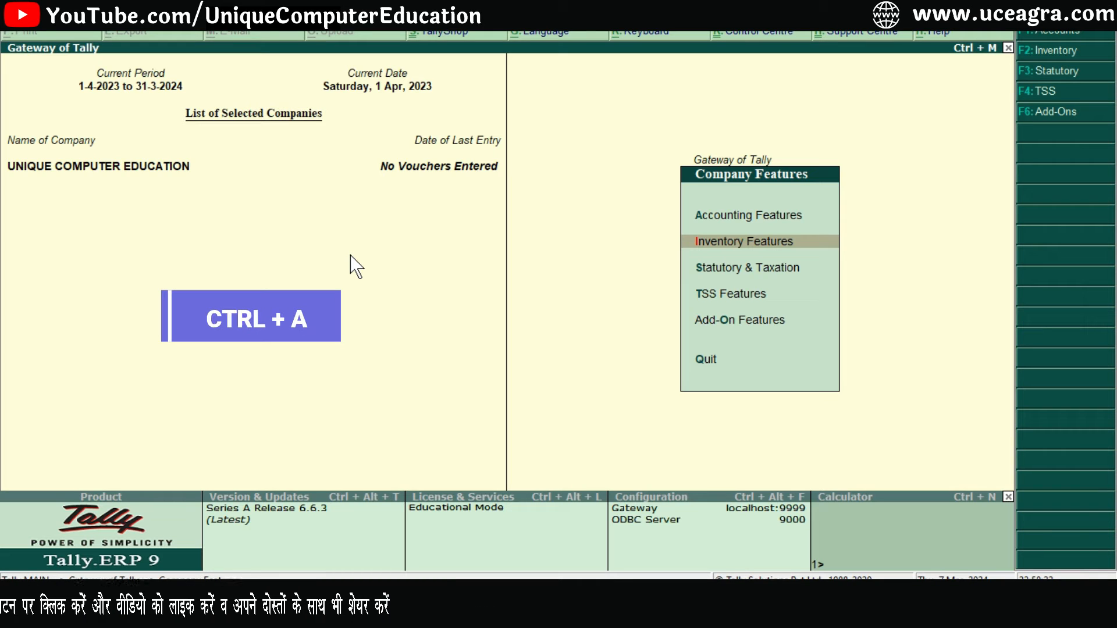
Open the form for creating a single godown from the inventory masters
key(Escape)
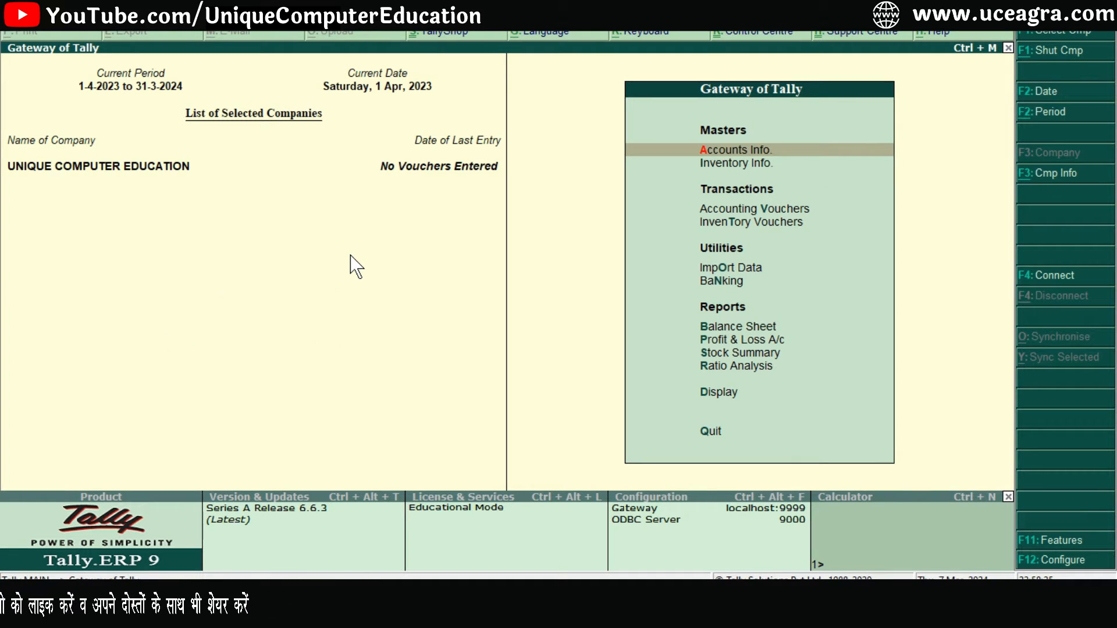
key(Down)
key(Return)
key(Down)
key(Down)
key(Down)
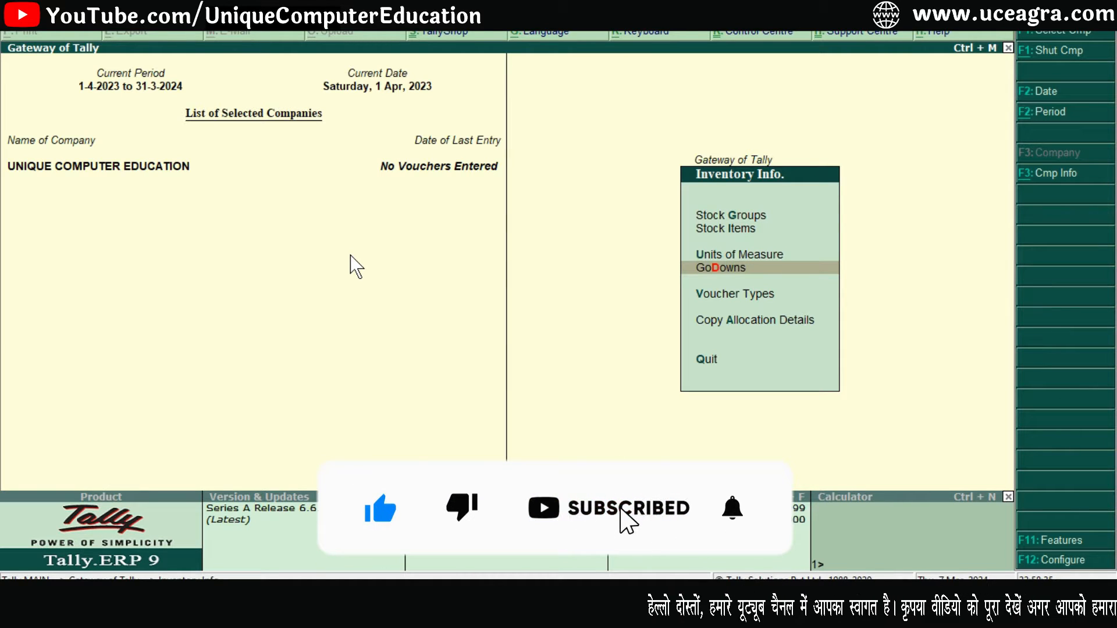
key(Return)
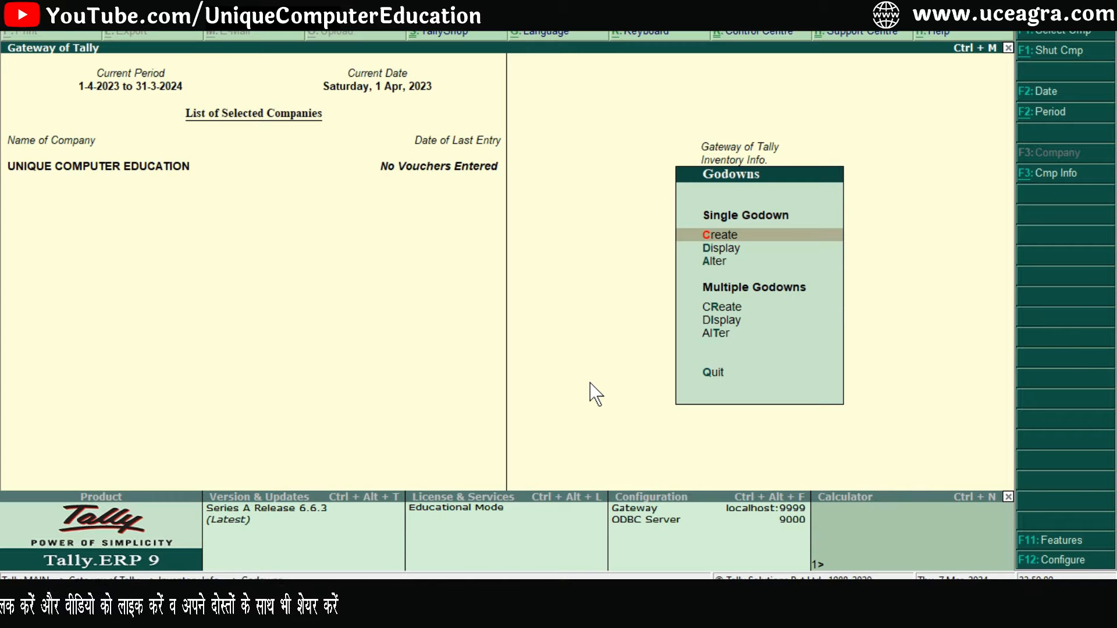
key(Return)
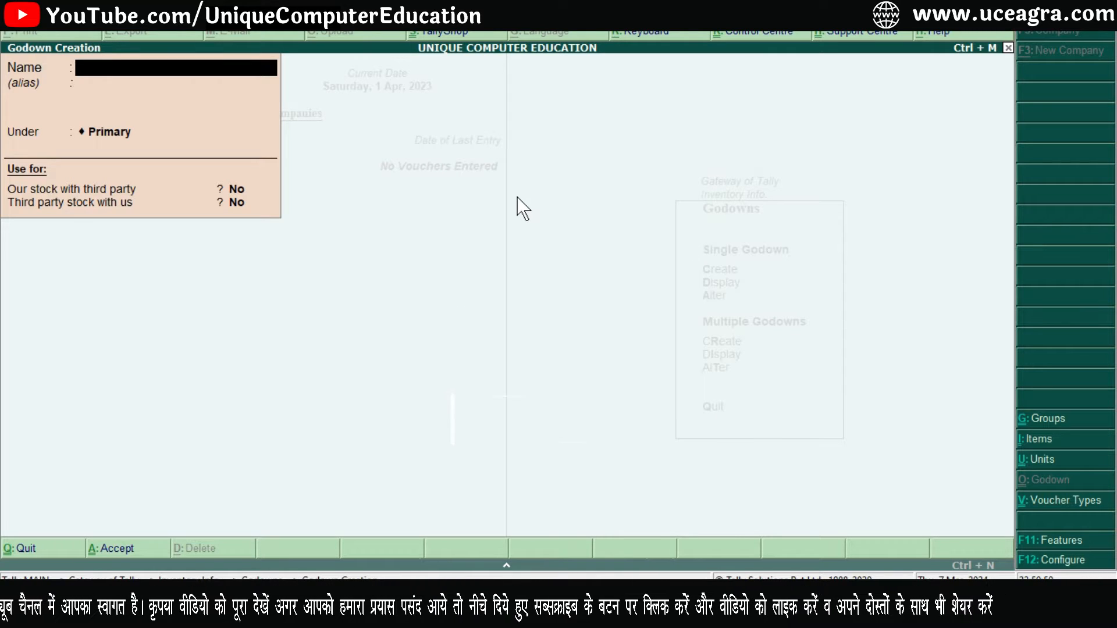
Set "Provide address for Godowns" to Yes in the godown configuration
key(F12)
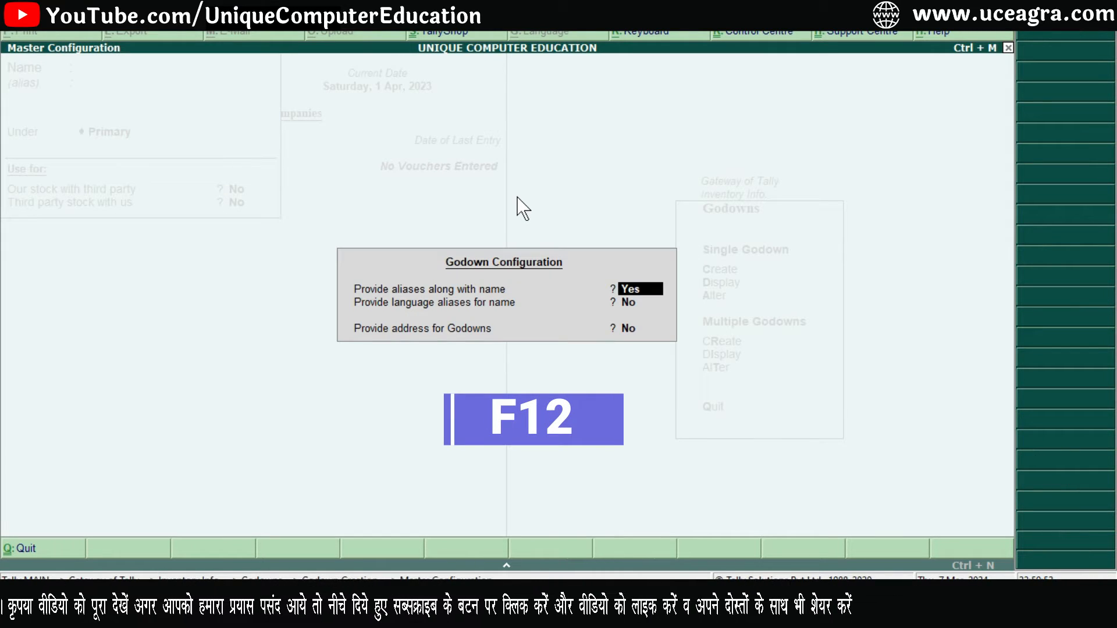
key(Return)
key(Return)
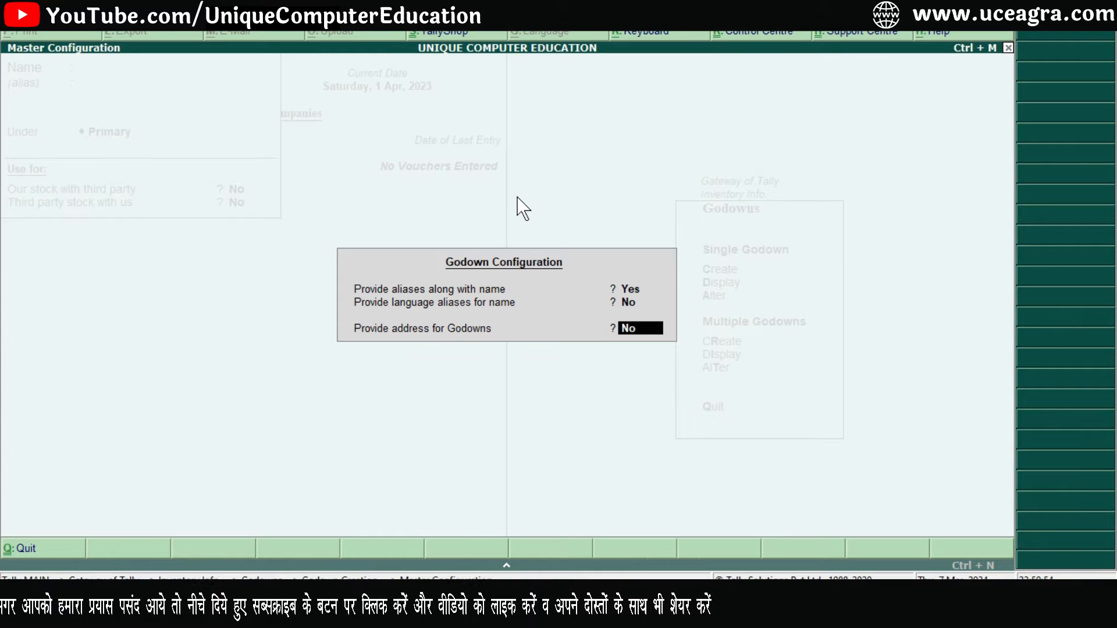
key(y)
key(Return)
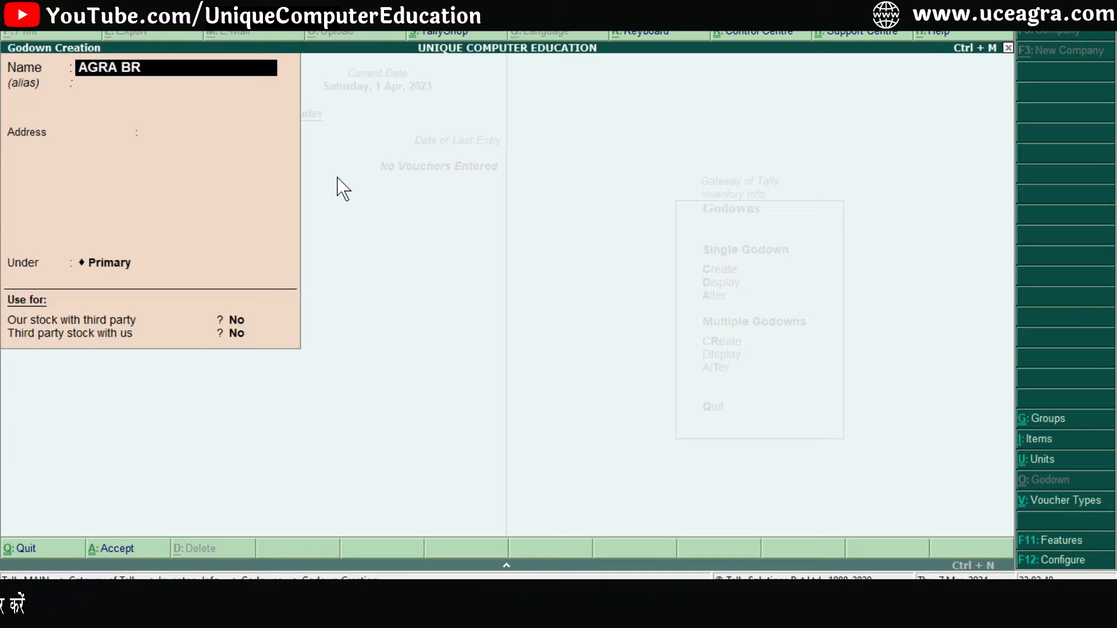
Create the godown AGRA BRANCH under Main Location without an alias or address, and save it
text(H)
key(Return)
key(Return)
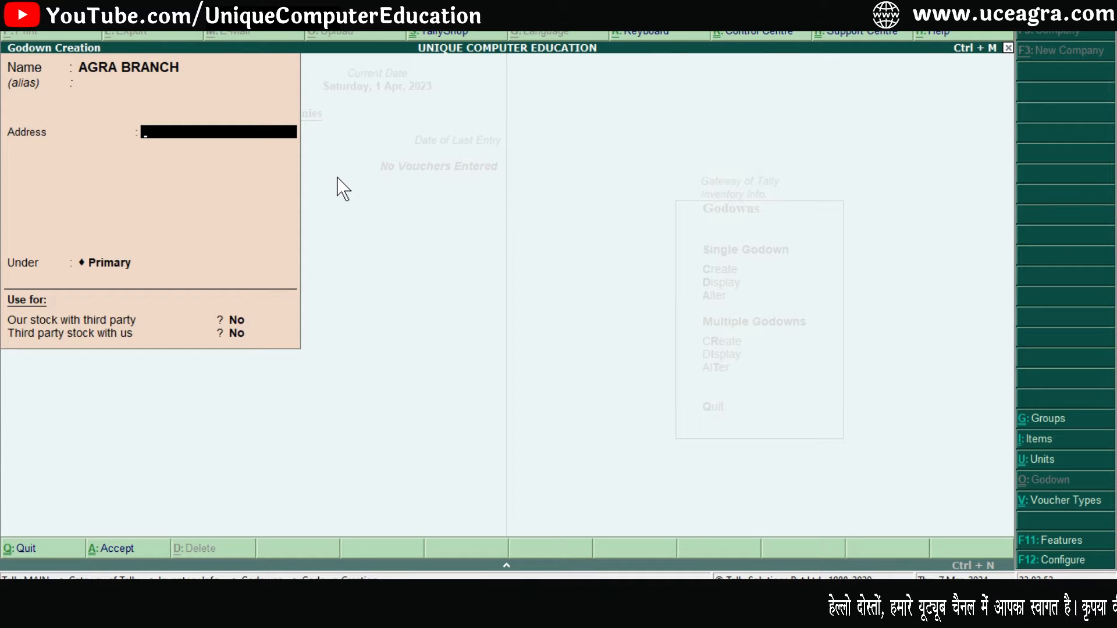
key(Return)
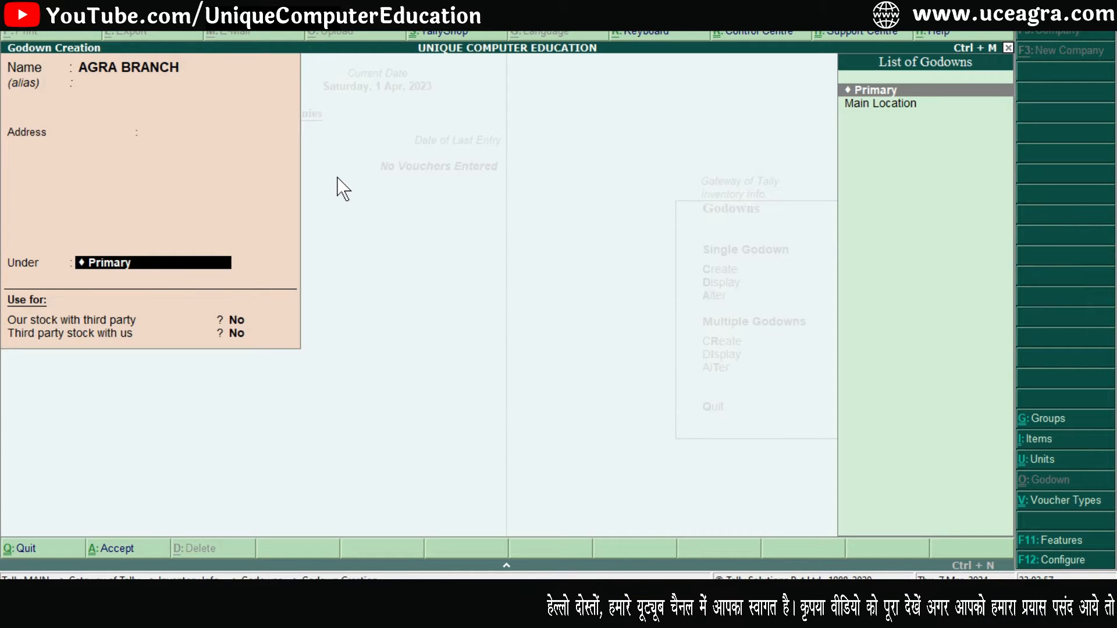
key(Down)
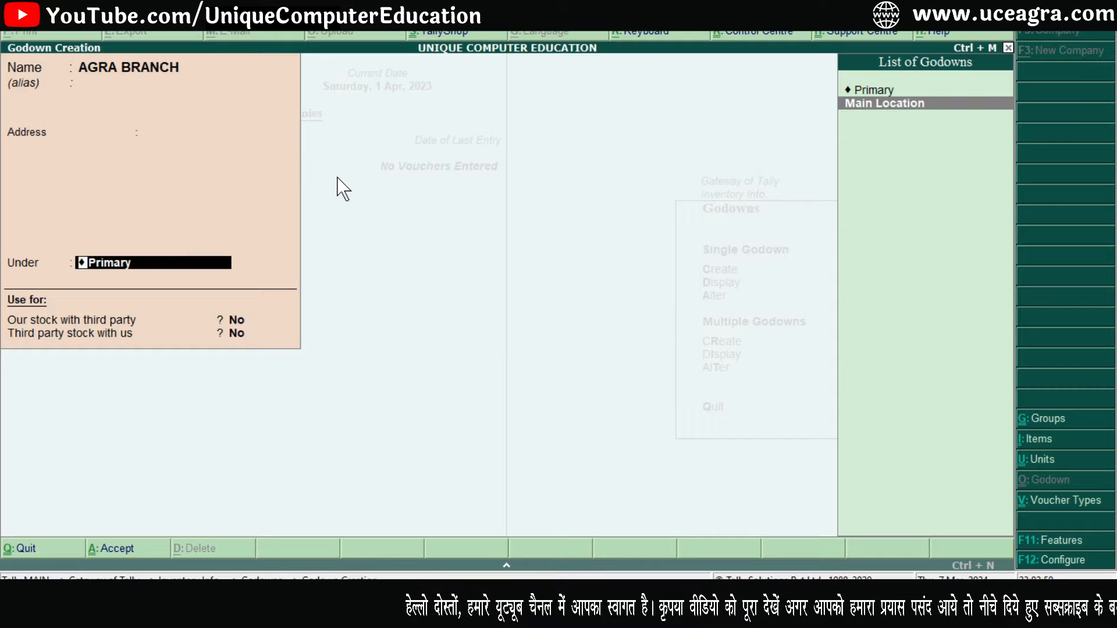
key(Return)
key(Return)
key(Return)
key(Return)
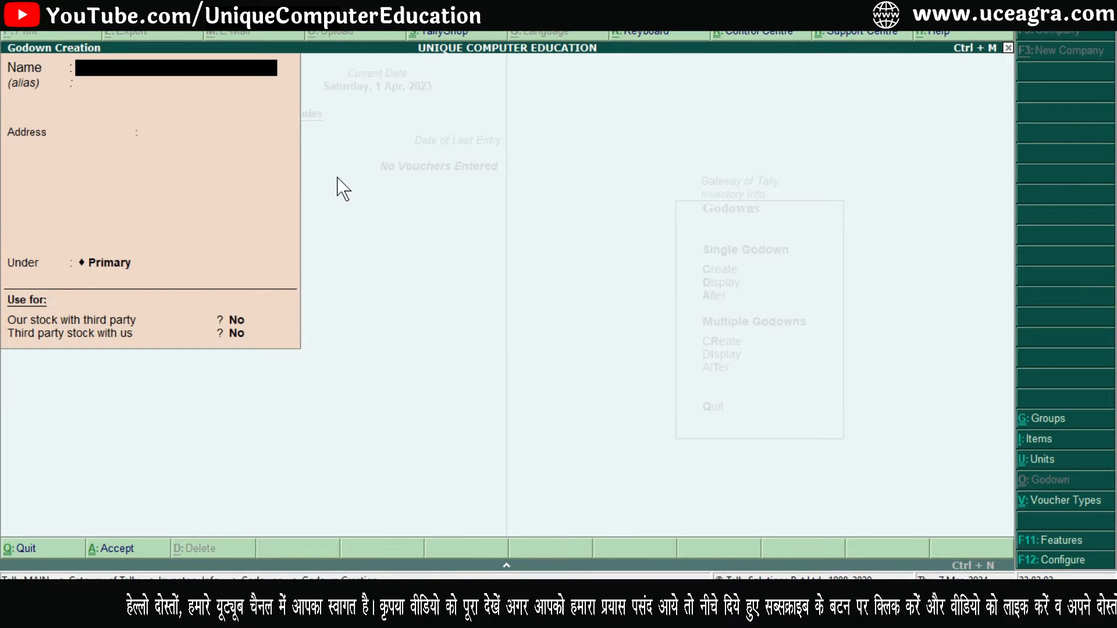
Name a new godown SANJAY PLACE BRANCH and fill in its full address with postal code
text(SANJAY PLACE BRANCH)
key(Return)
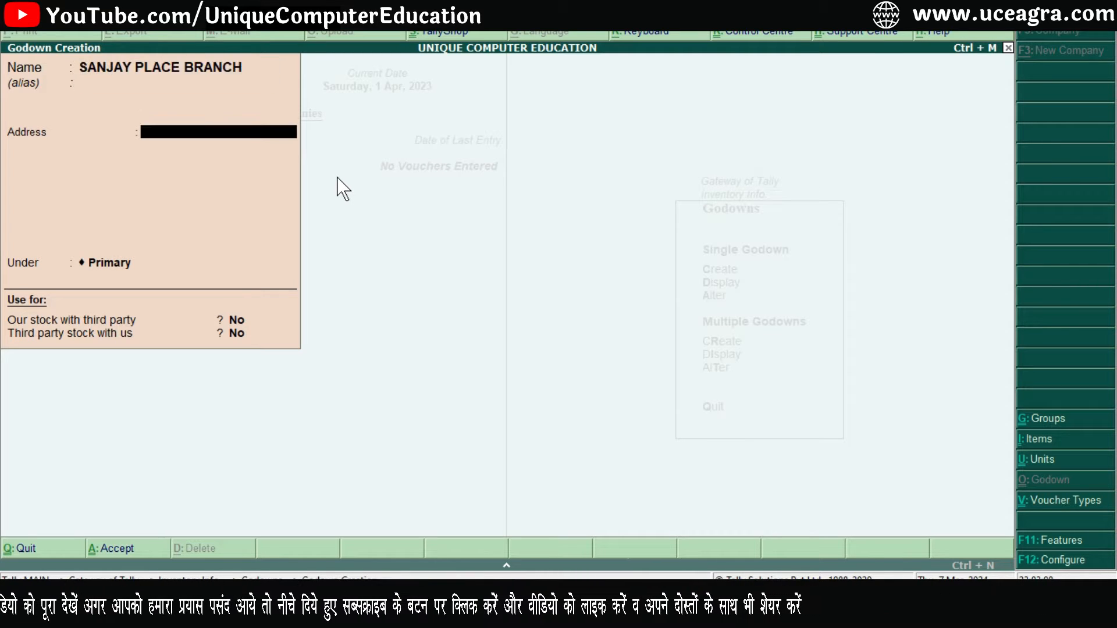
text(S.)
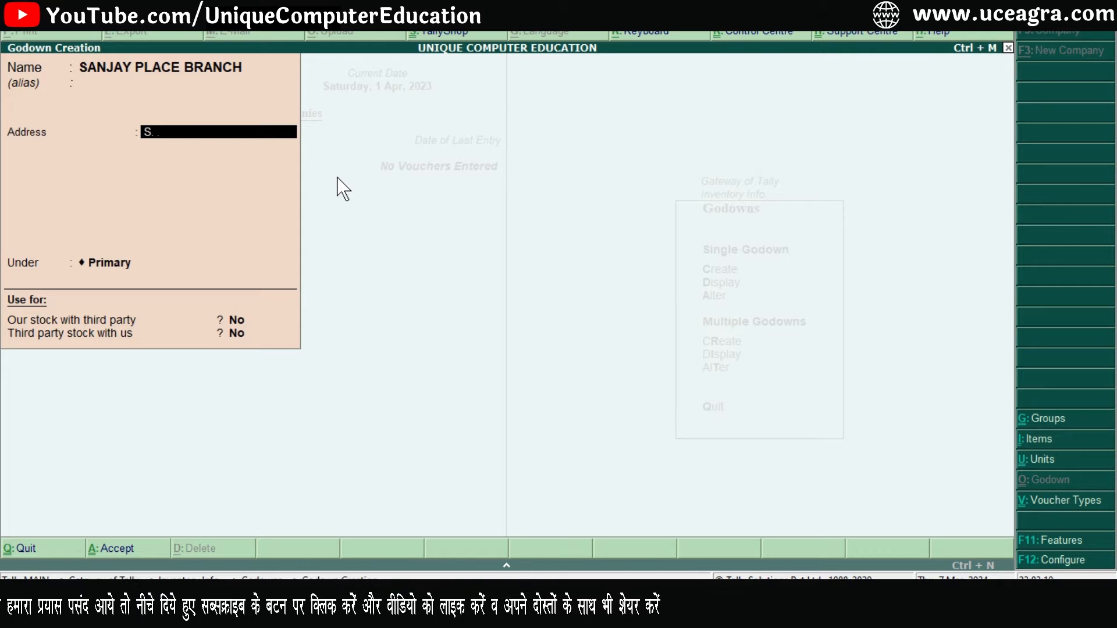
text(Y TOWER, SANJAY PLACE, AGRA)
key(Return)
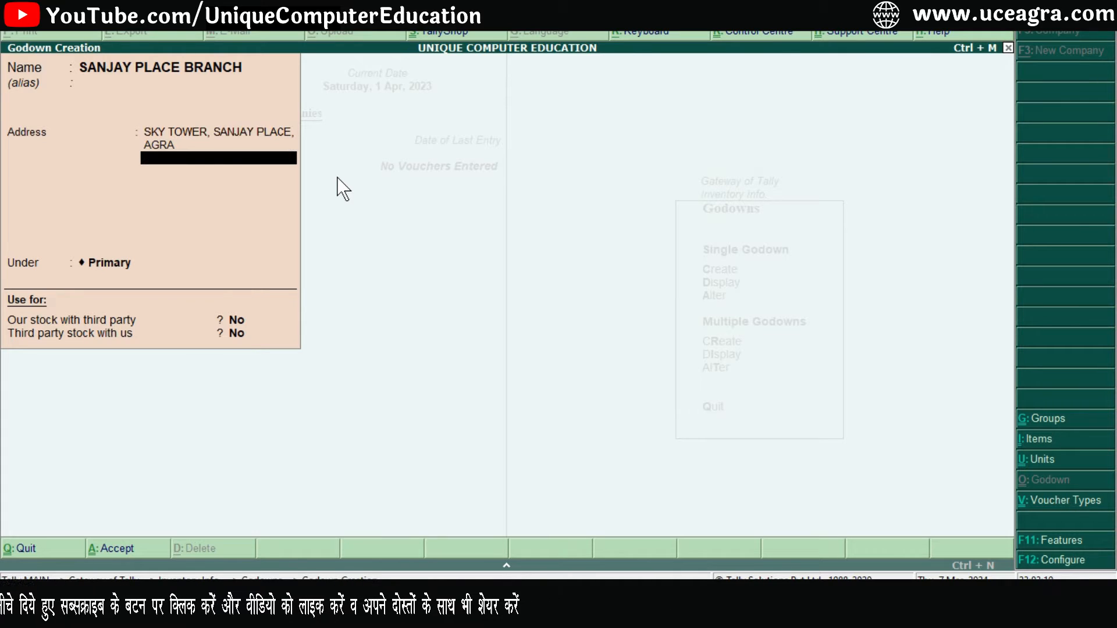
text(282002)
key(Return)
key(Return)
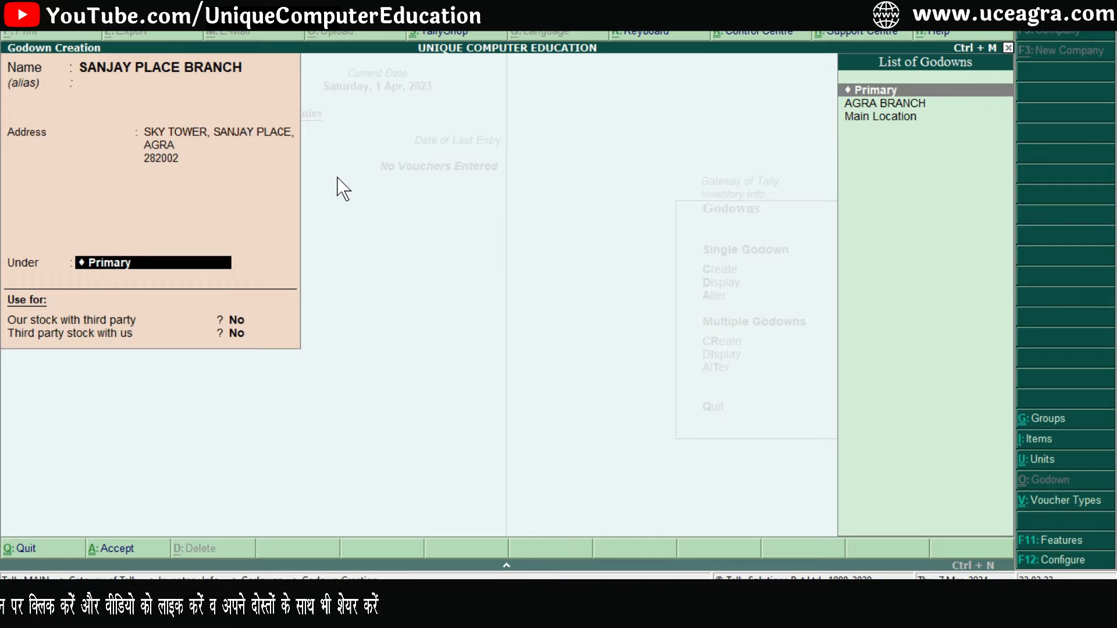
Place the SANJAY PLACE BRANCH godown under AGRA BRANCH, leave both third-party stock options at No, and save it
key(Down)
key(Return)
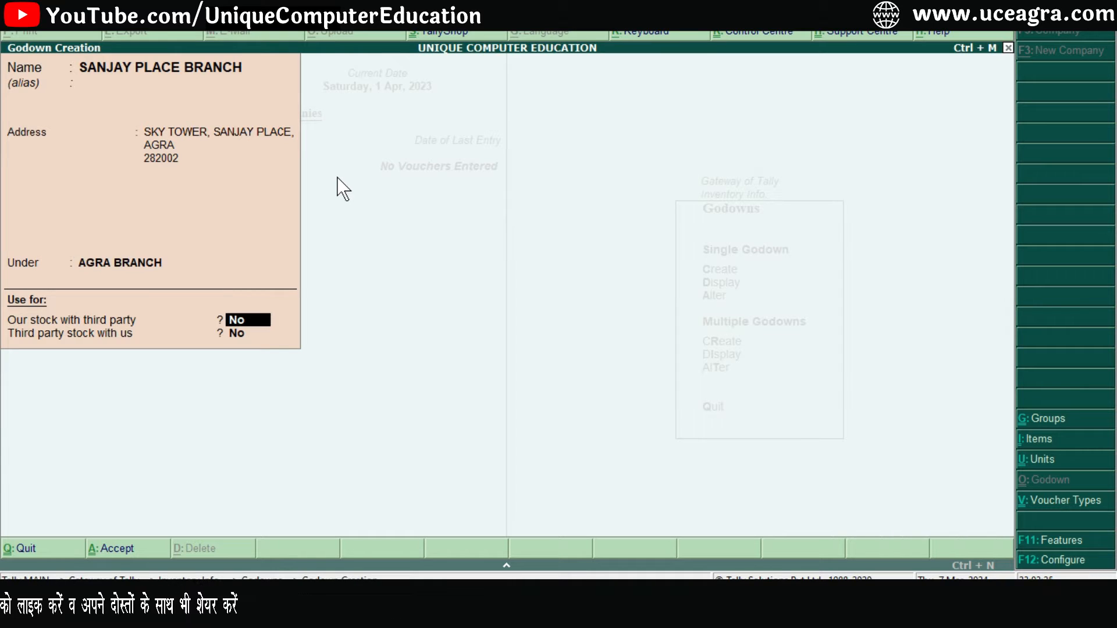
key(Return)
key(Return)
key(Return)
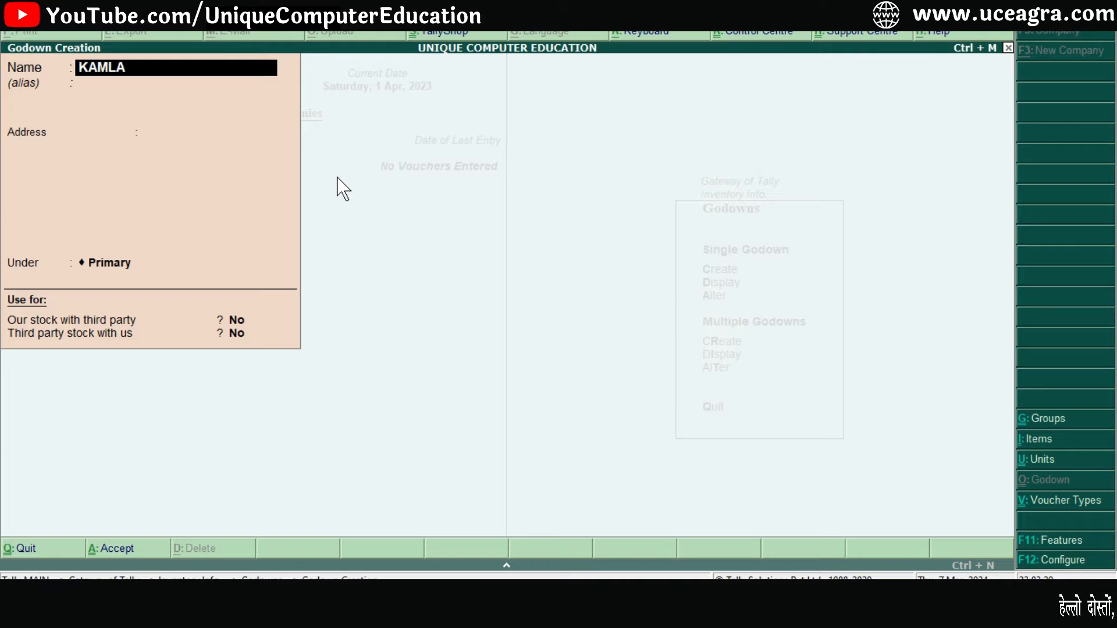
Name a new godown KAMLA NAGAR BRANCH and fill in its full address with postal code
text(KAMLA NAGAR BRANCH)
key(Return)
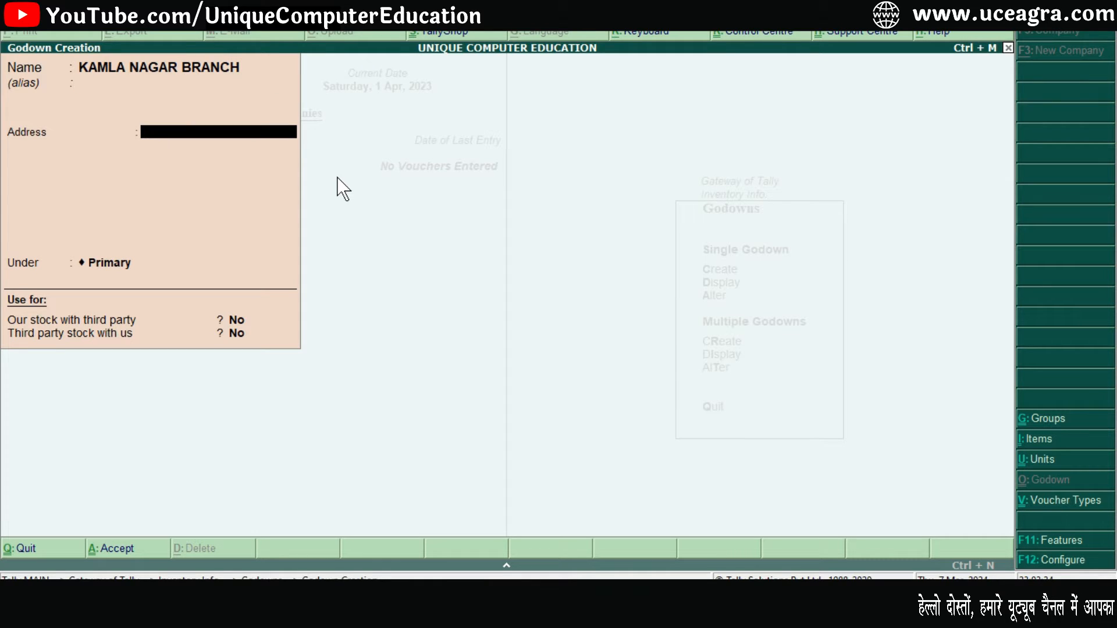
text(MANTOLA THANA, KAMLA NAGAR)
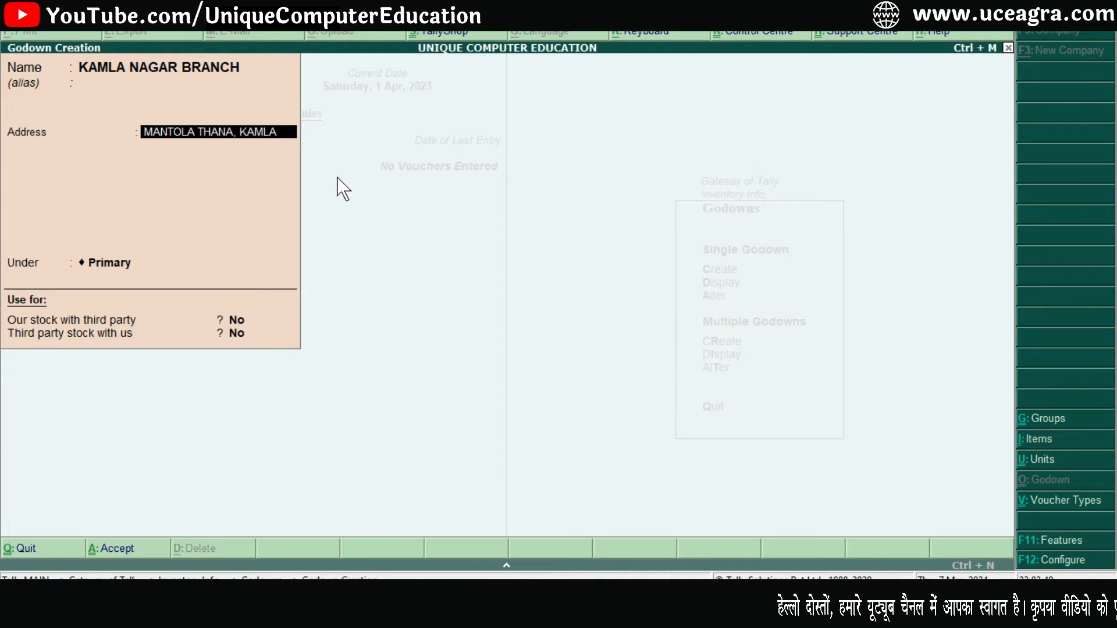
key(Return)
text(AGRA)
key(Return)
text(282005)
key(Return)
key(Return)
Place the KAMLA NAGAR BRANCH godown under AGRA BRANCH, leave both third-party stock options at No, and save it
text(AGRA)
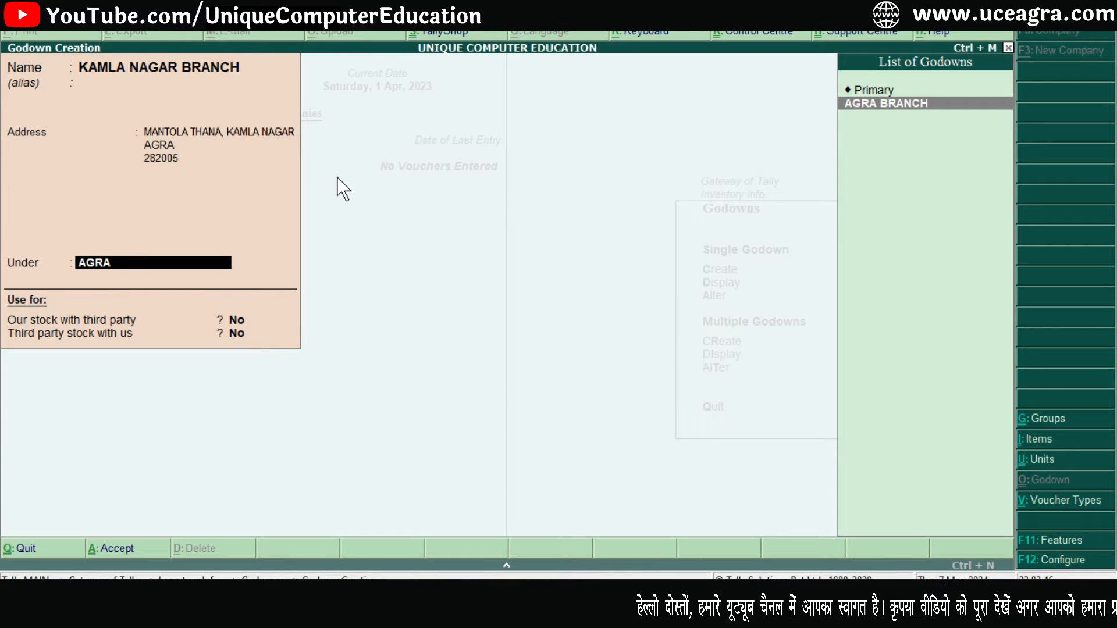
key(Return)
key(Return)
key(Return)
key(Return)
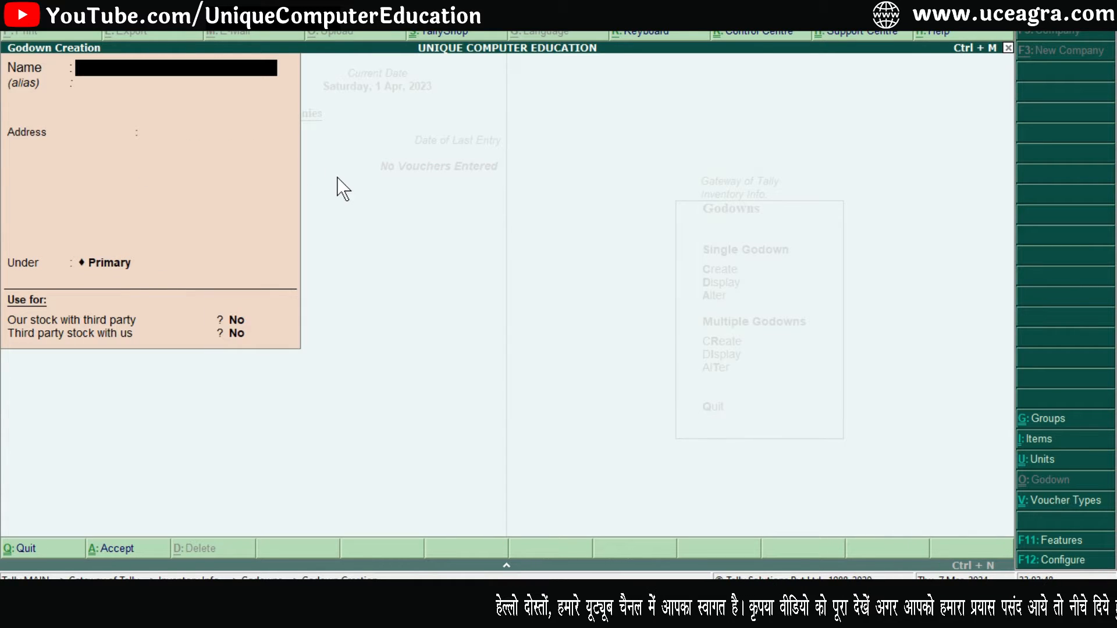
Name a new godown VIJAY NAGAR BRANCH and fill in its full address with postal code
text(V)
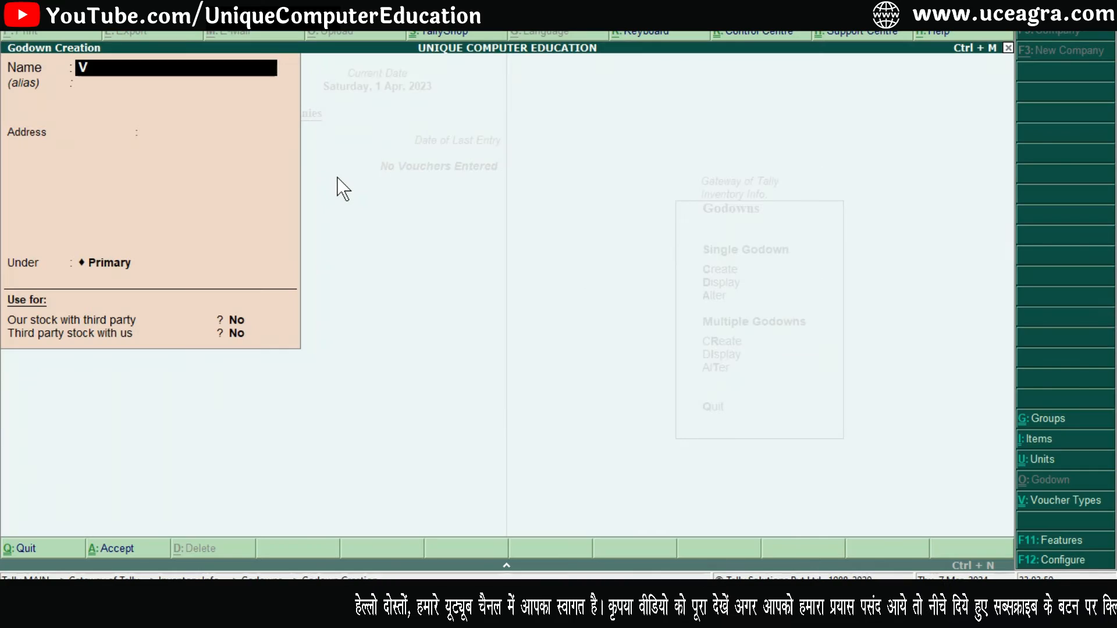
text(IJAY NAGAR BRANCH)
key(Return)
text(ANAWAL ROAD, VIJAY NAGAR)
key(Return)
text(AGRA)
key(Return)
text(282000)
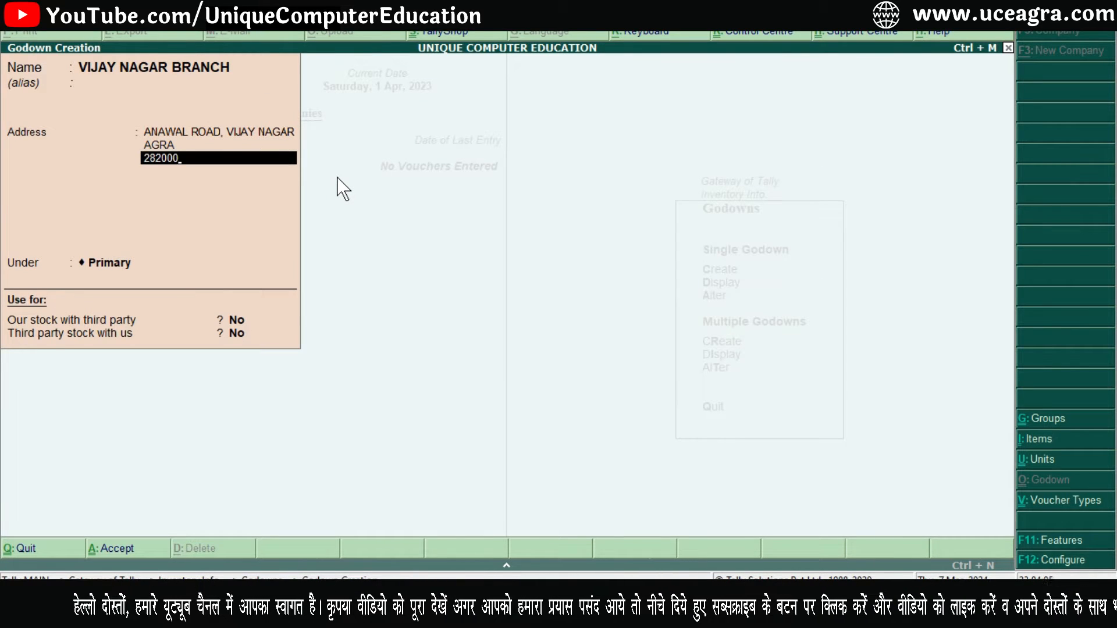
key(Return)
key(Return)
Save the VIJAY NAGAR BRANCH godown under AGRA BRANCH and leave godown creation for the Gateway of Tally
key(Down)
key(Return)
key(Return)
key(Return)
key(Return)
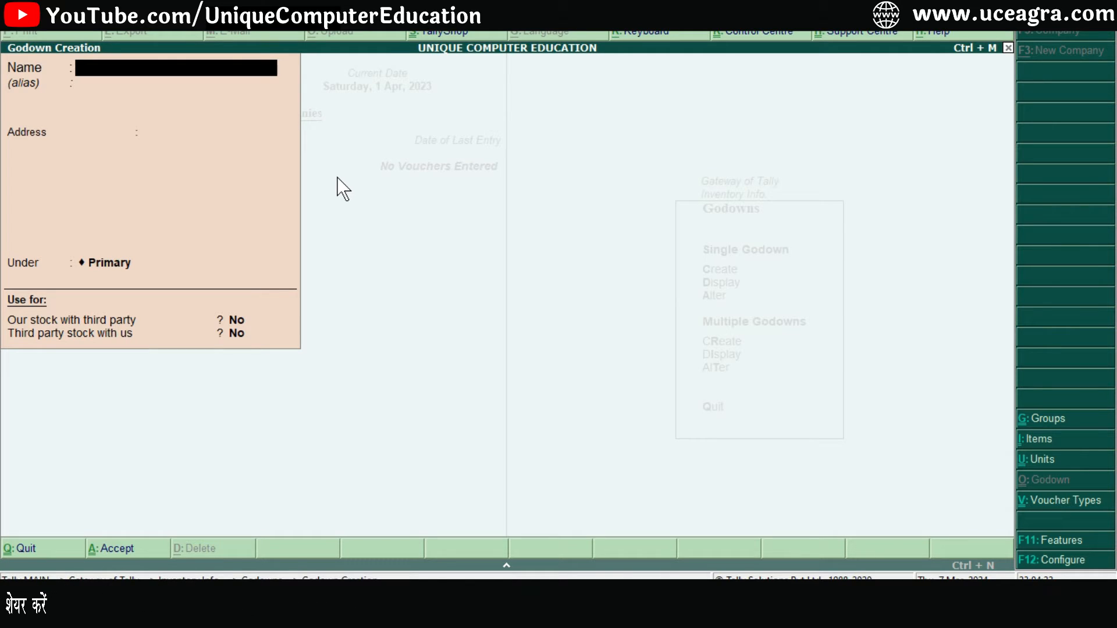
key(Escape)
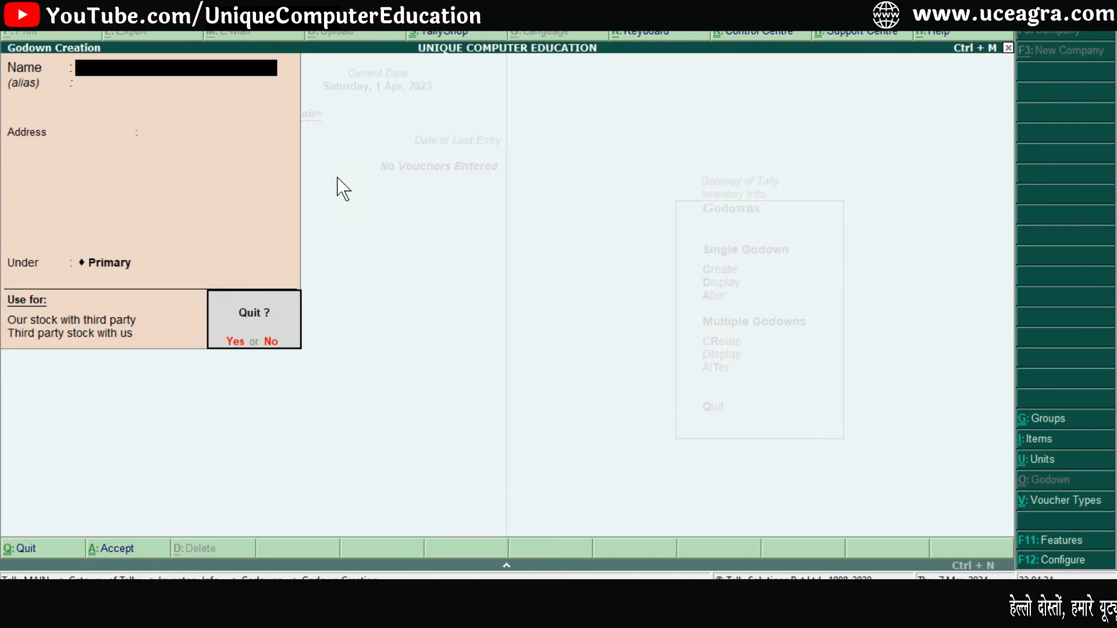
key(y)
key(Escape)
key(Escape)
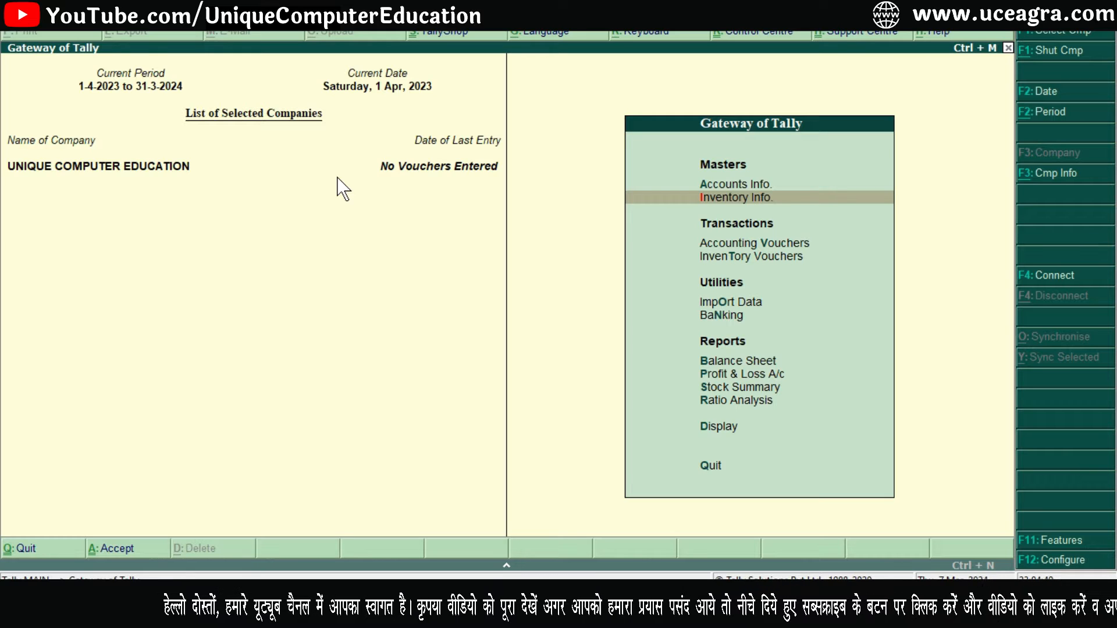
Examine the Stock Summary, including the items in the HP stock group, and return to the Gateway of Tally
key(Down)
key(Down)
key(Down)
key(Down)
key(Down)
key(Down)
key(Down)
key(Return)
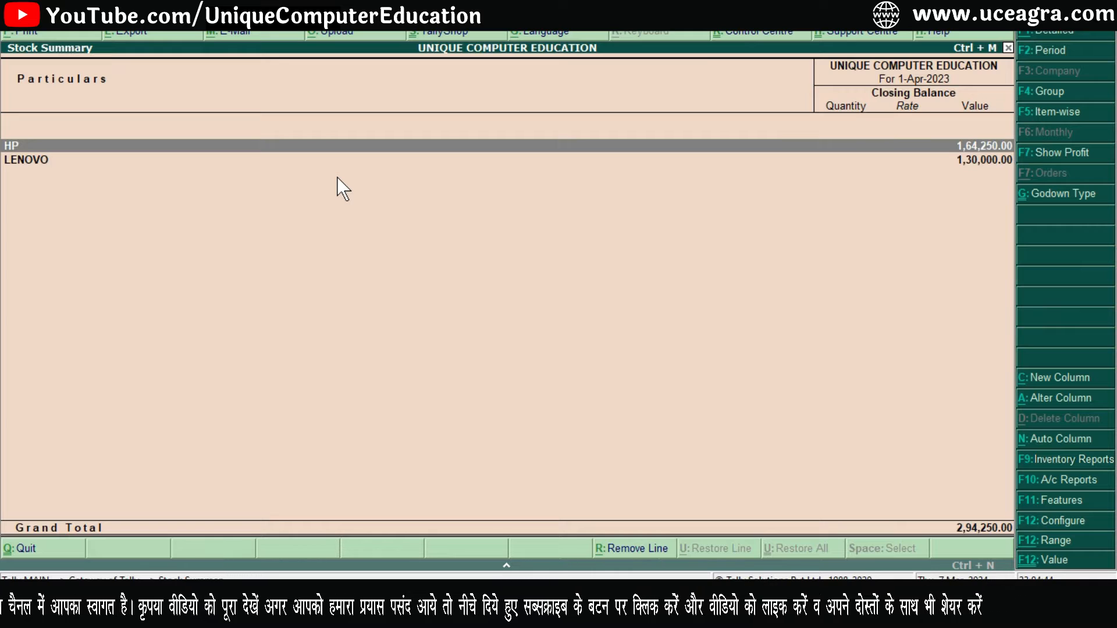
key(Return)
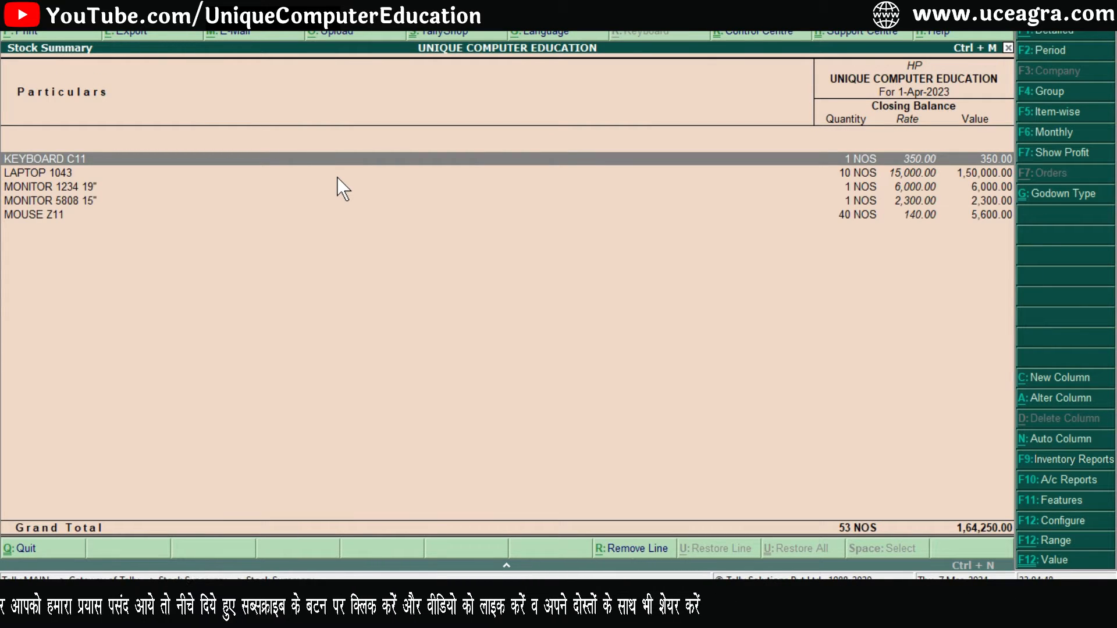
key(Escape)
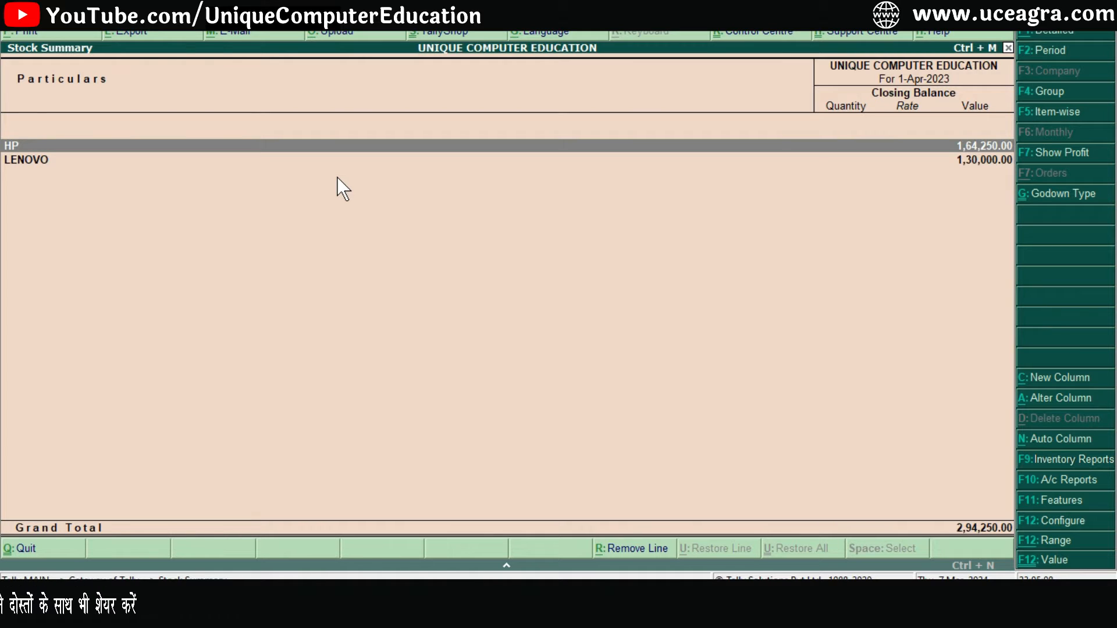
key(Escape)
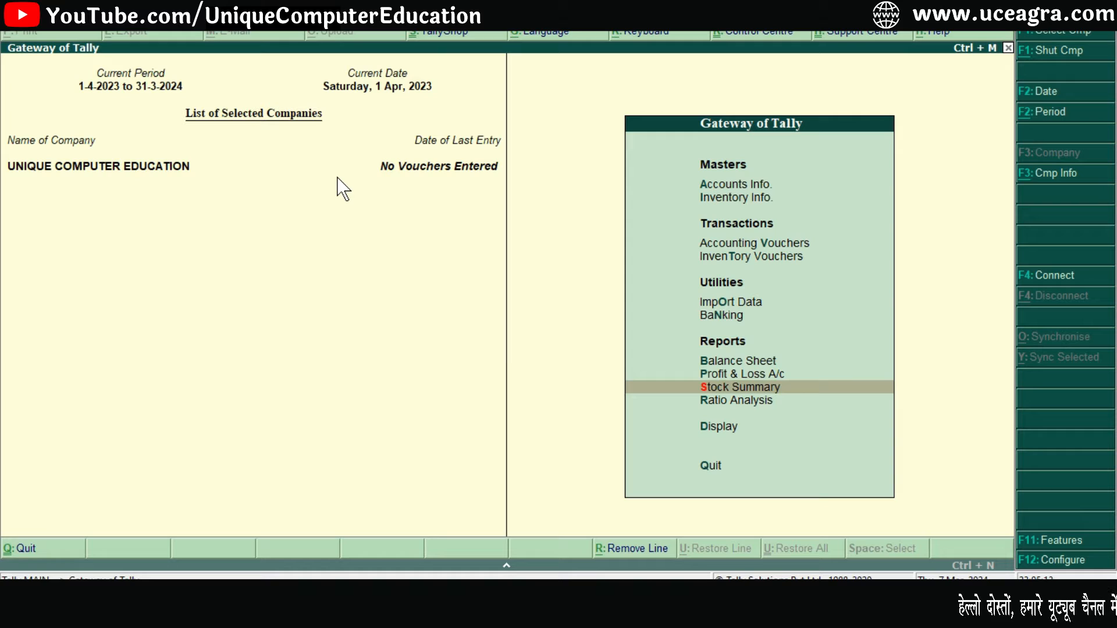
key(Up)
key(Up)
key(Up)
key(Up)
key(Up)
key(Up)
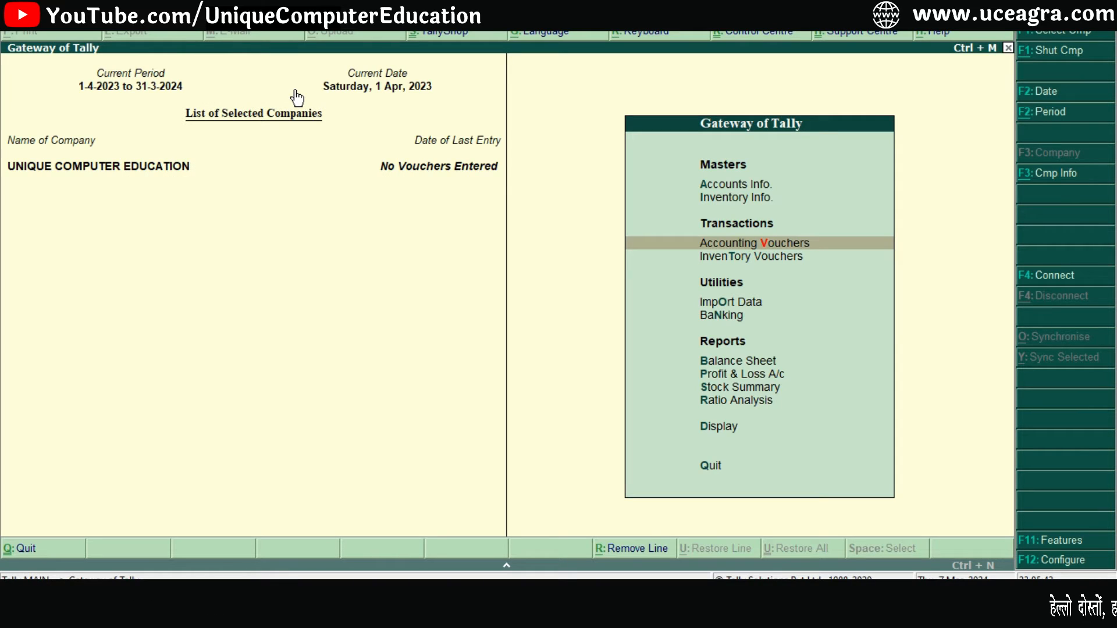
Display the GOYAL PVT. LTD. ledger, look through the list of ledgers, and return to the Gateway of Tally
key(a)
key(l)
key(d)
key(Return)
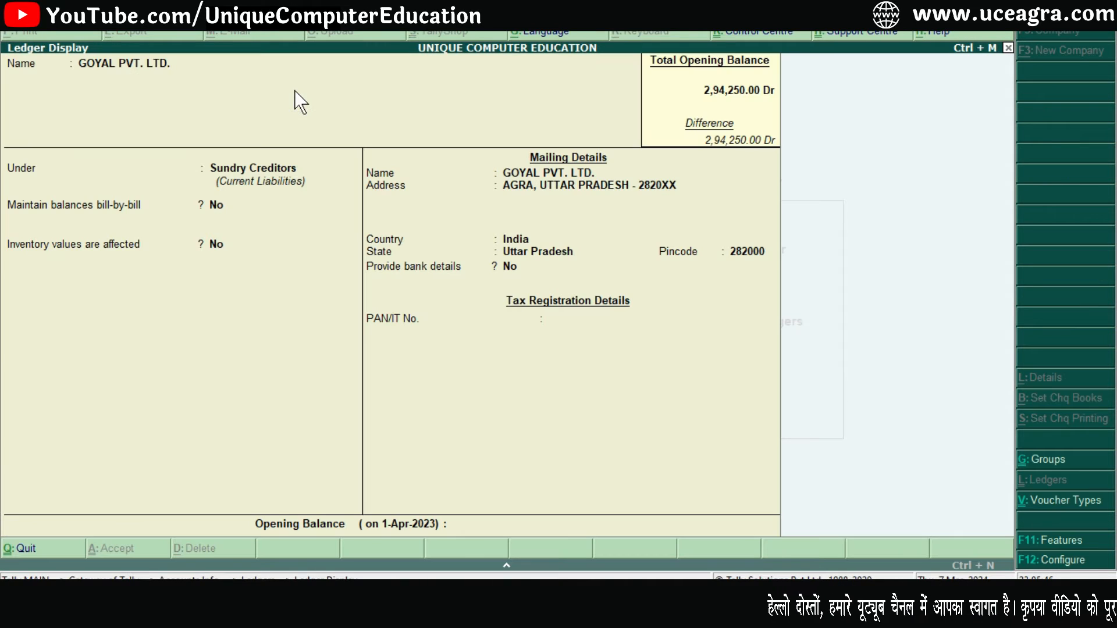
key(Escape)
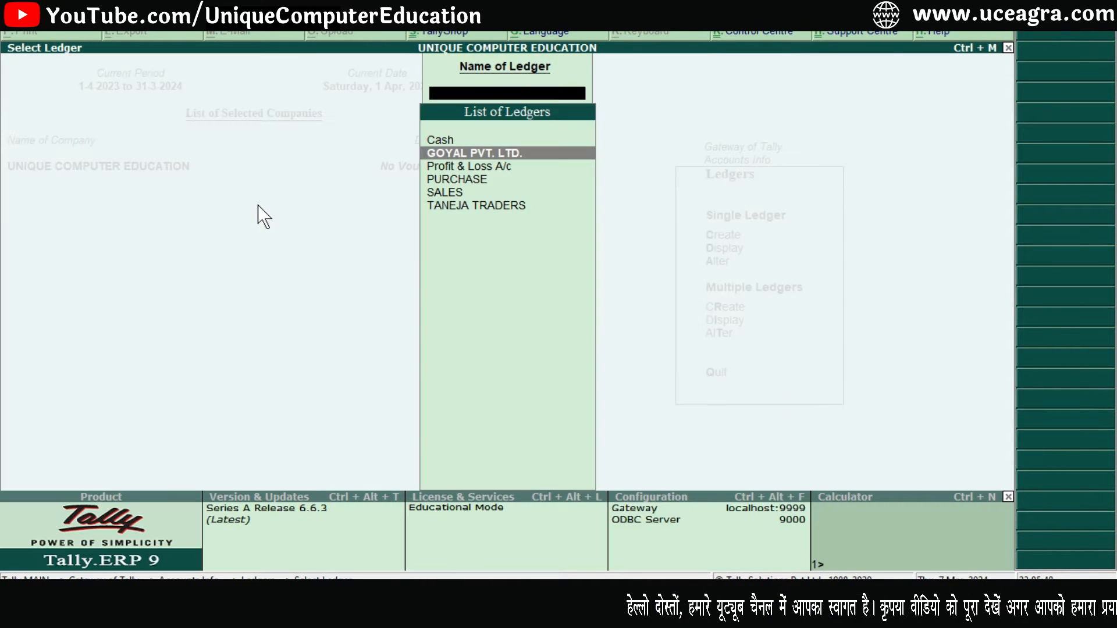
key(Escape)
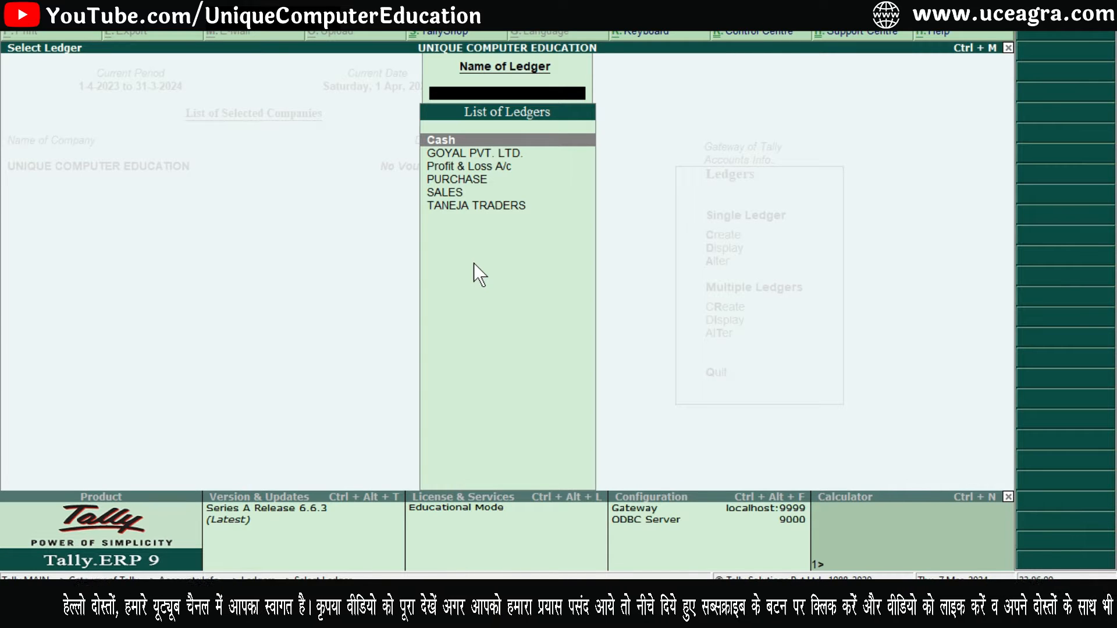
key(Escape)
key(Escape)
Open accounting voucher entry and switch to a new Purchase voucher
key(Down)
key(Down)
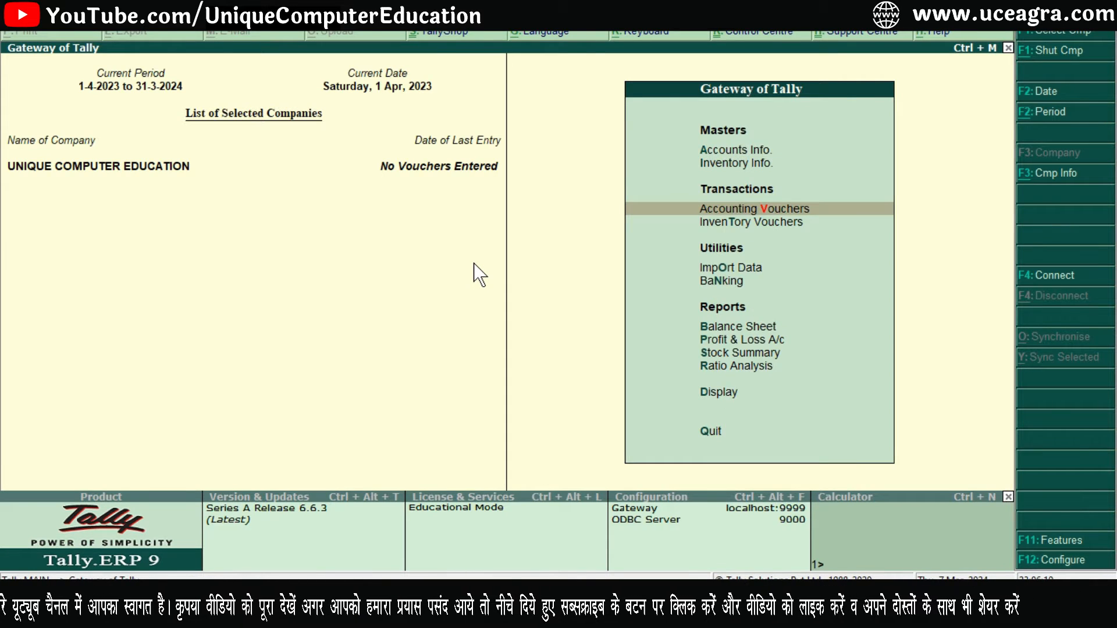
key(Return)
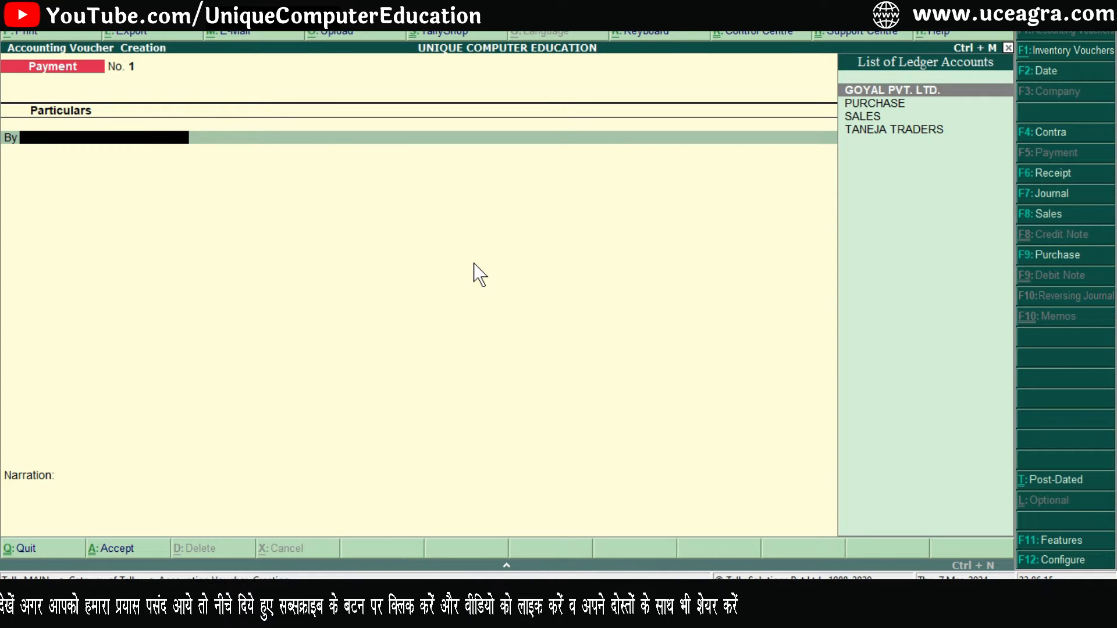
key(F9)
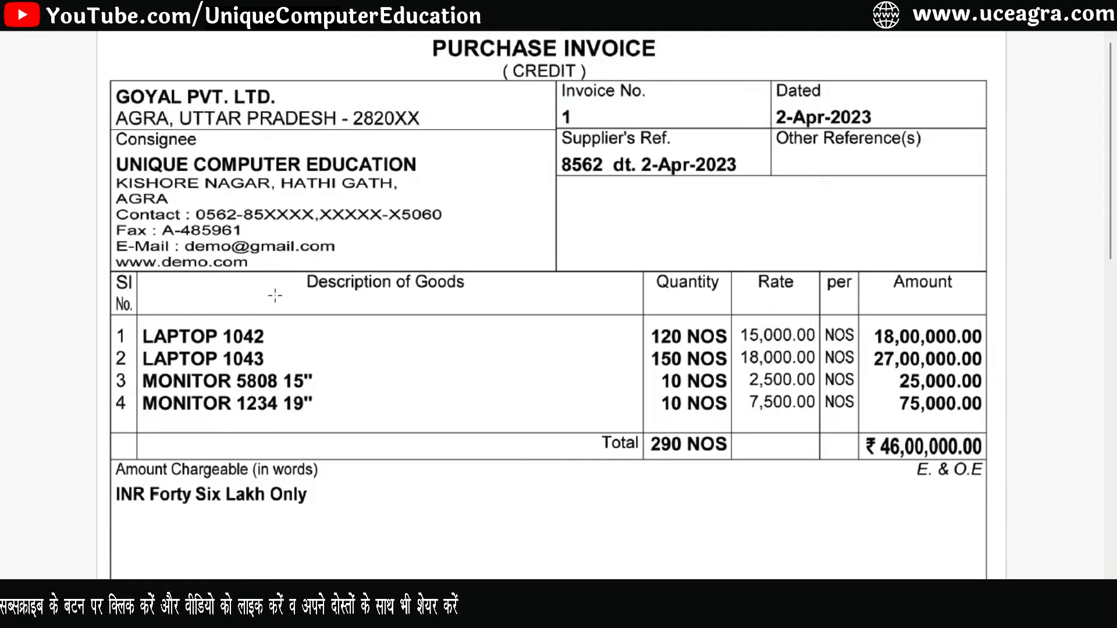
Enter supplier invoice number 8562 and set the purchase voucher date and invoice date to 2-Apr-2023
text(8562)
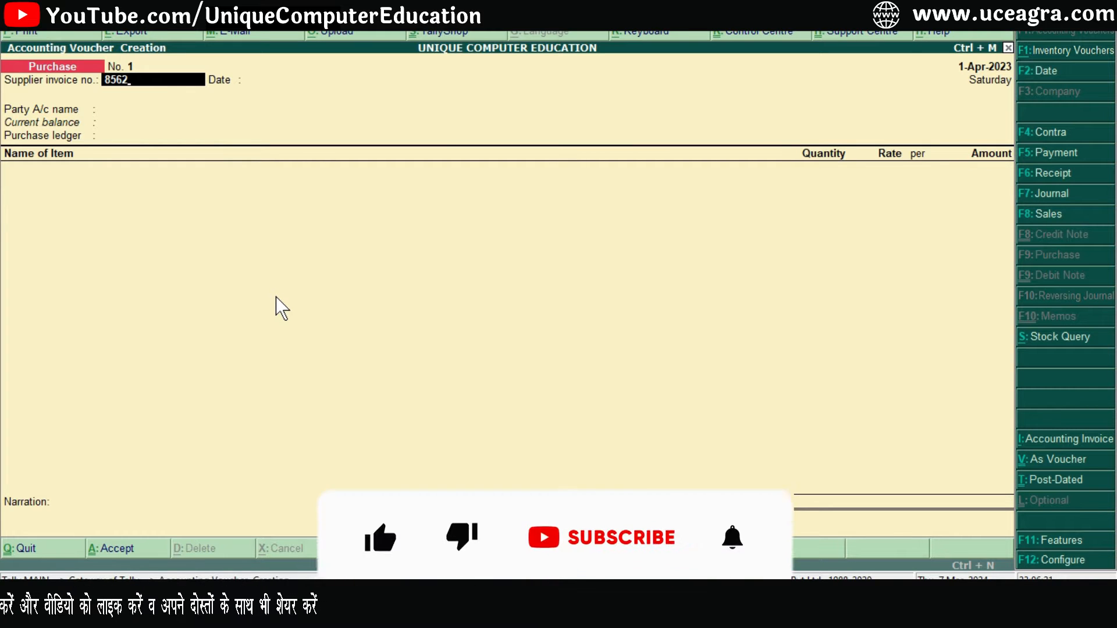
key(F2)
key(Return)
key(Return)
key(Return)
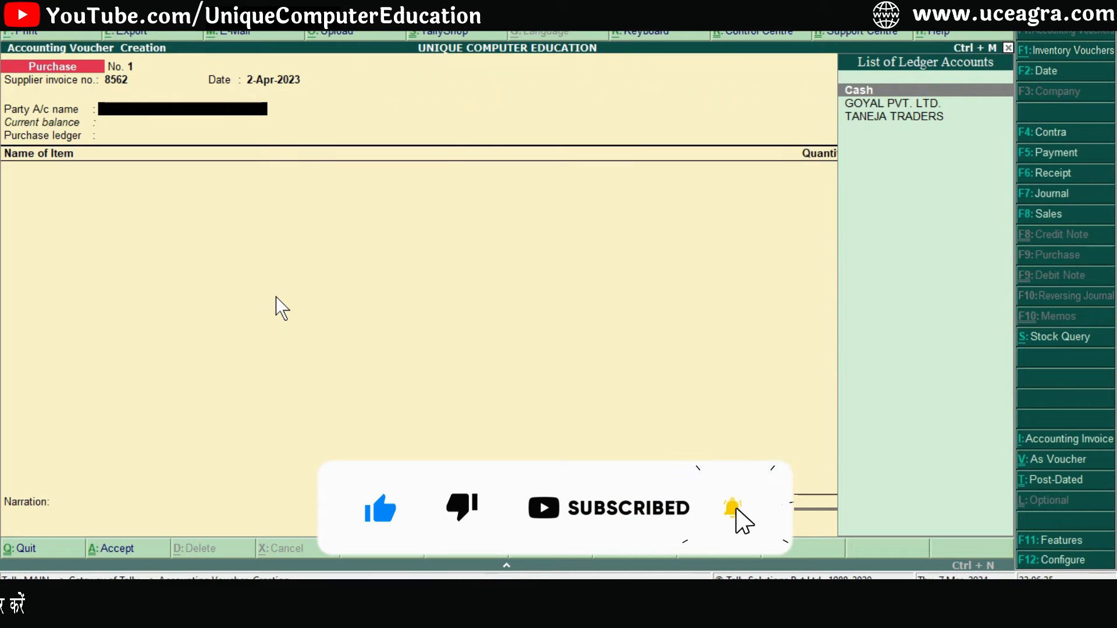
Set the party account to GOYAL PVT. LTD., accept its supplier details, and choose PURCHASE as the purchase ledger
text(GOYA)
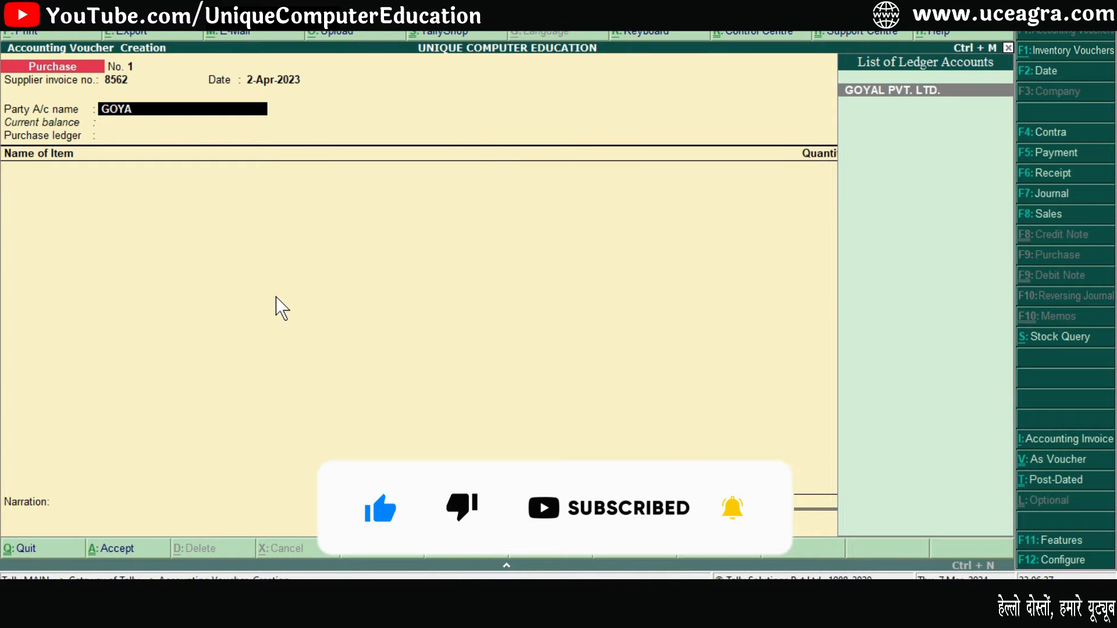
key(Return)
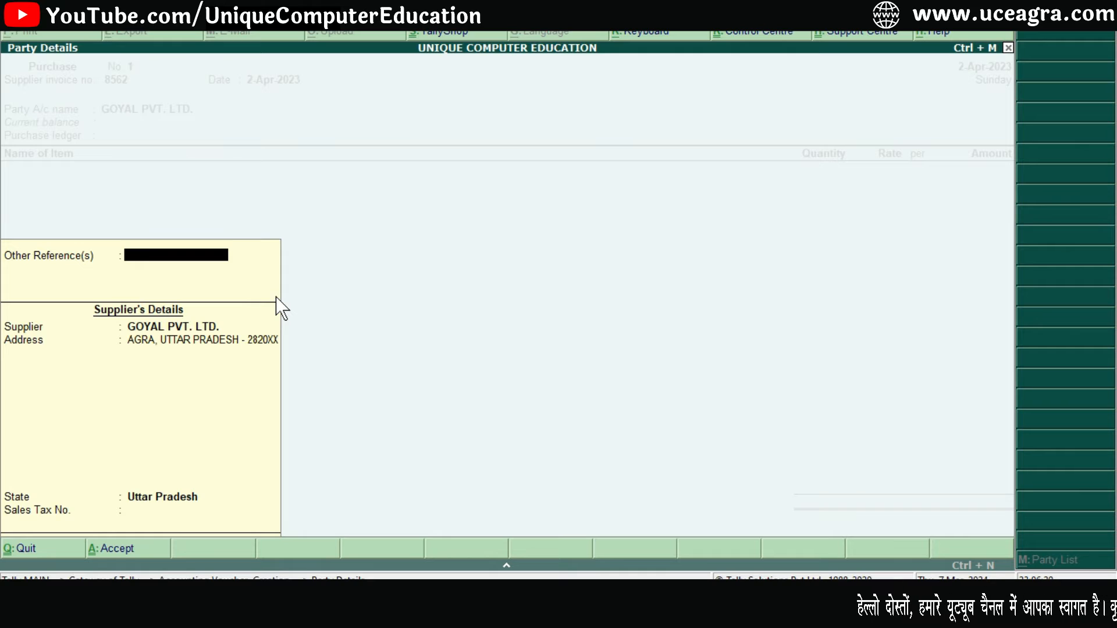
key(Return)
key(Return)
key(Return)
key(Return)
key(Return)
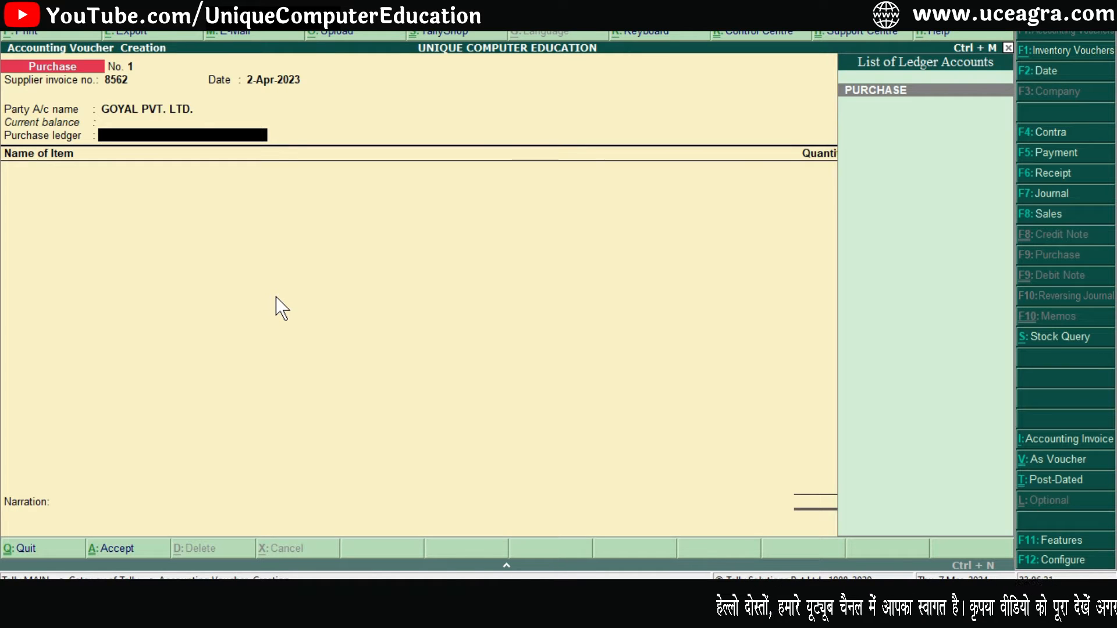
key(Return)
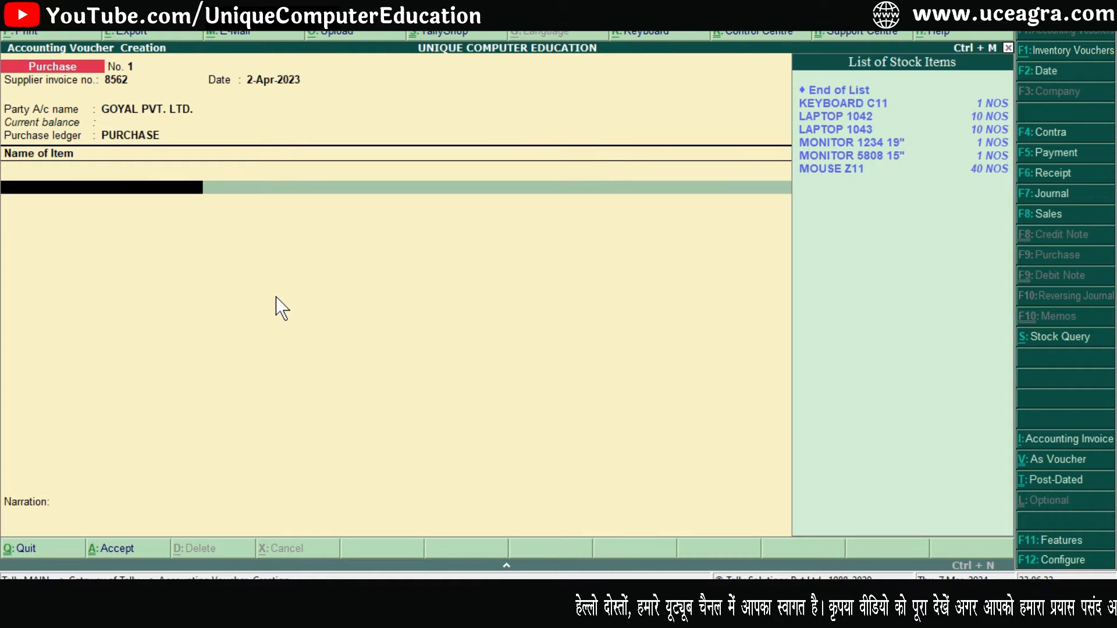
Consult the purchase invoice for its goods and add LAPTOP 1042 as the first item of the voucher
key(alt+Tab)
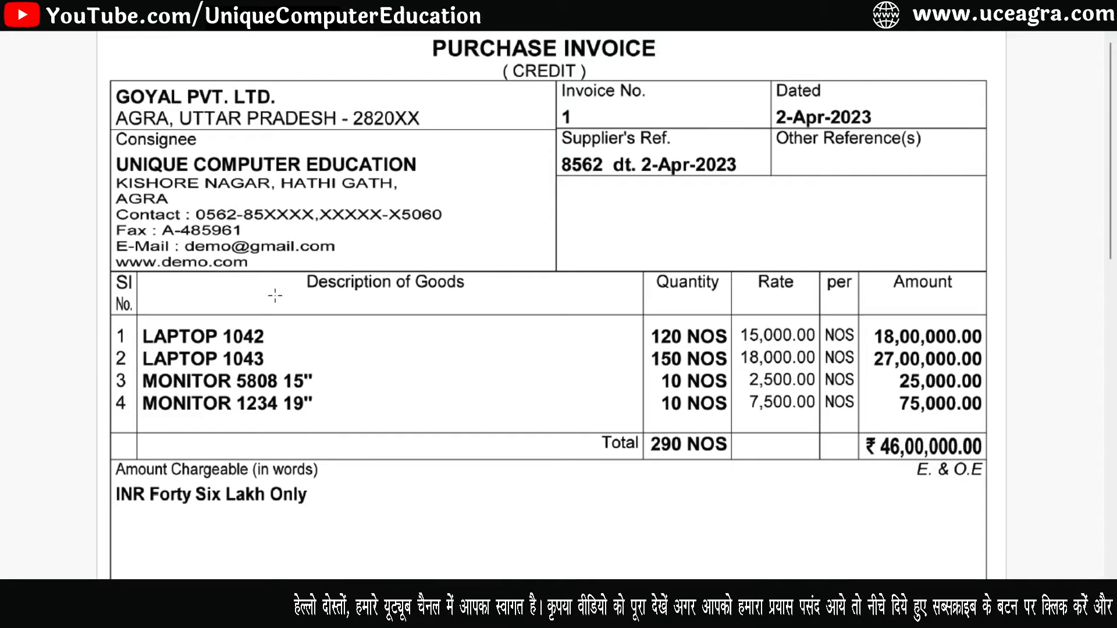
key(alt+Tab)
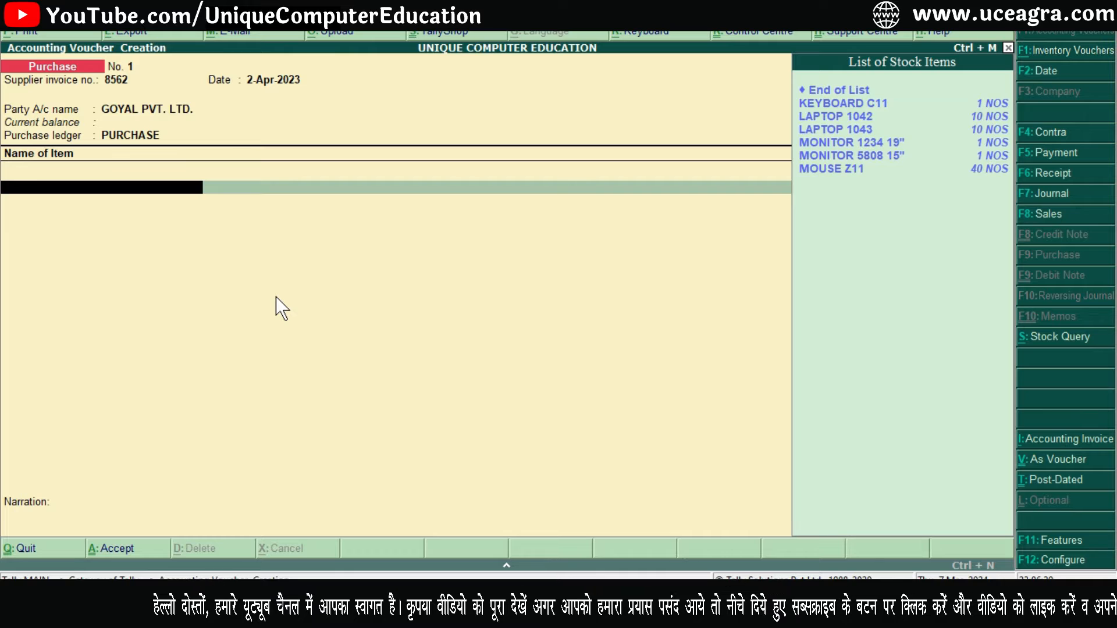
text(LAP)
key(Up)
key(Down)
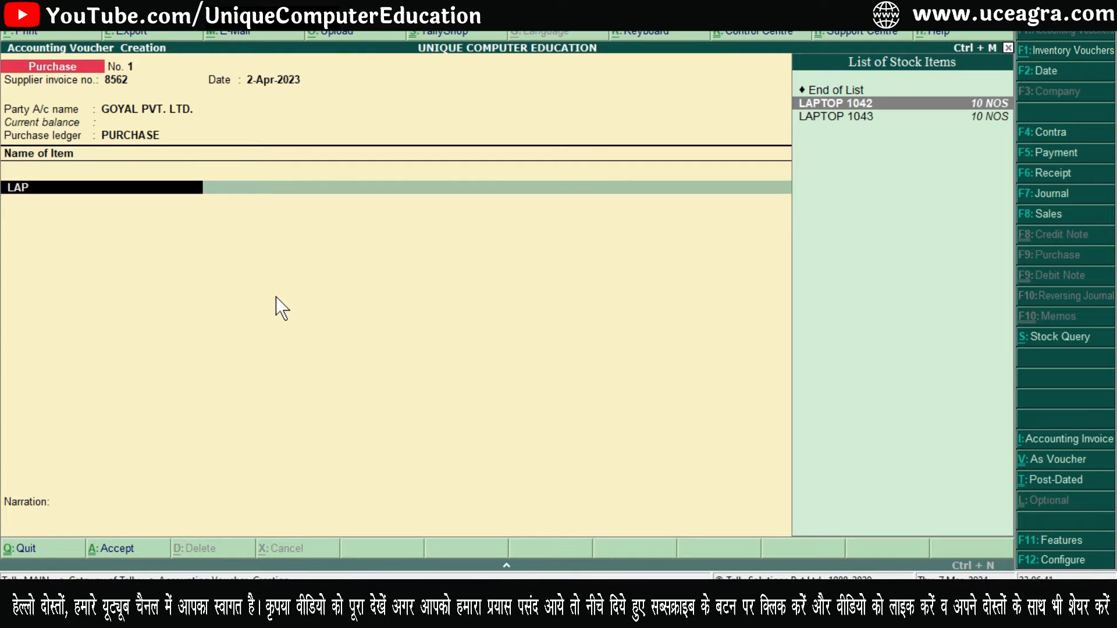
key(Return)
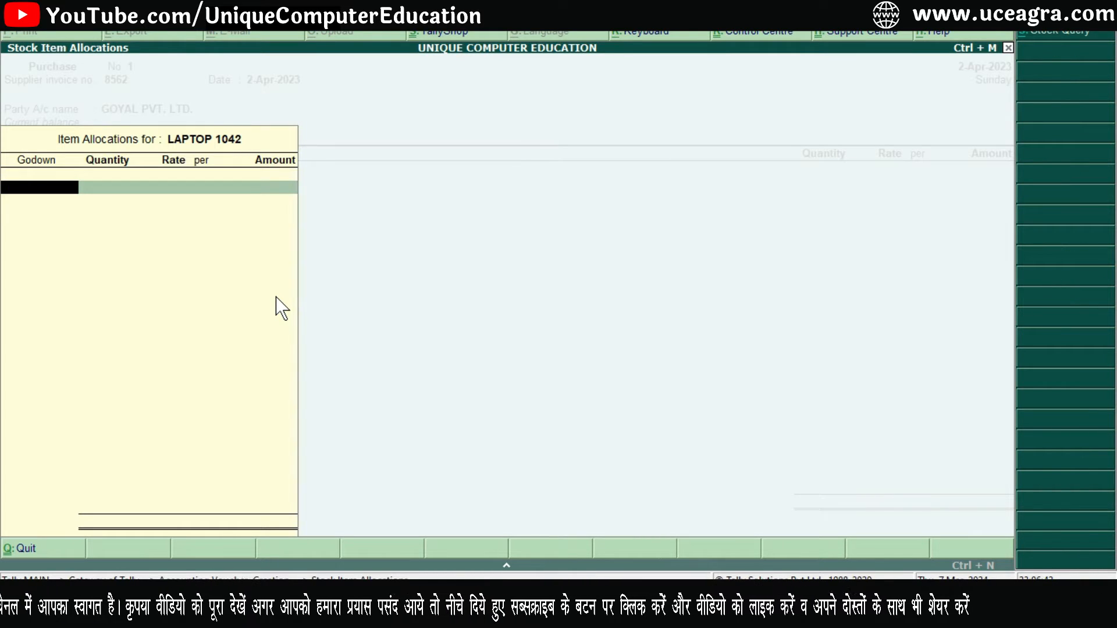
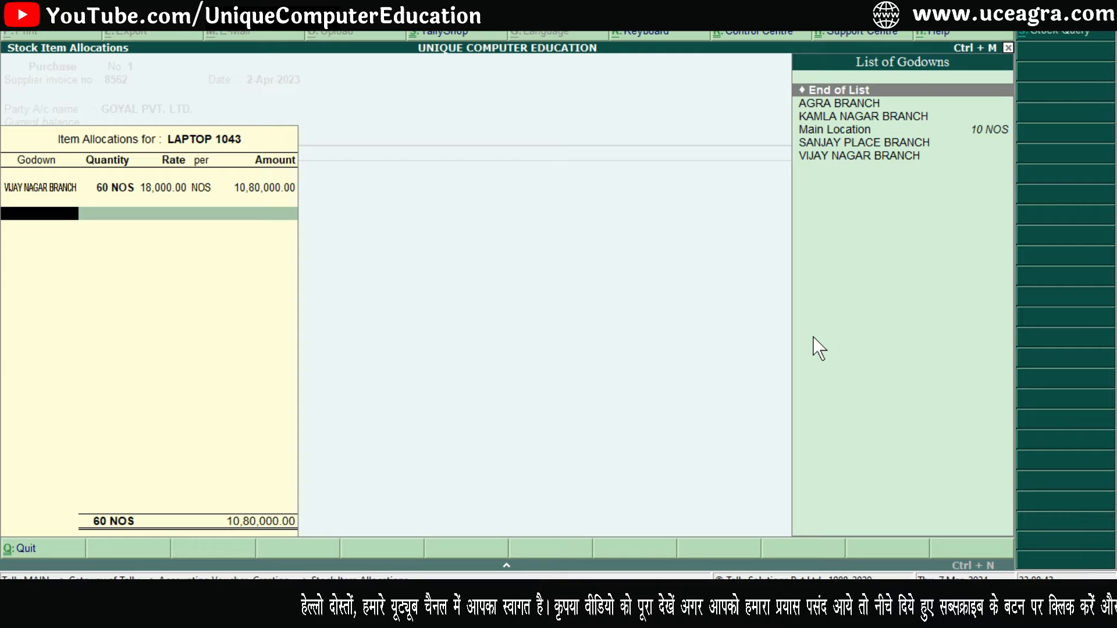
Allocate 40 NOS of LAPTOP 1043 to KAMLA NAGAR BRANCH at a rate of 18,000, checking against the purchase invoice
key(Return)
text(40)
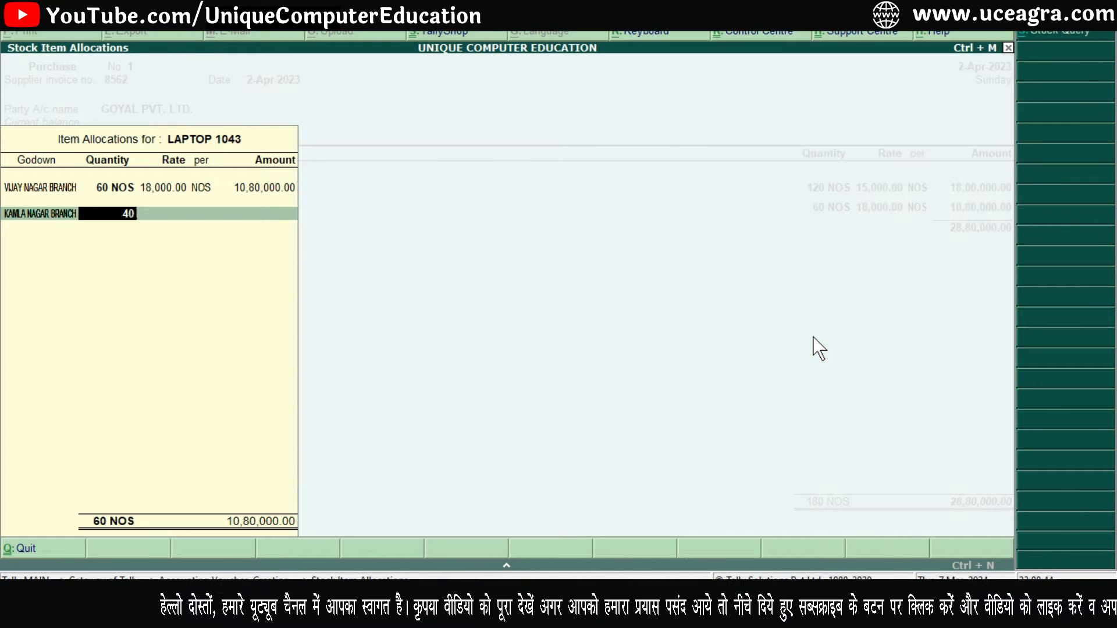
key(Return)
key(Return)
key(alt+Tab)
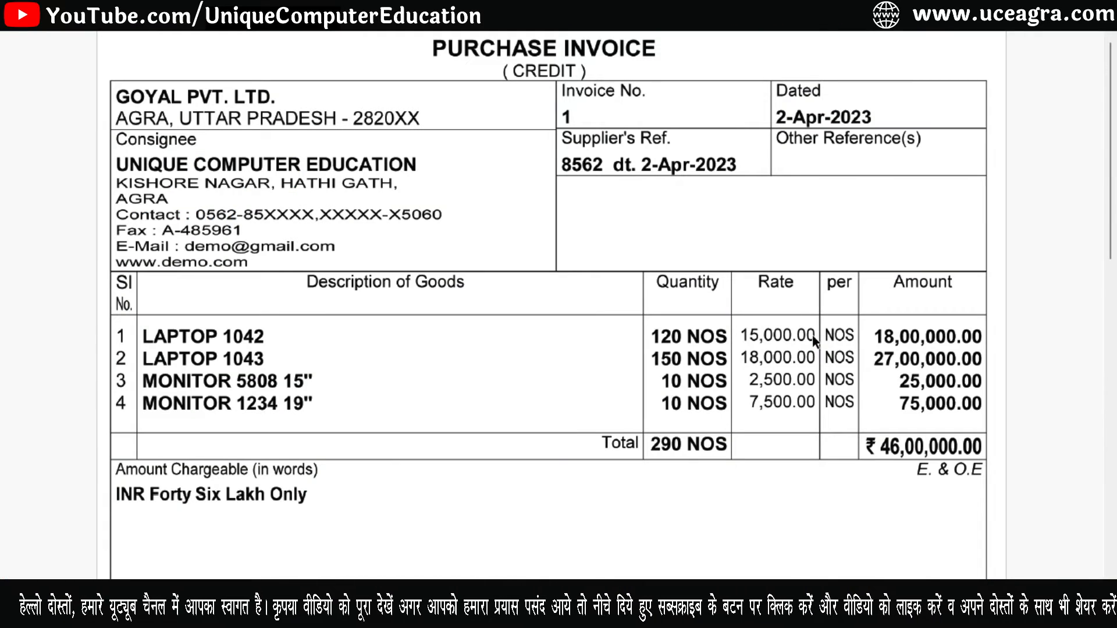
key(alt+Tab)
key(Return)
Allocate 50 NOS of LAPTOP 1043 to SANJAY PLACE BRANCH at a rate of 18,000
key(Down)
key(Down)
key(Down)
key(Down)
key(Return)
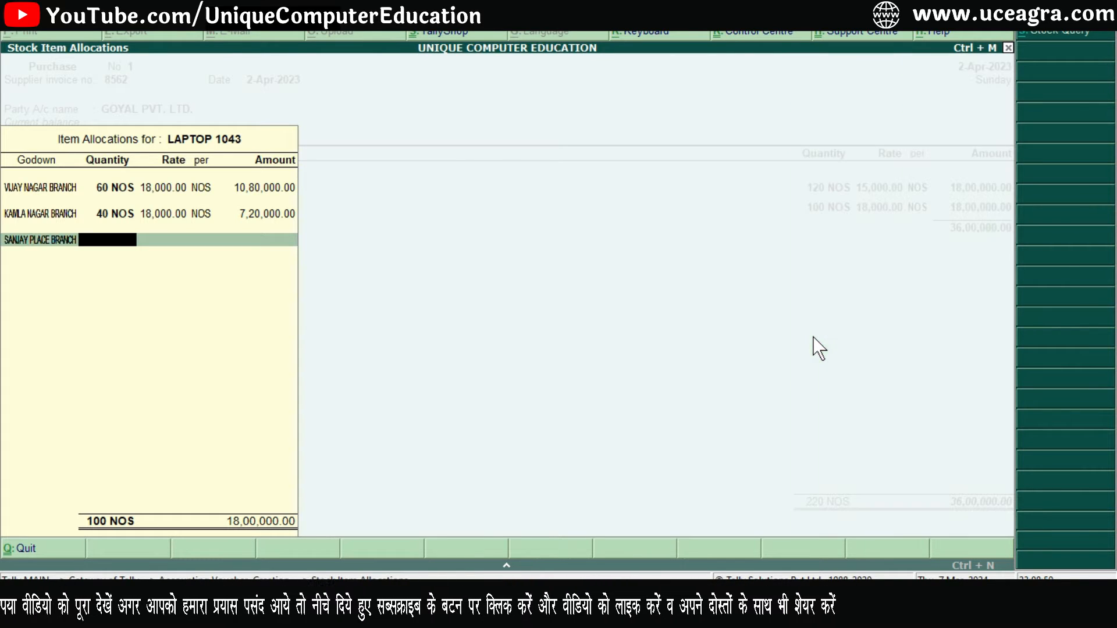
text(50)
key(Return)
key(Return)
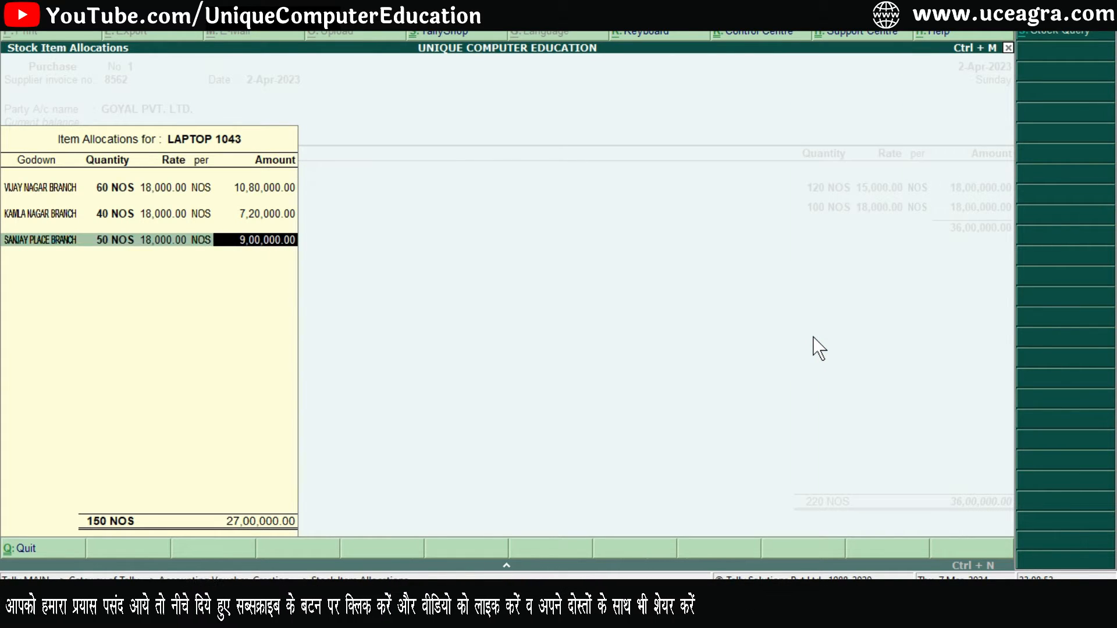
Complete the LAPTOP 1043 godown allocation and item line, comparing them with the purchase invoice
key(alt+Tab)
key(alt+Tab)
key(Return)
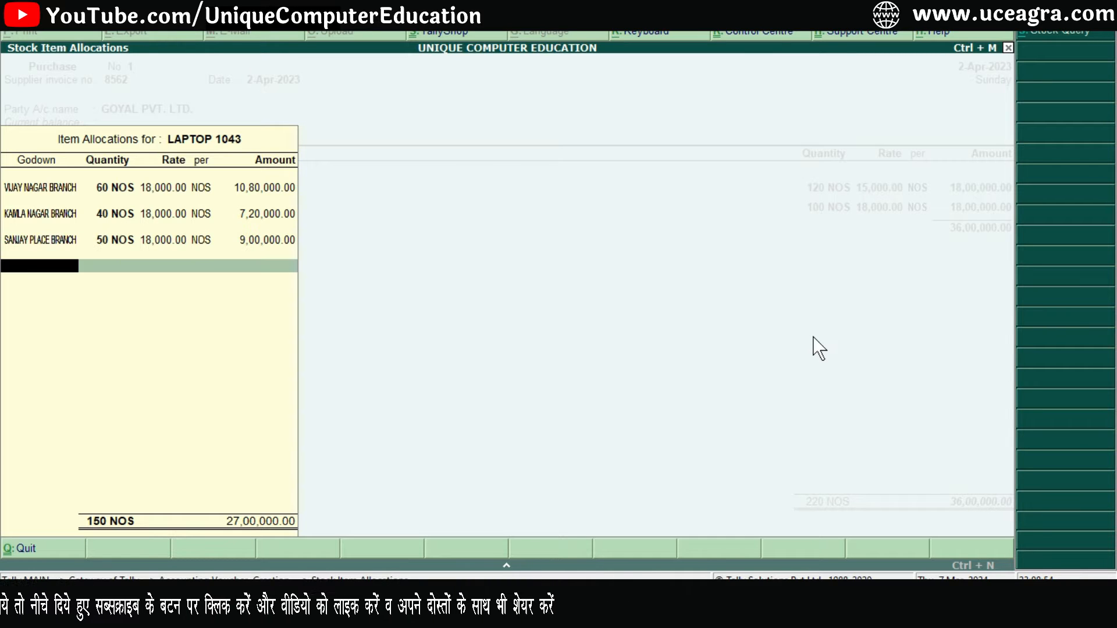
key(Return)
key(alt+Tab)
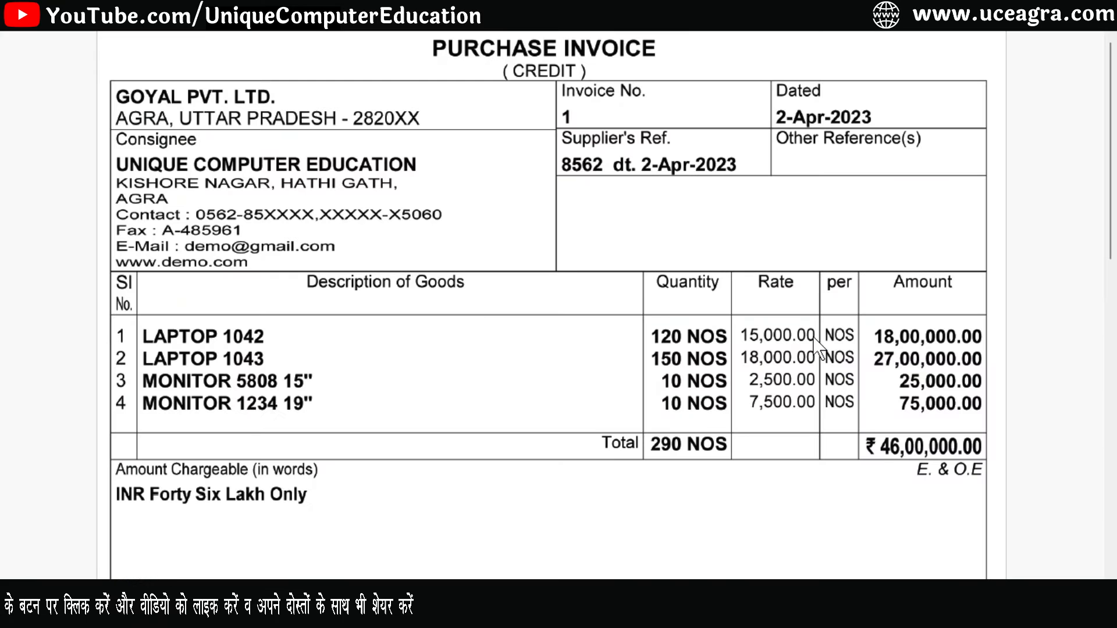
key(alt+Tab)
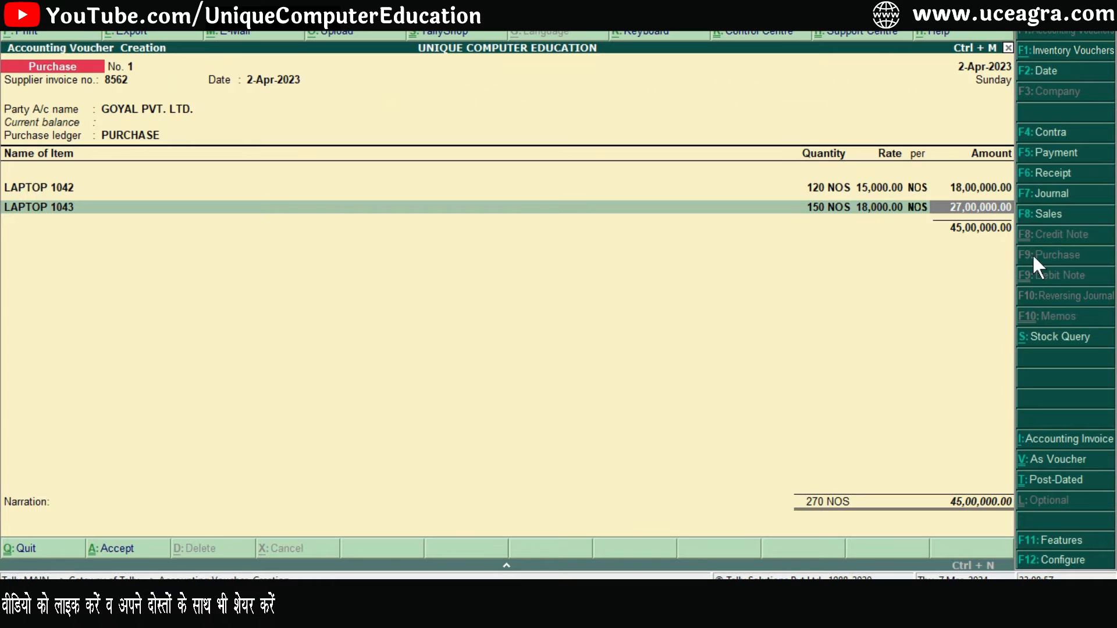
key(alt+Tab)
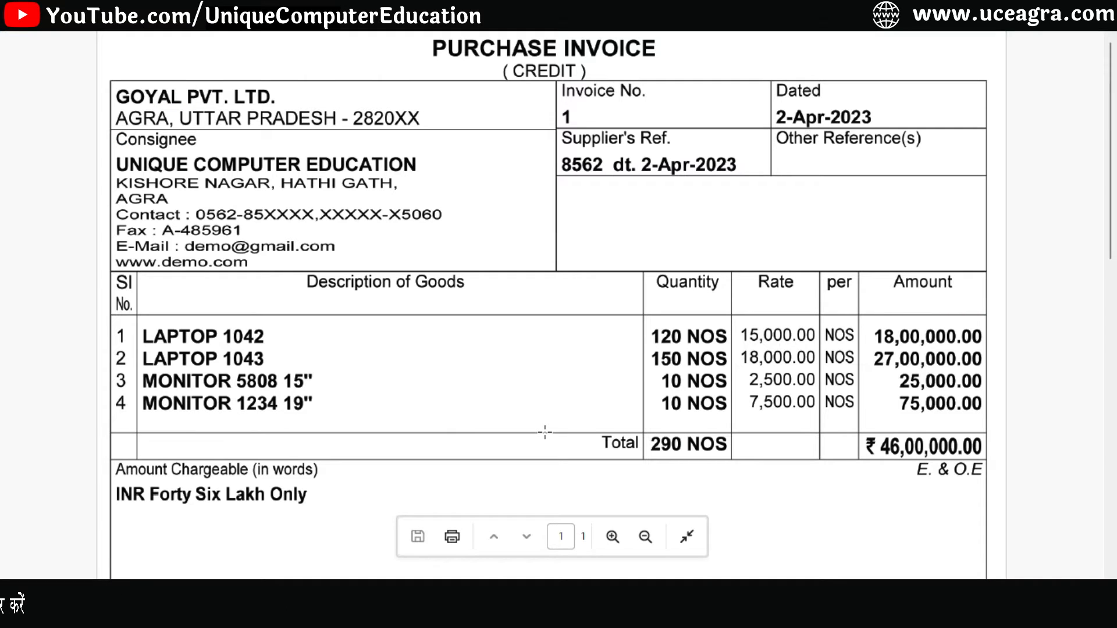
key(alt+Tab)
key(Return)
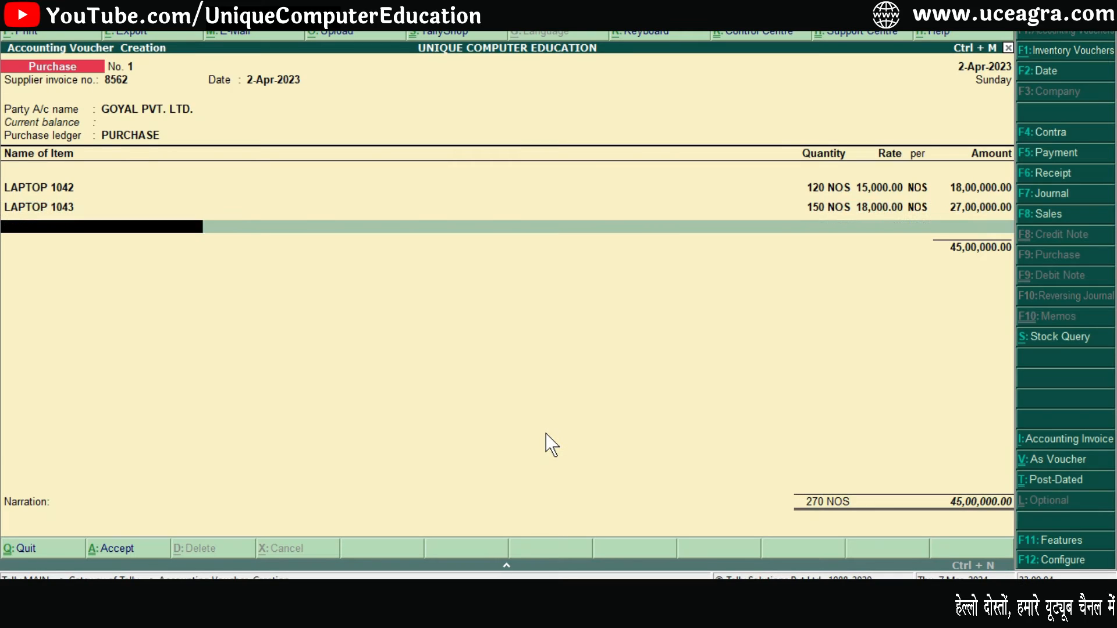
Add MONITOR 5808 15" as the third item, as listed on the purchase invoice
text(M)
key(Down)
key(Down)
key(alt+Tab)
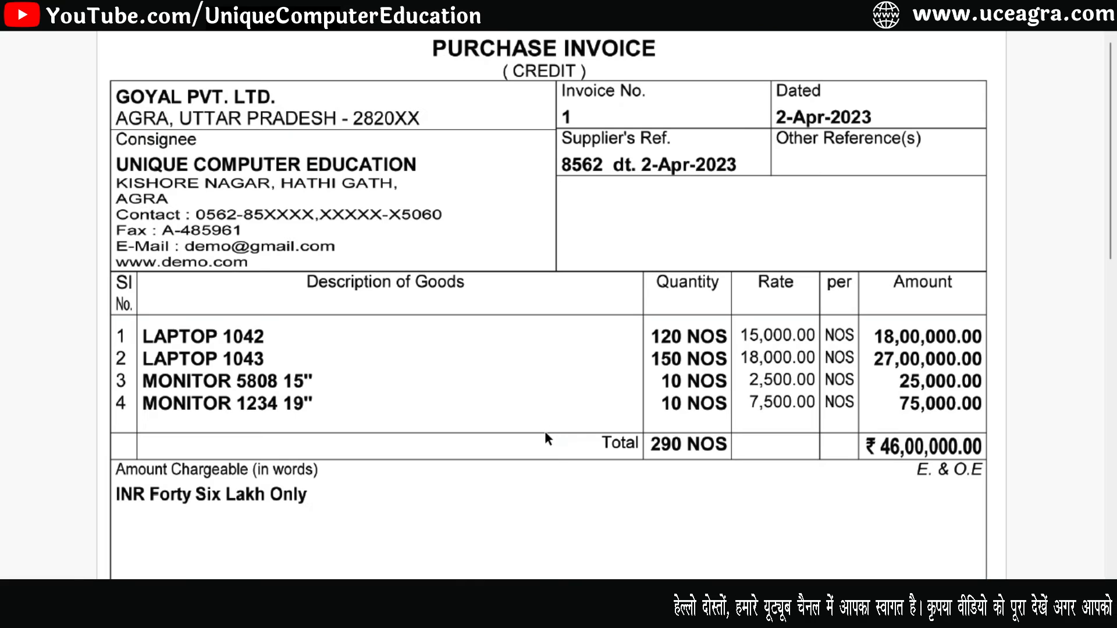
key(alt+Tab)
key(Return)
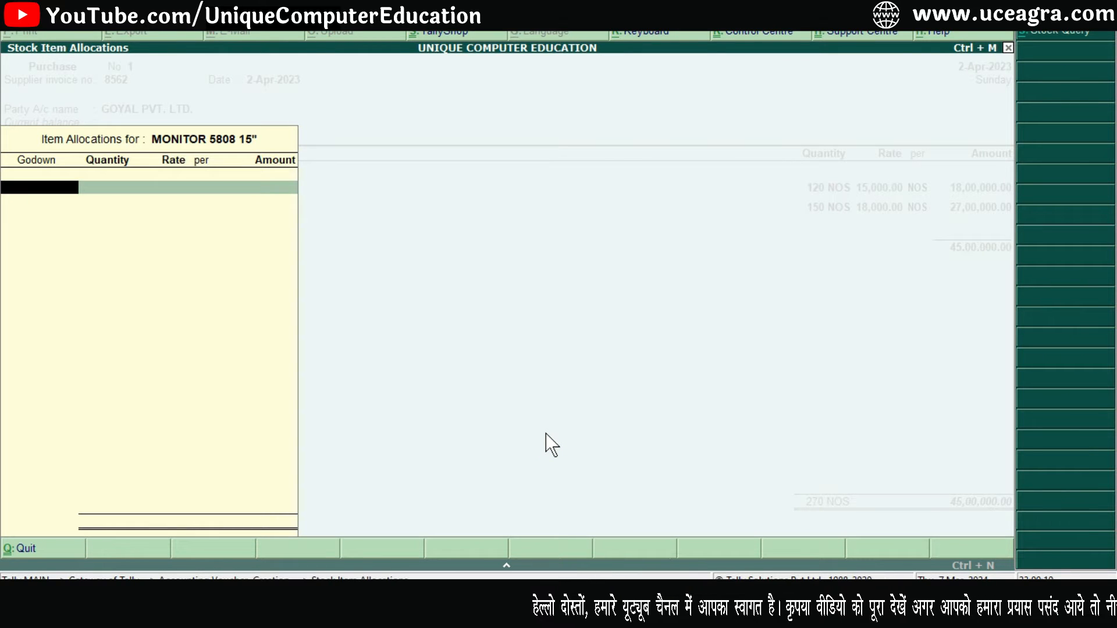
Allocate 5 NOS of MONITOR 5808 15" to KAMLA NAGAR BRANCH
key(Down)
key(Return)
key(alt+Tab)
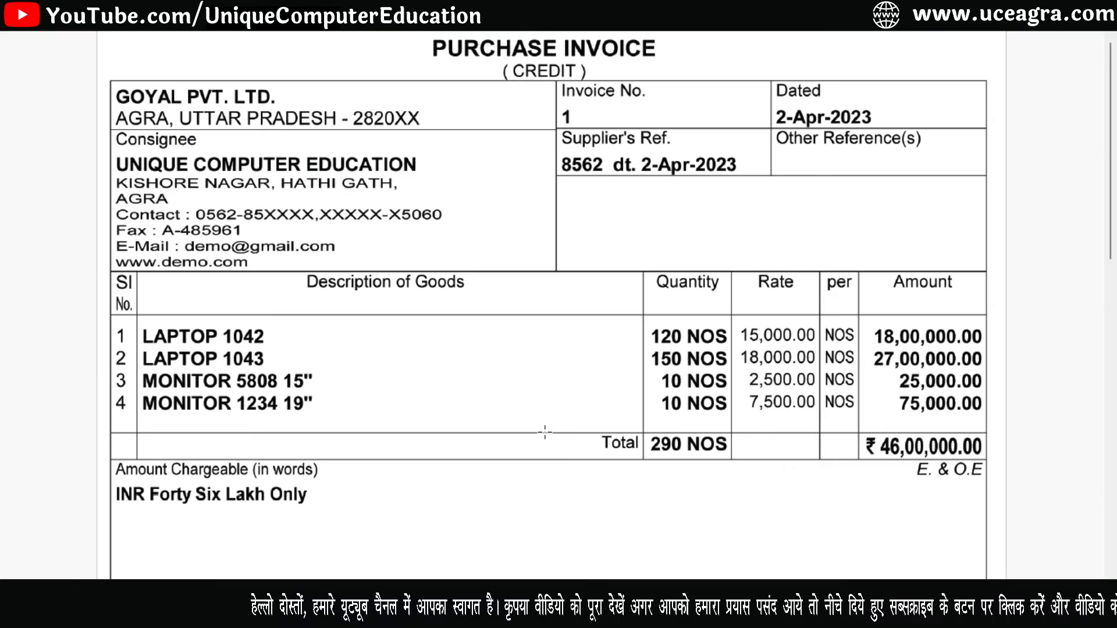
key(alt+Tab)
text(5)
key(Return)
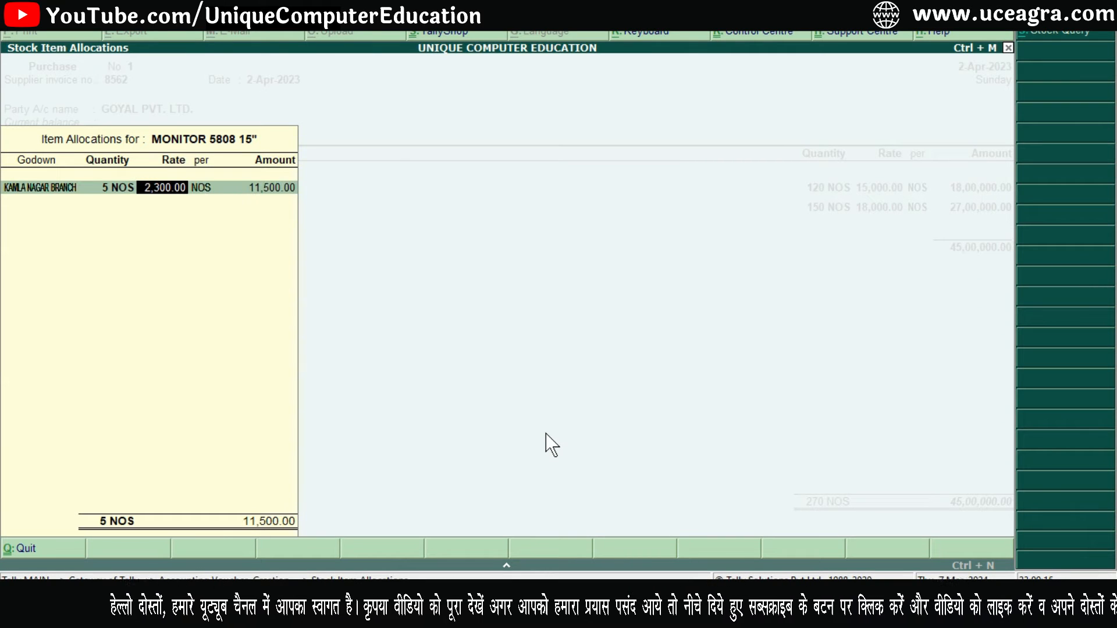
Set the rate for the KAMLA NAGAR BRANCH monitors to 2,500, as on the purchase invoice
key(alt+Tab)
key(alt+Tab)
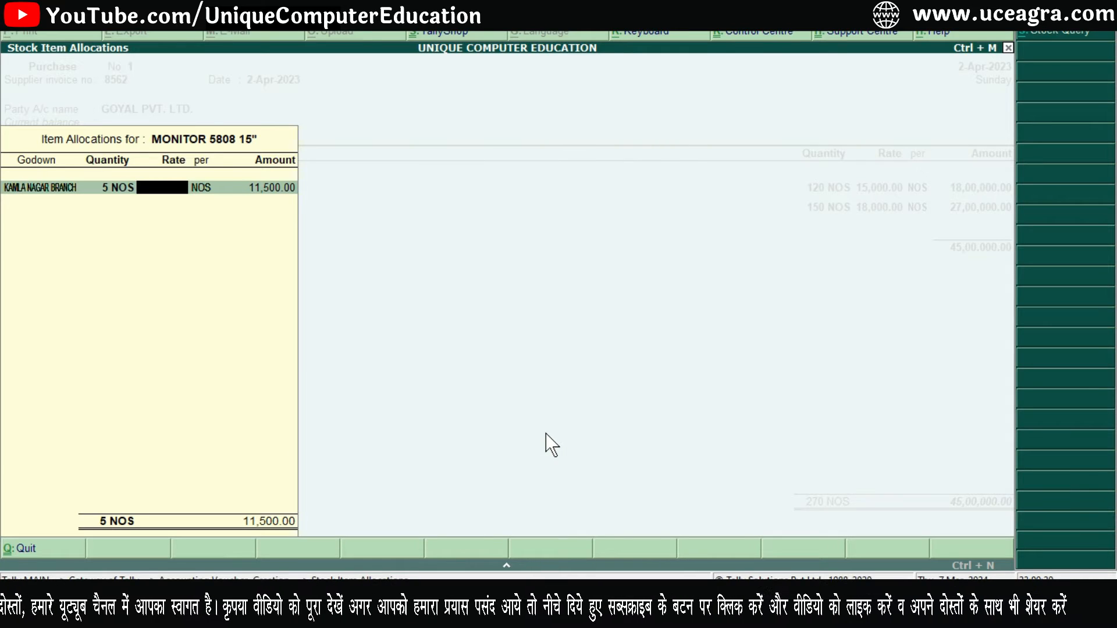
key(alt+Tab)
key(alt+Tab)
text(2,500)
key(Return)
key(Return)
Allocate another 5 NOS of MONITOR 5808 15" to VIJAY NAGAR BRANCH at 2,500 and finish the item's allocation
key(Down)
key(Down)
key(Down)
key(Down)
key(Down)
key(Return)
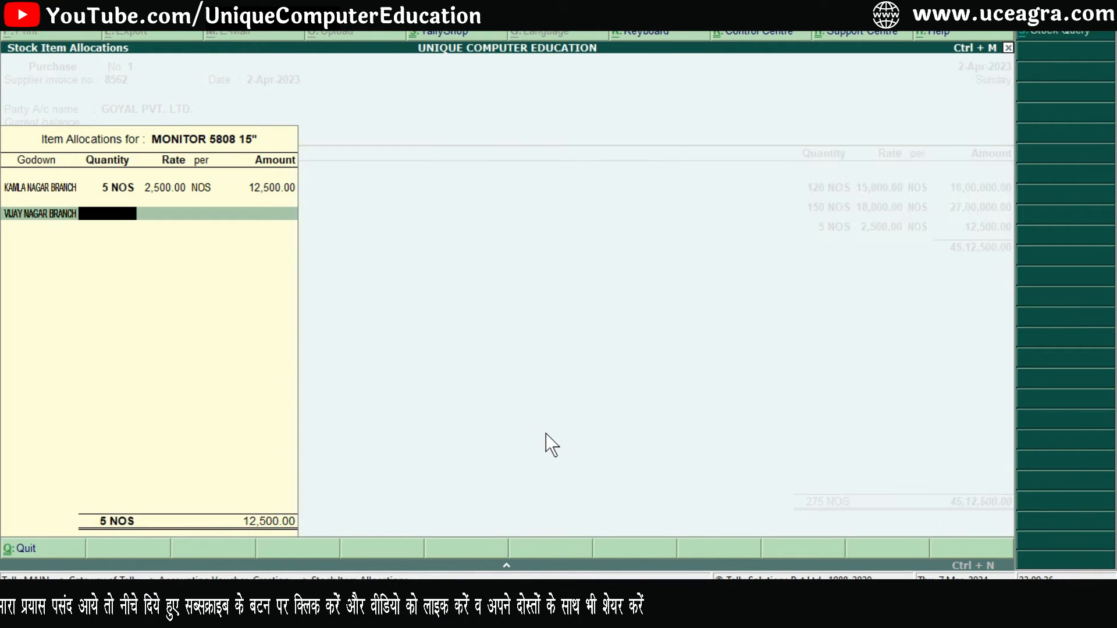
text(5)
key(Return)
key(Return)
key(Return)
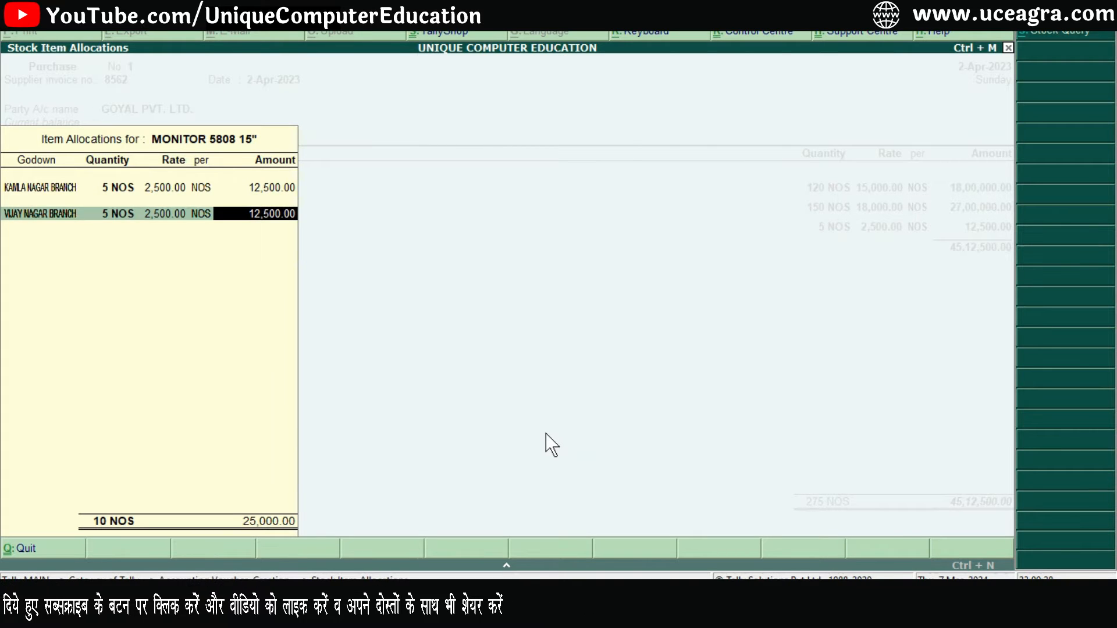
key(Return)
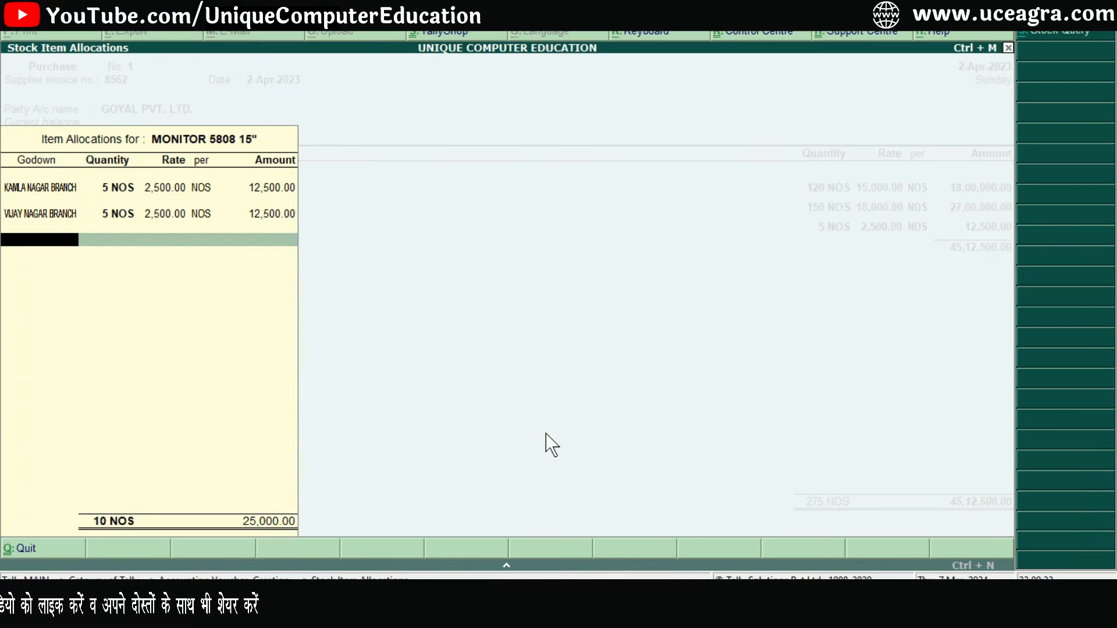
key(Return)
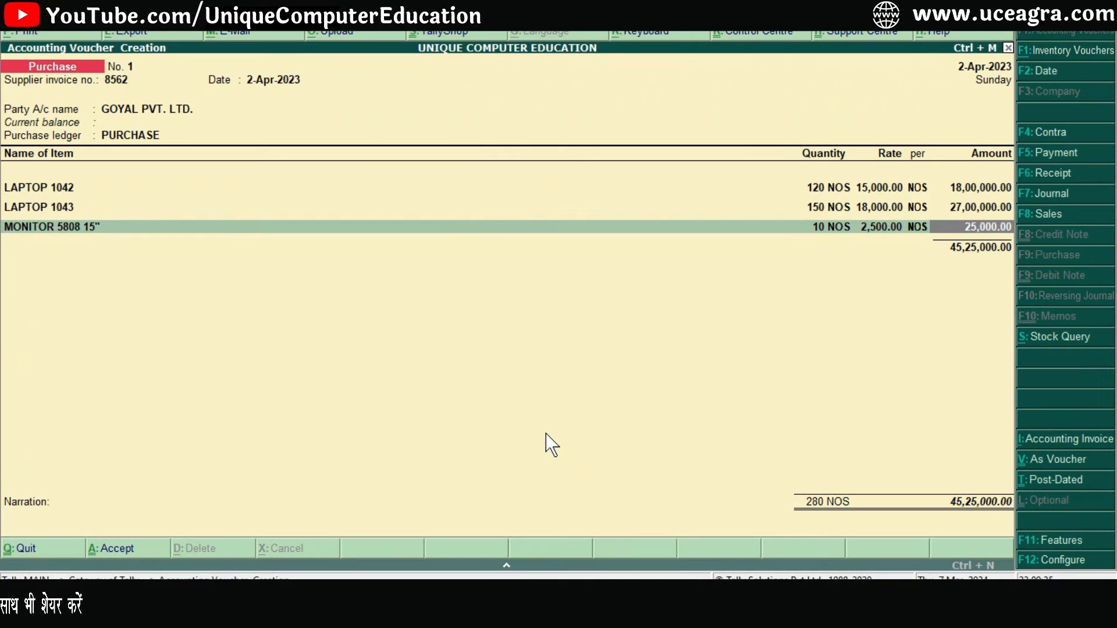
Add MONITOR 1234 19" as the fourth item of the purchase voucher
key(Return)
text(MON)
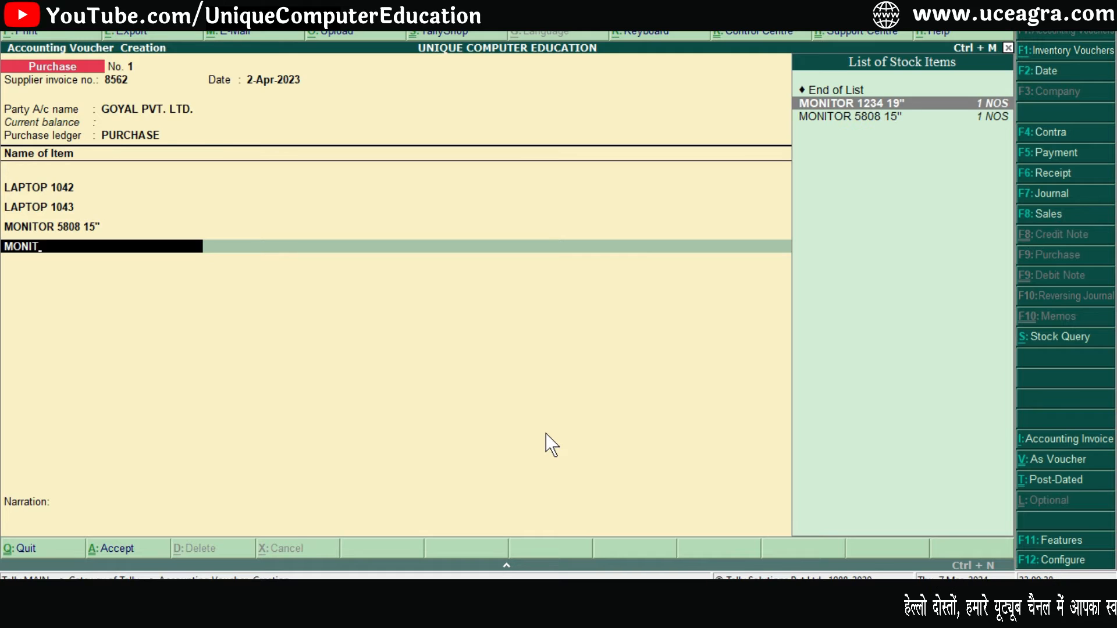
text(IT)
key(Return)
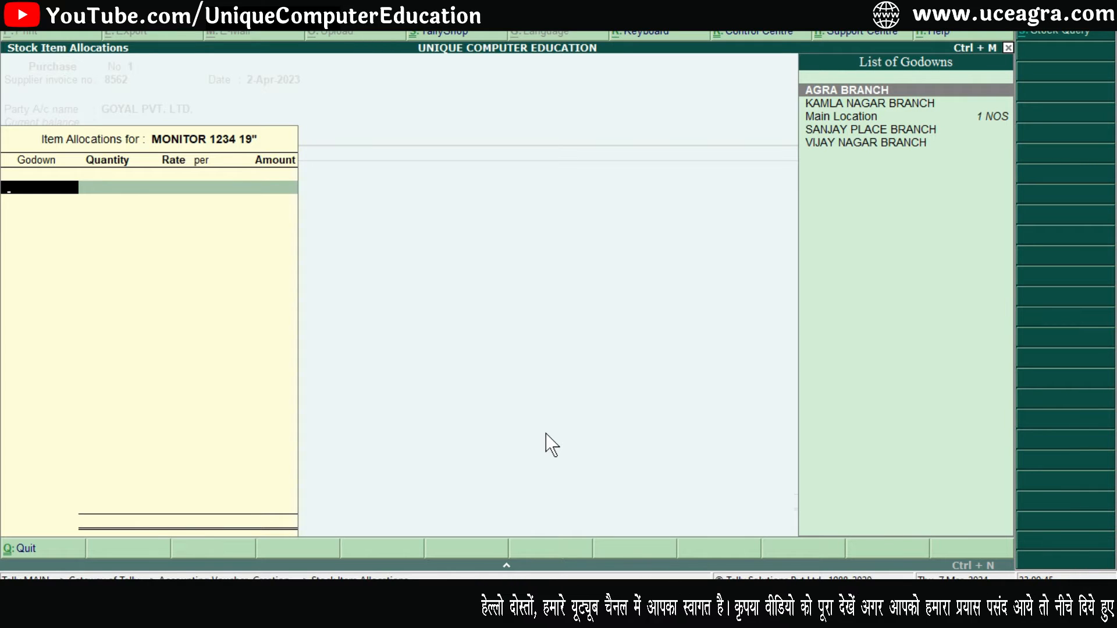
Allocate 5 NOS of MONITOR 1234 19" to KAMLA NAGAR BRANCH at a rate of 7,500
key(Down)
key(Return)
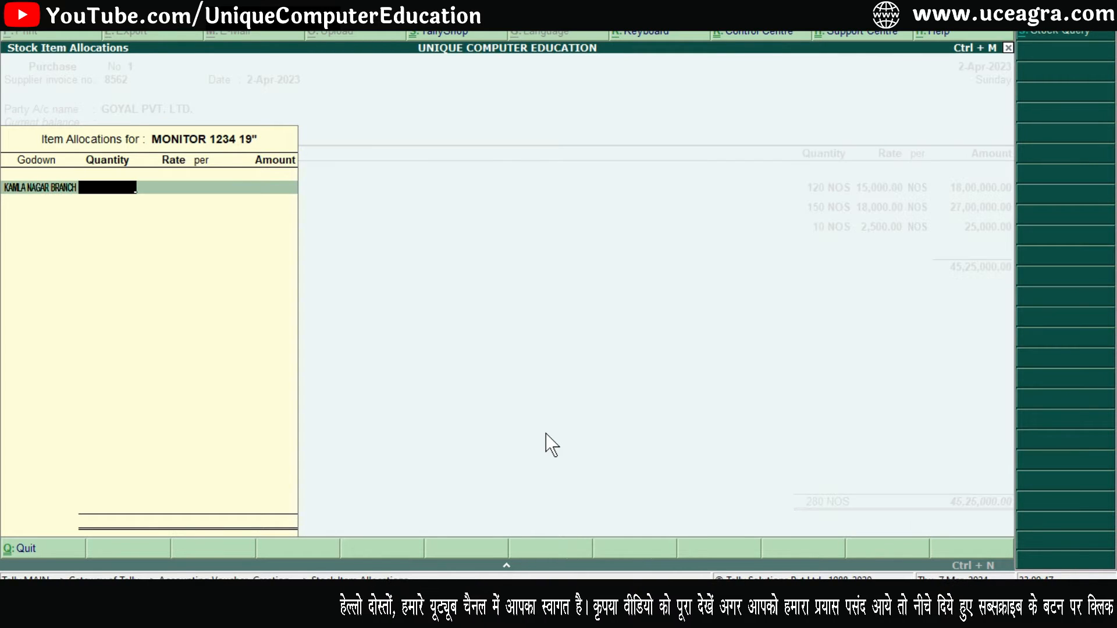
text(5)
key(Return)
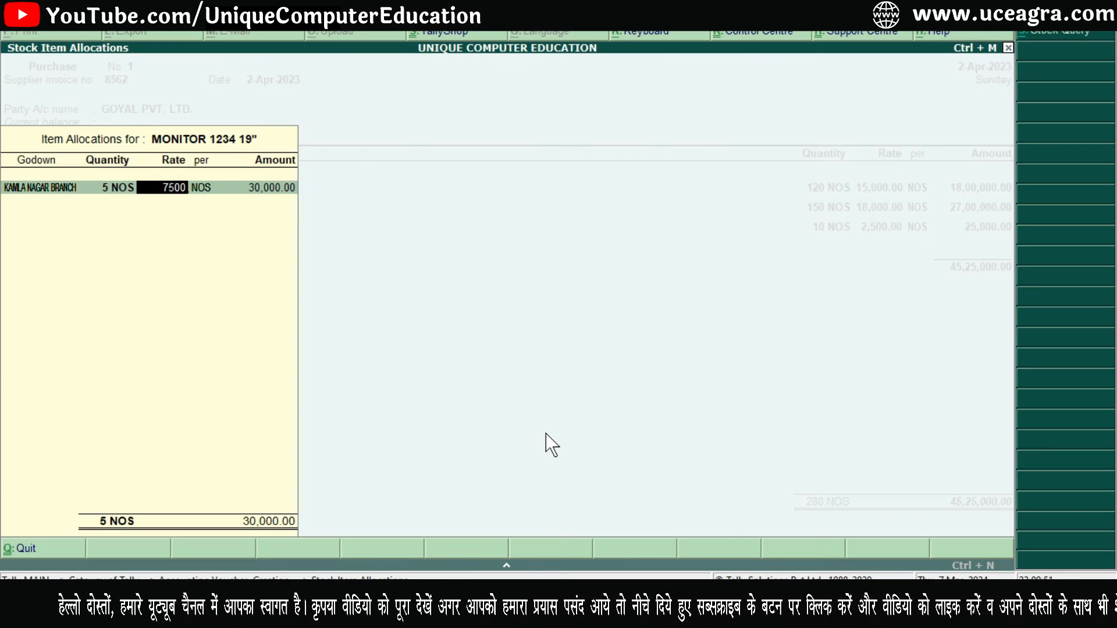
text(7500)
key(Return)
key(Return)
key(Return)
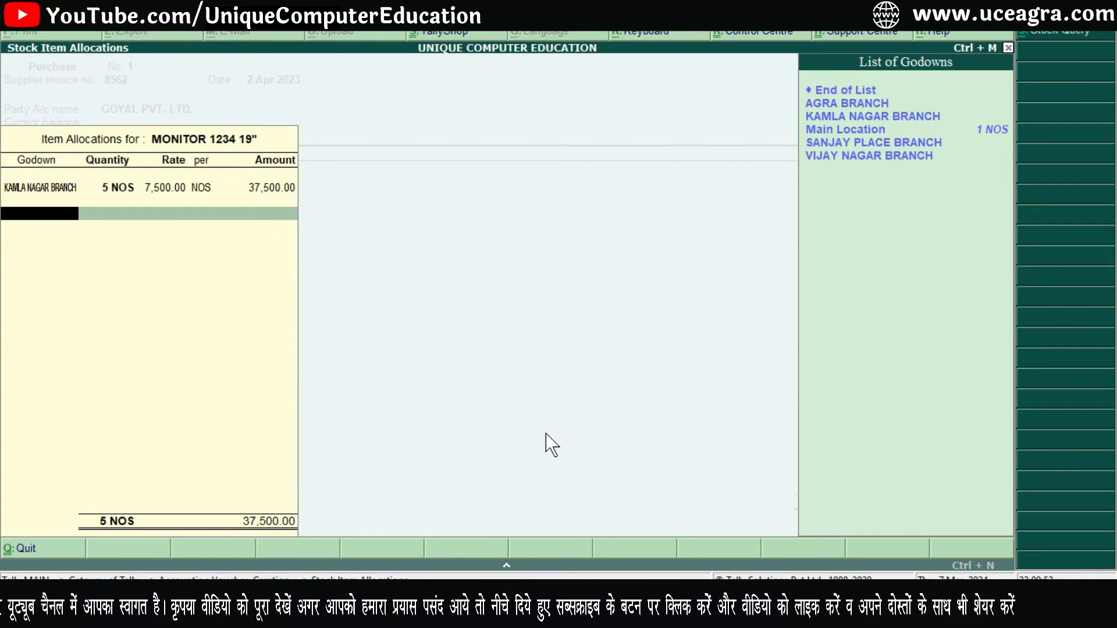
Allocate another 5 NOS of MONITOR 1234 19" to SANJAY PLACE BRANCH at 7,500 and finish the item's allocation
key(Down)
key(Down)
key(Down)
key(Down)
key(Return)
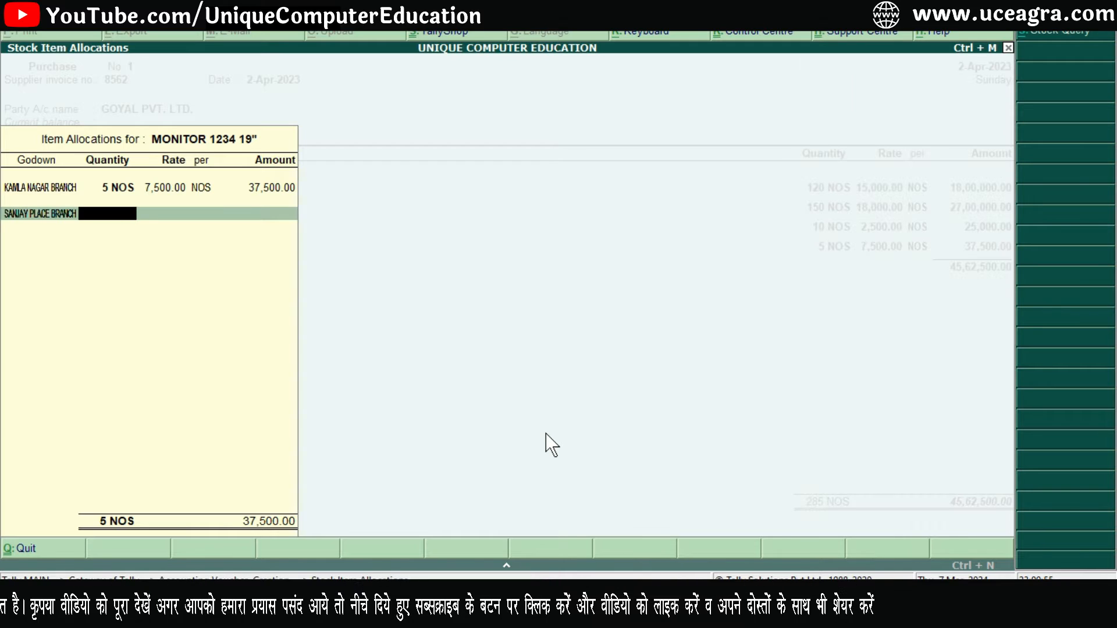
text(5)
key(Return)
key(Return)
key(Return)
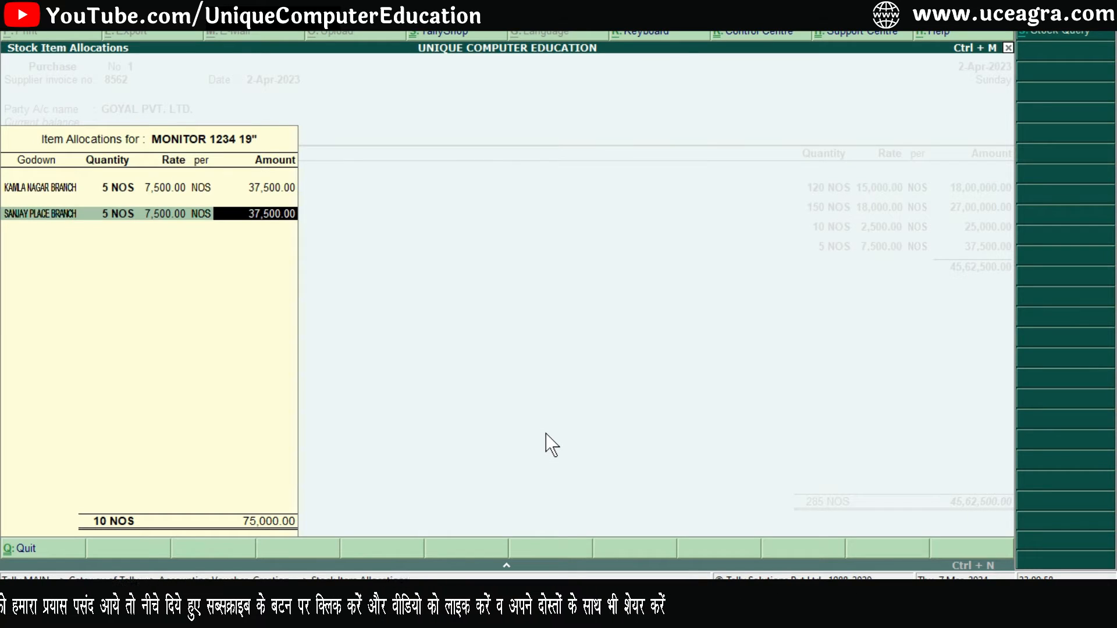
key(Return)
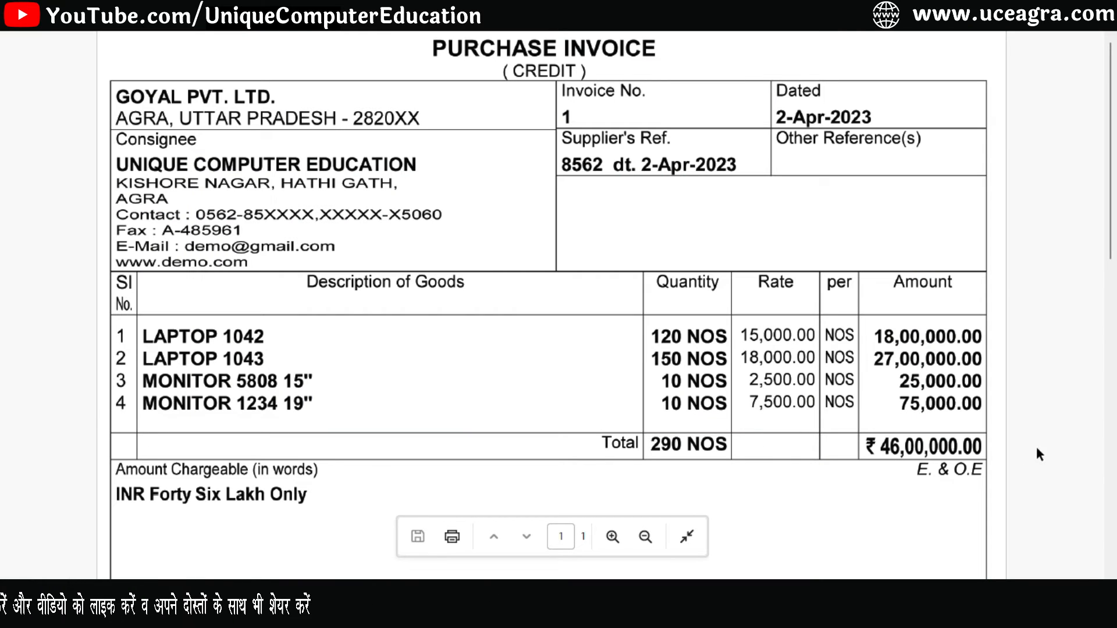
key(alt+Tab)
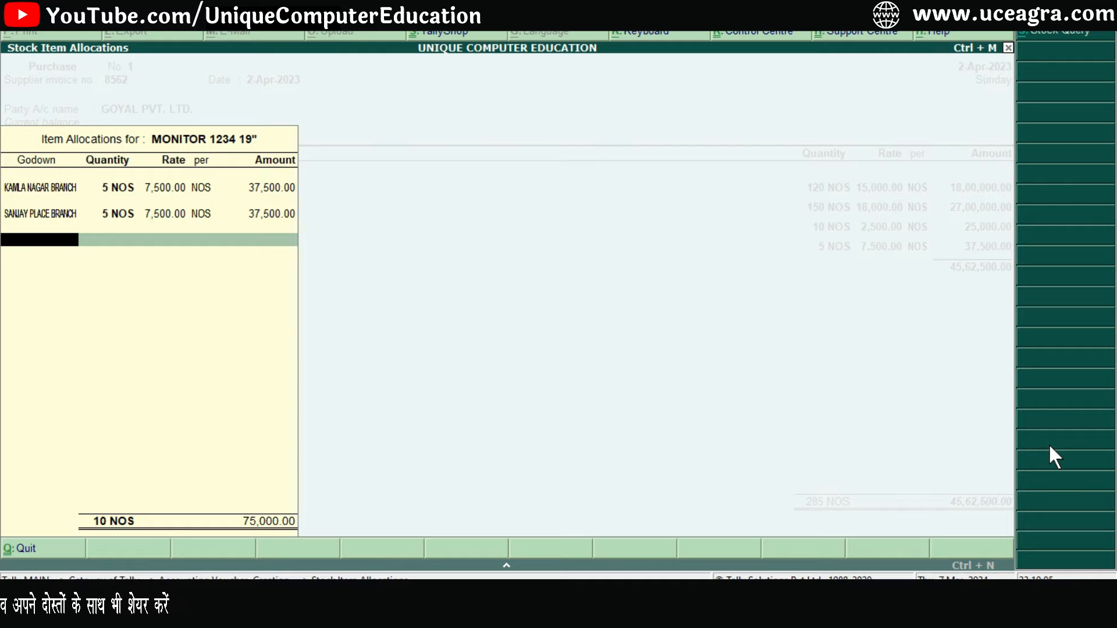
key(Return)
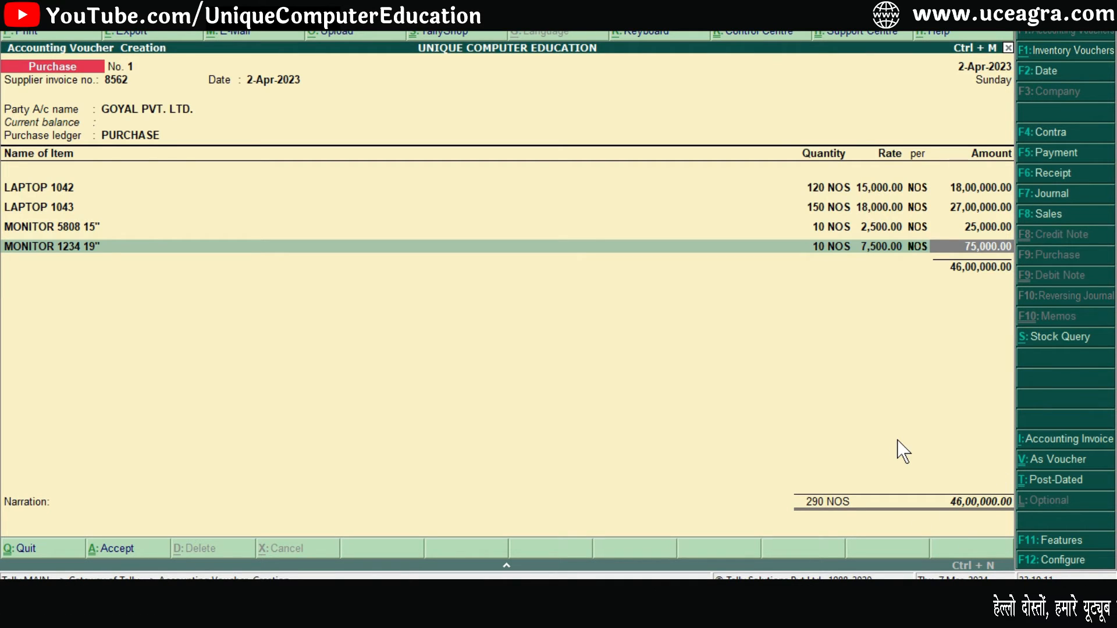
After comparing with the purchase invoice, enter the narration BEING GOODS PURCHASED FROM GOYAL PVT. LTD. and save the voucher
key(alt+Tab)
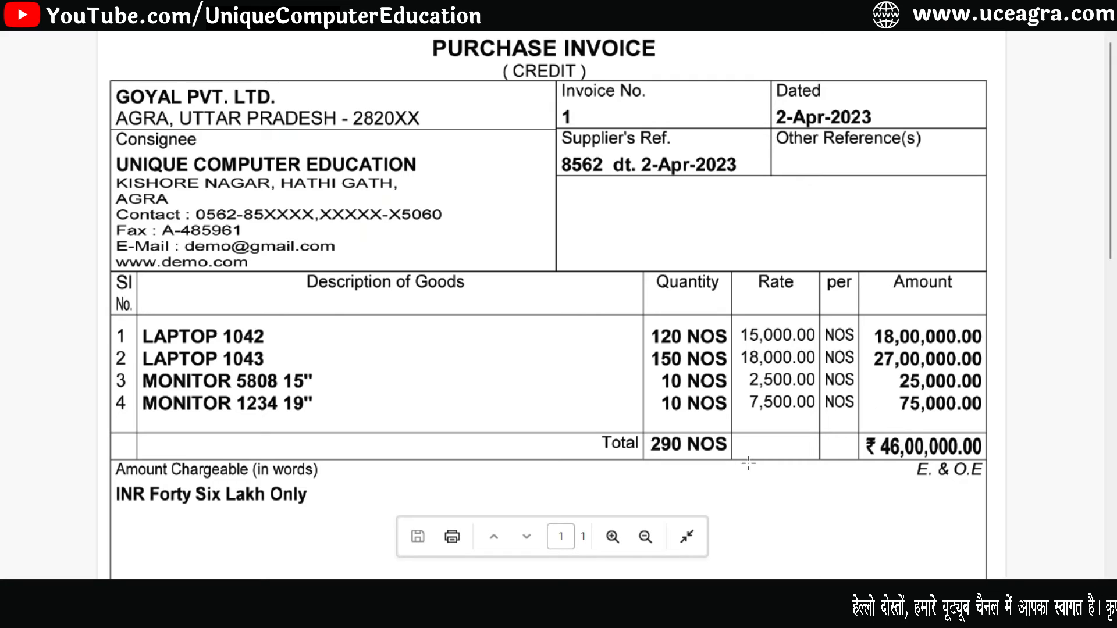
key(alt+Tab)
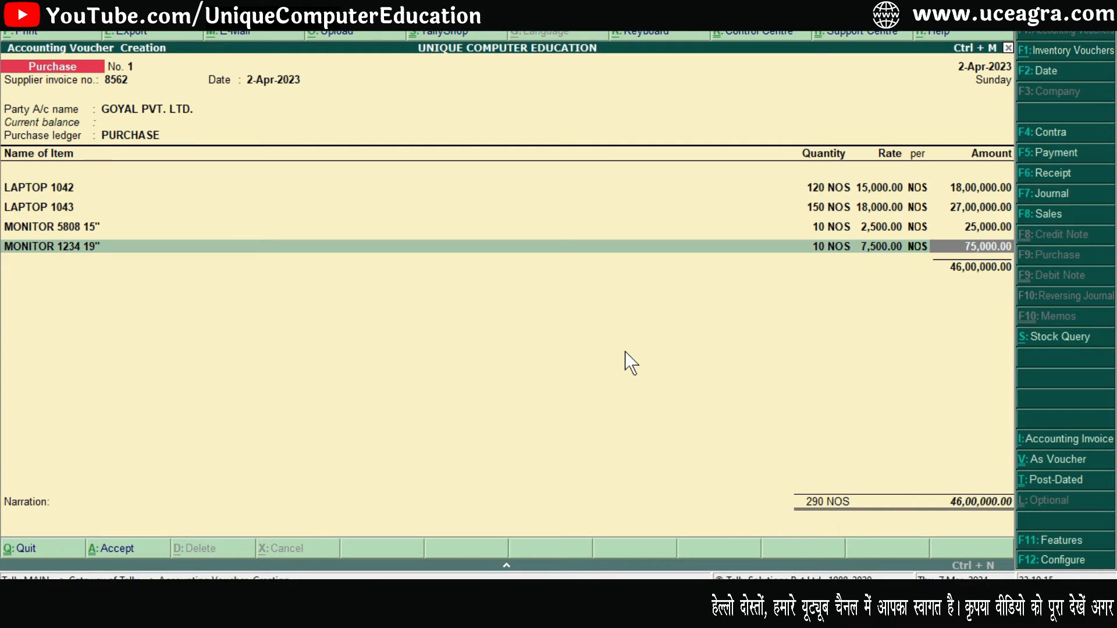
key(Return)
key(Return)
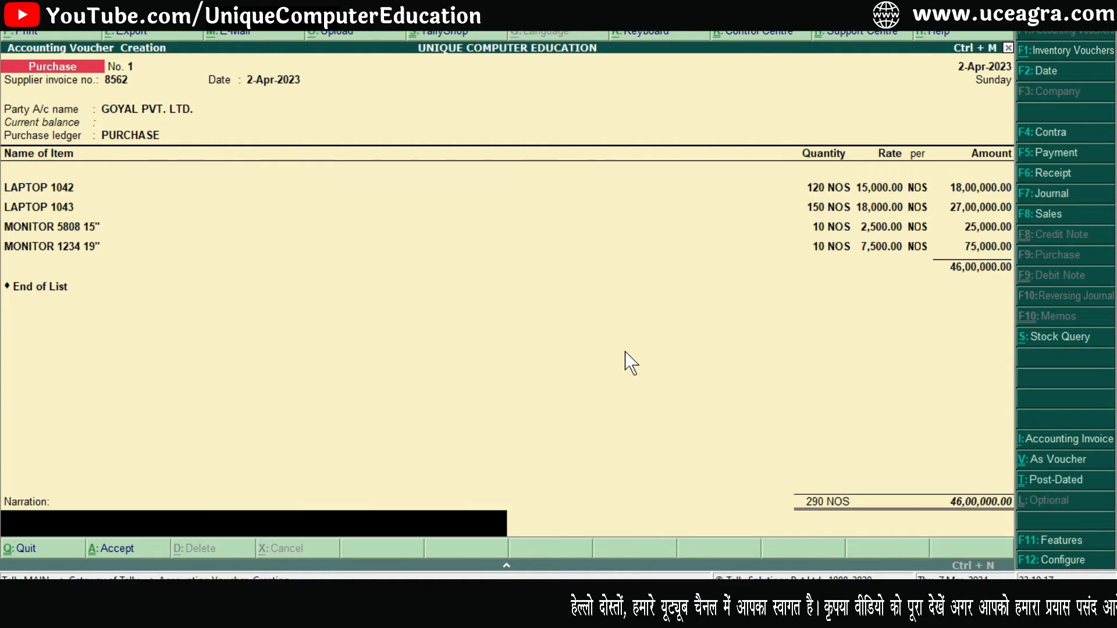
text(BEING G)
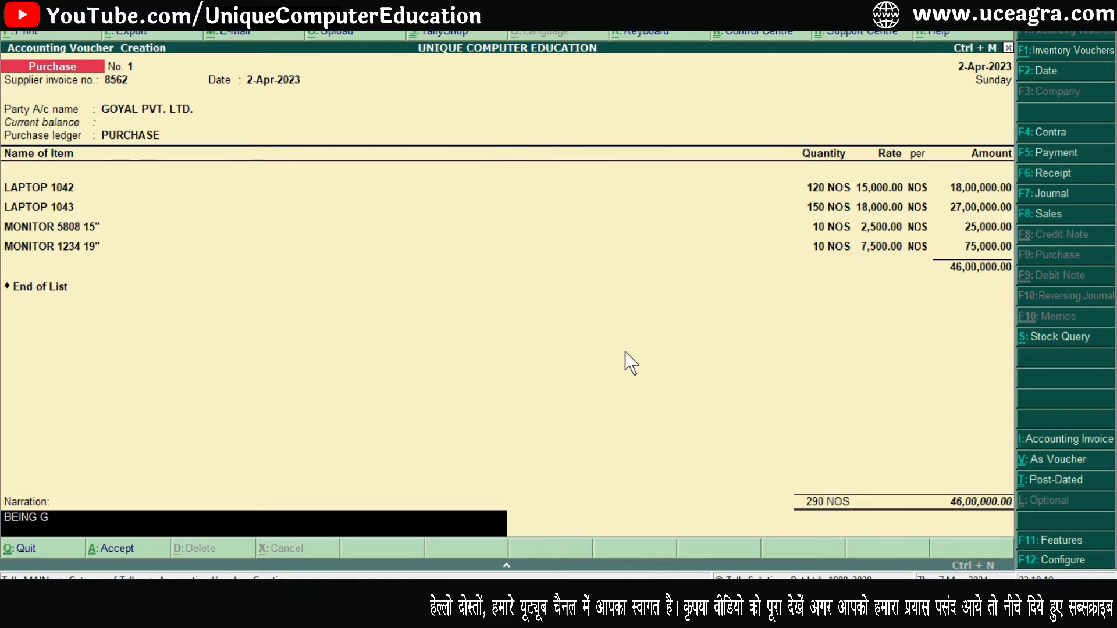
text(OODS PURCHASED FROM GOYAL PVT. LTD.)
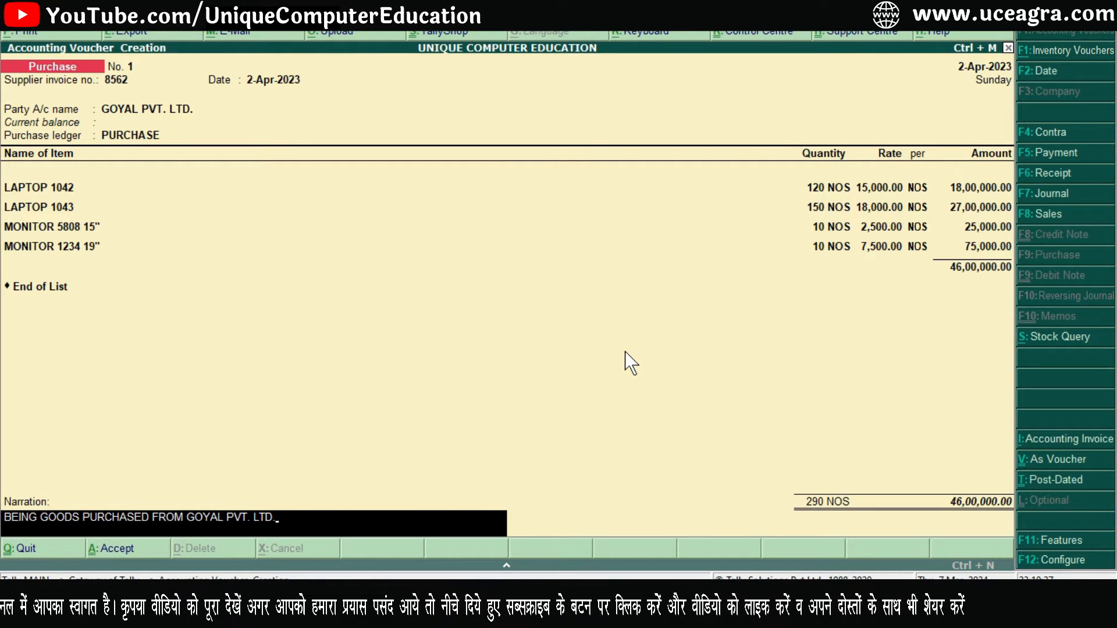
key(Return)
key(Return)
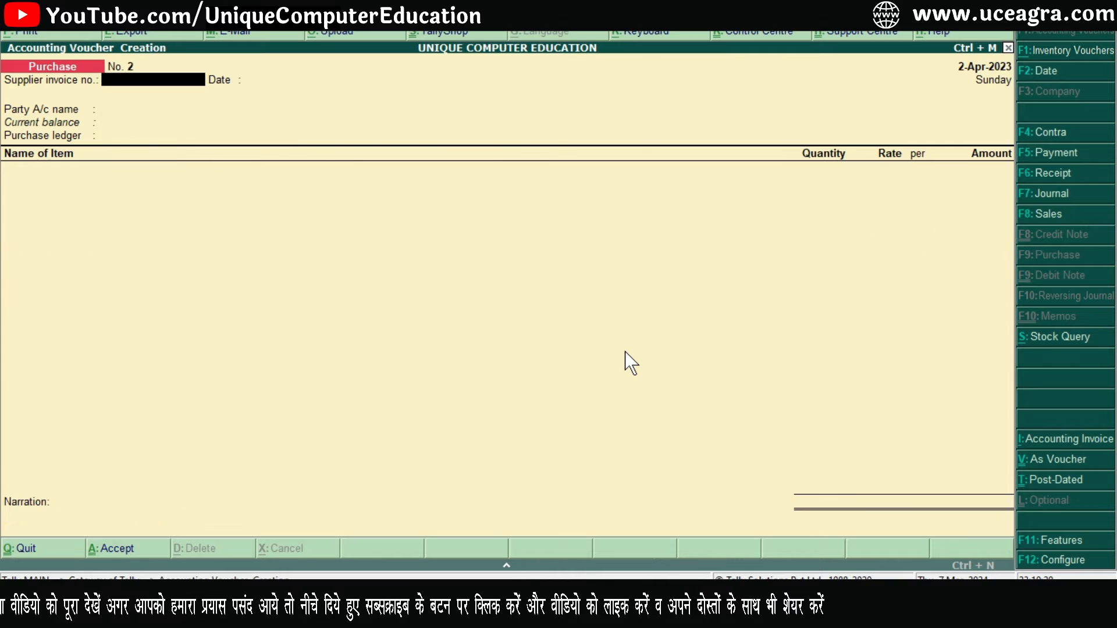
Leave voucher entry and open the Day Book
key(Escape)
key(Return)
key(d)
key(d)
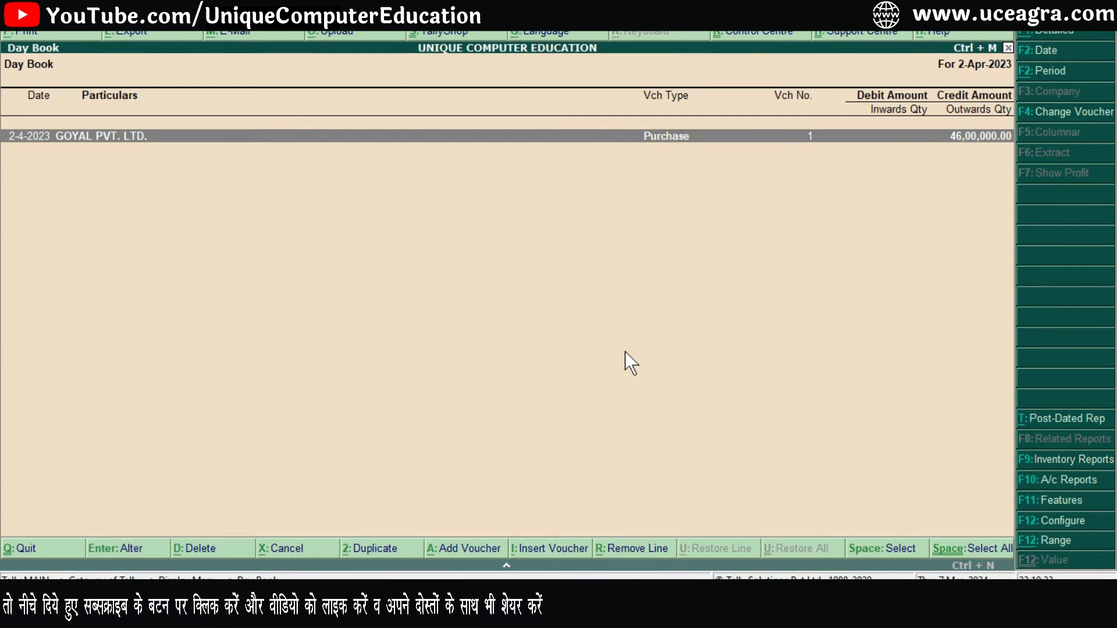
Preview the printed invoice of the GOYAL PVT. LTD. purchase voucher and return to the Gateway of Tally
key(Return)
key(alt+p)
key(Return)
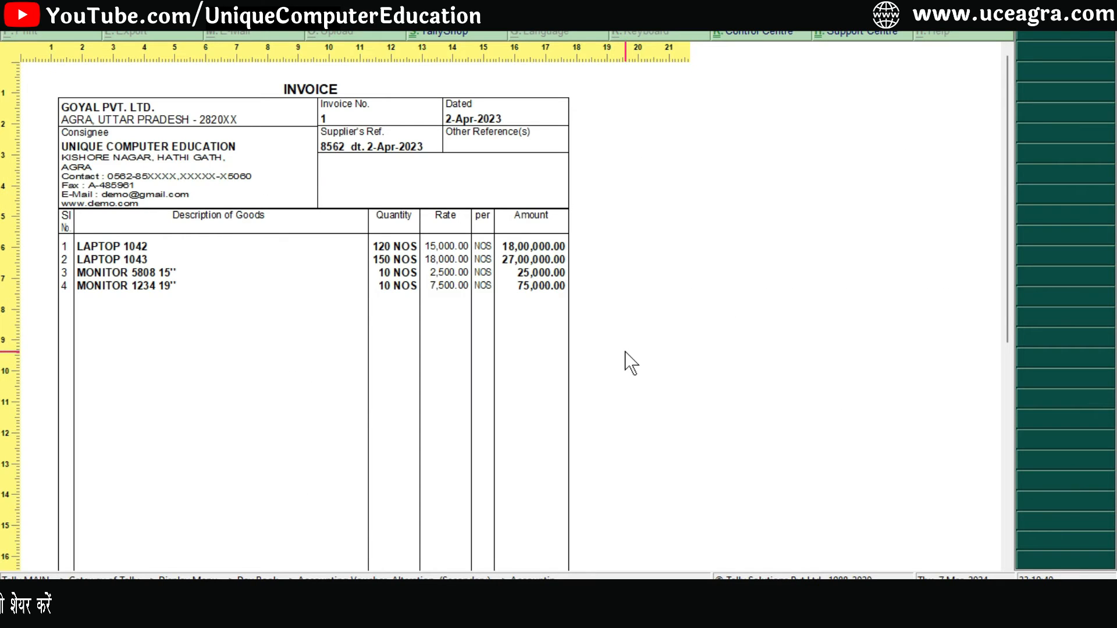
key(alt+z)
key(Escape)
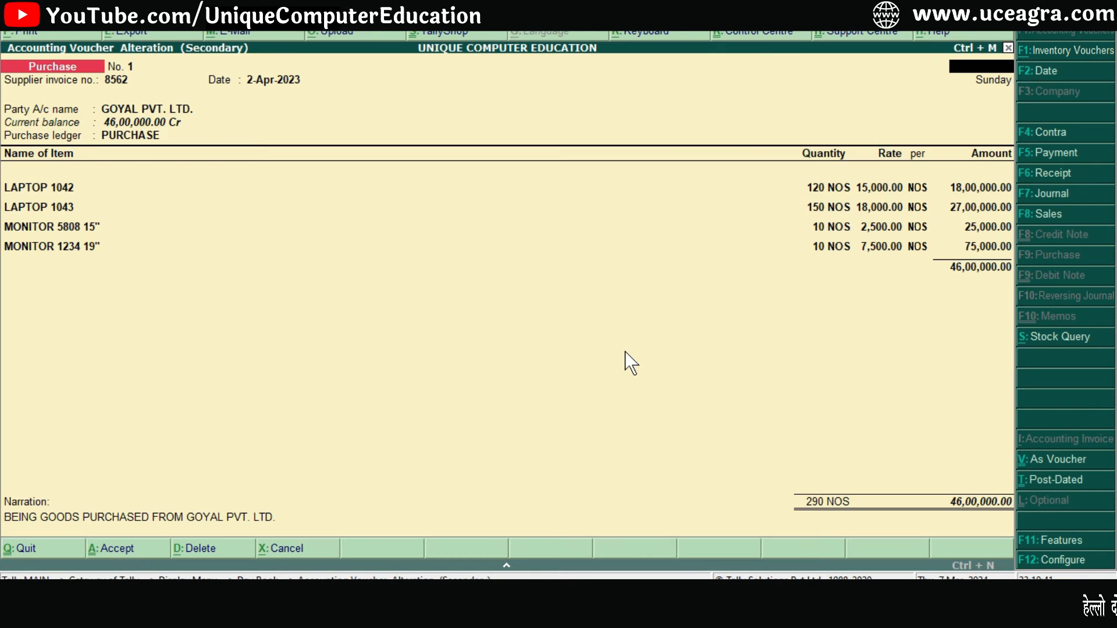
key(Escape)
key(Escape)
key(Escape)
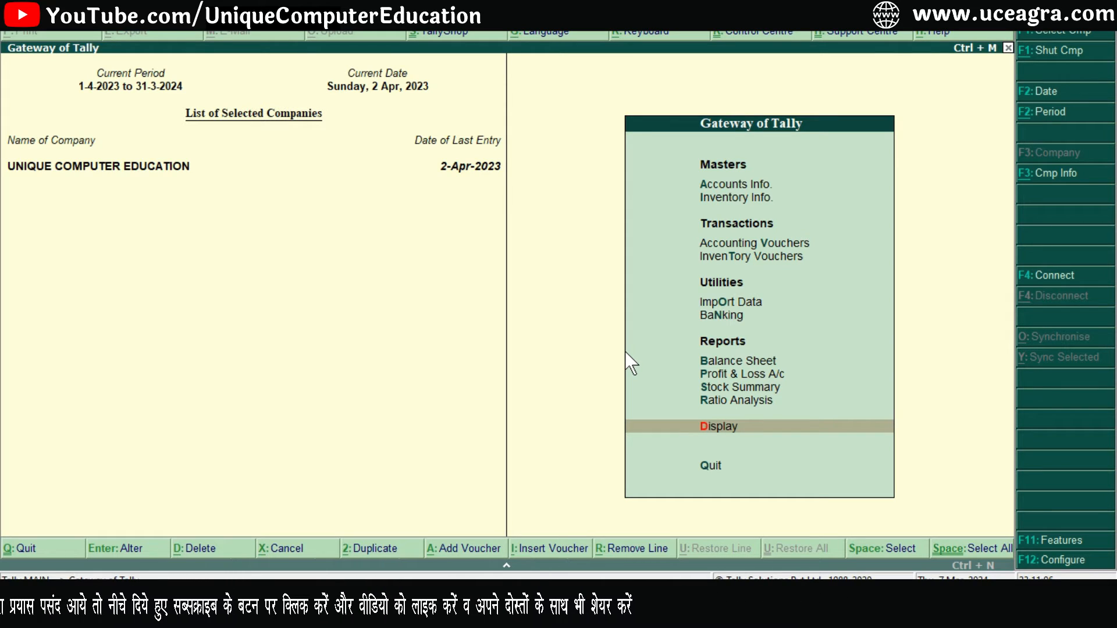
Open the Stock Summary and switch to its Godown Summary report
key(Up)
key(Up)
key(Return)
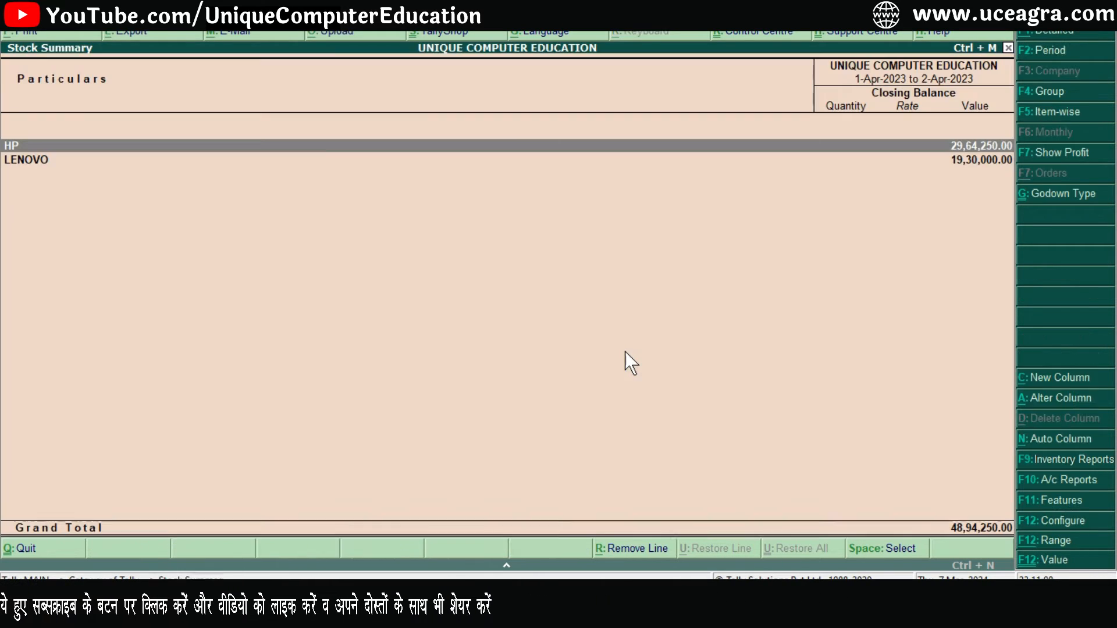
key(F9)
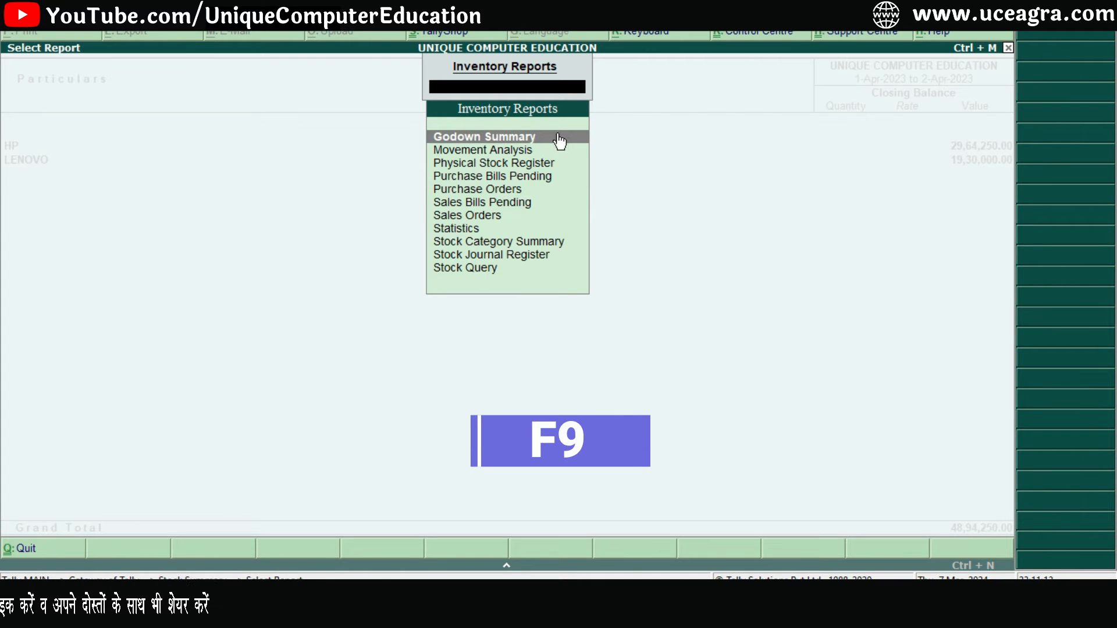
click(561, 141)
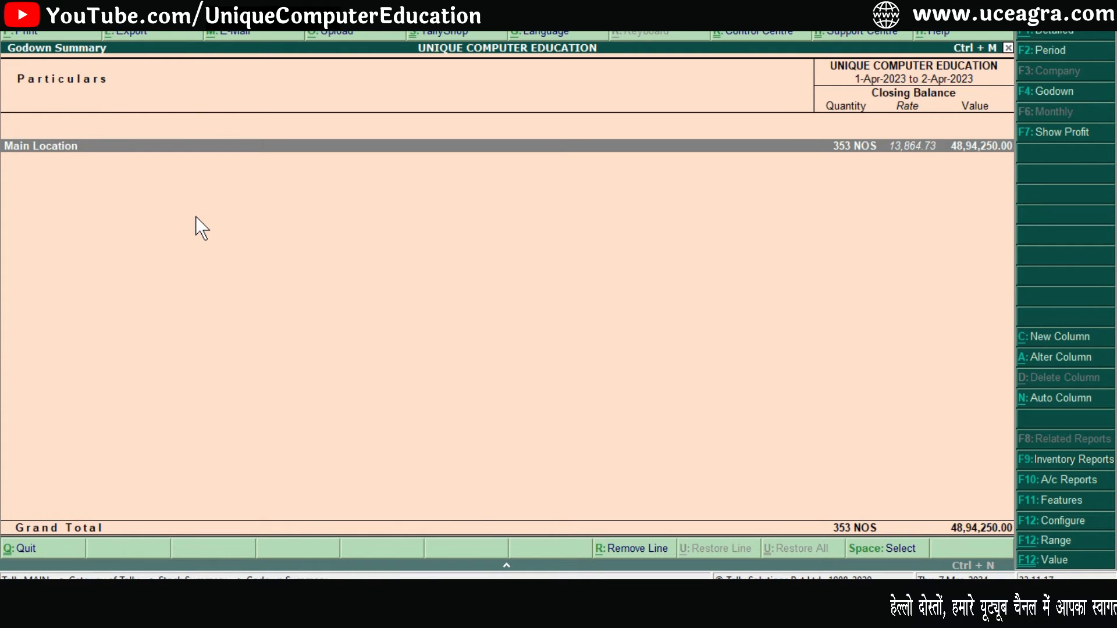
Drill down from Main Location through AGRA BRANCH and KAMLA NAGAR BRANCH to examine the LENOVO stock
key(Return)
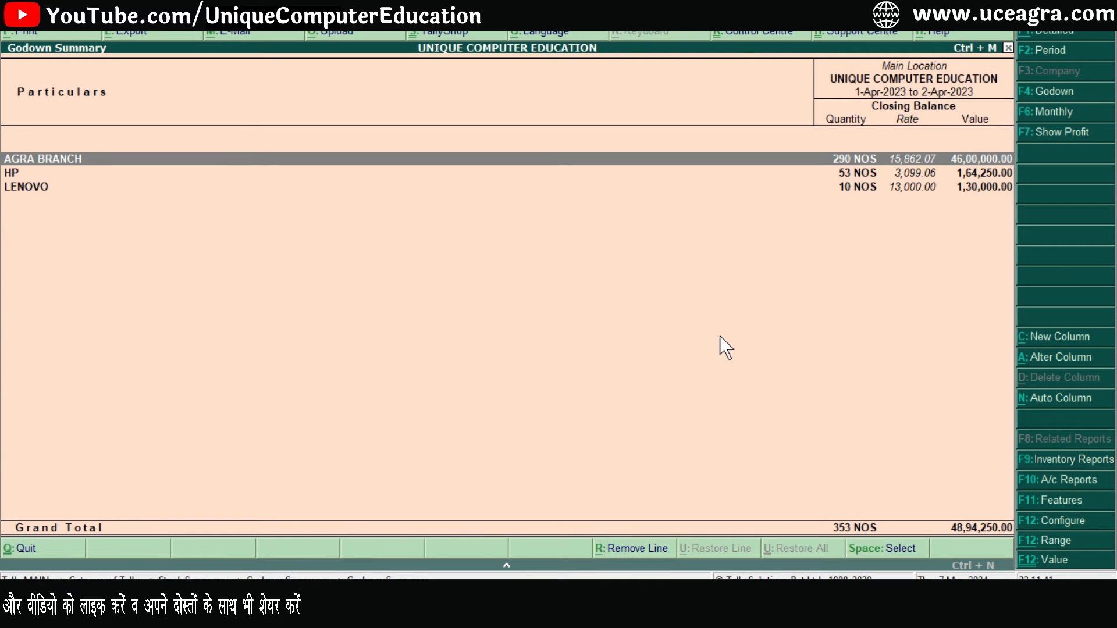
key(Return)
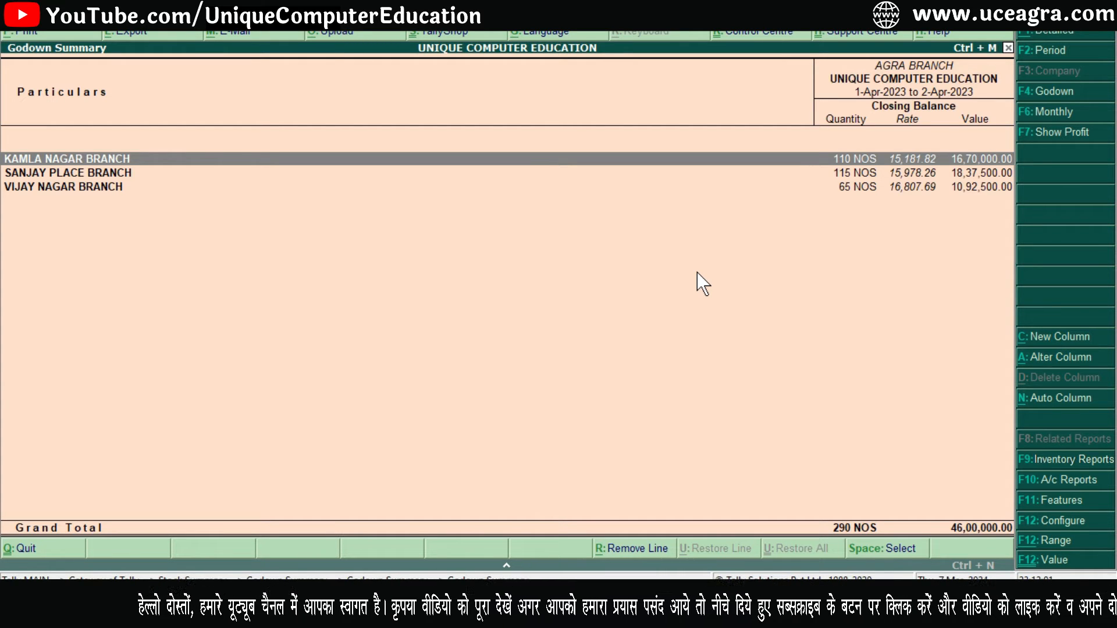
key(Return)
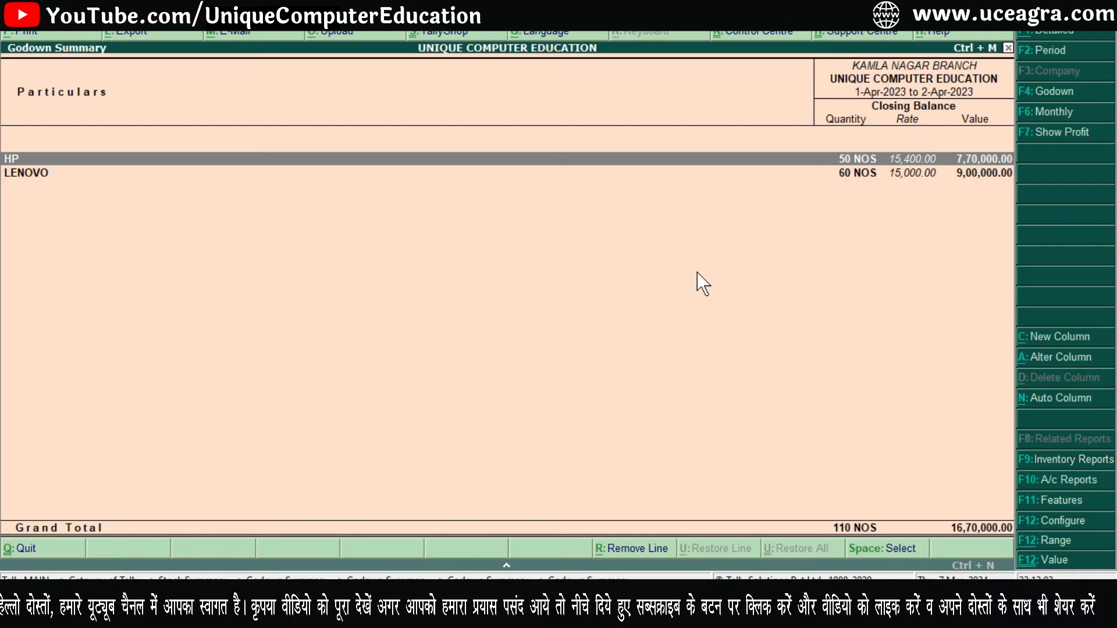
key(Down)
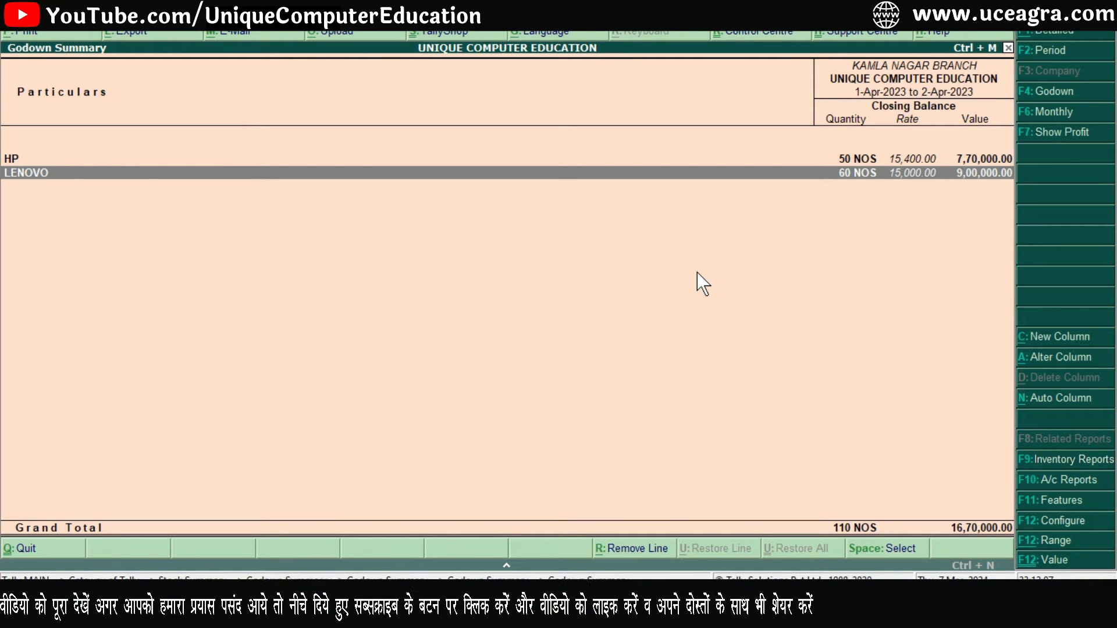
key(Return)
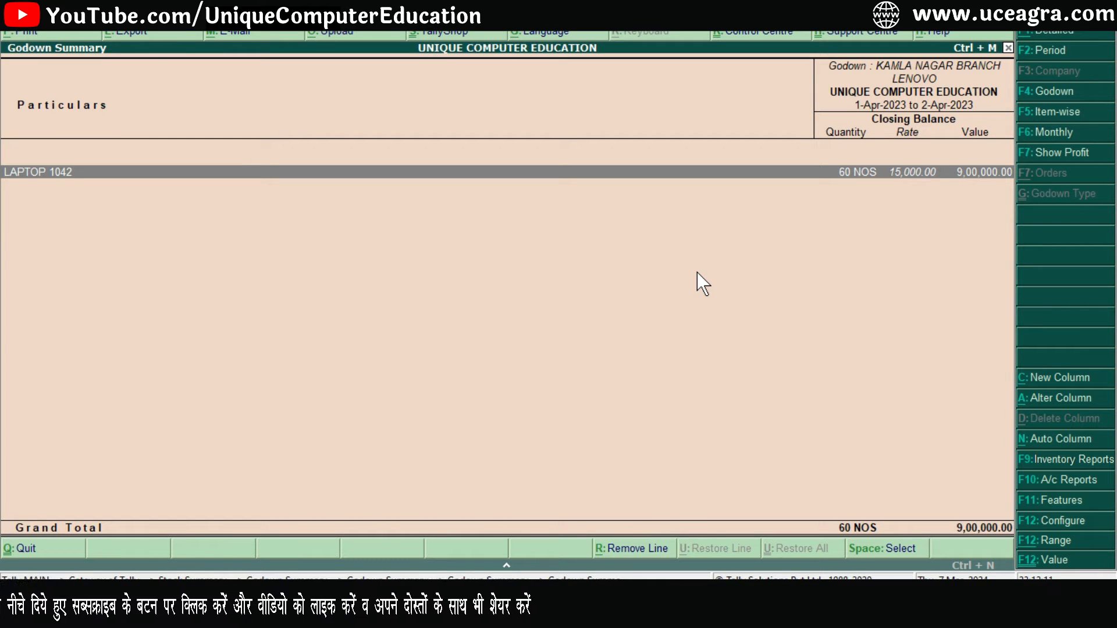
Examine the HP stock items held at KAMLA NAGAR BRANCH
key(Escape)
key(Up)
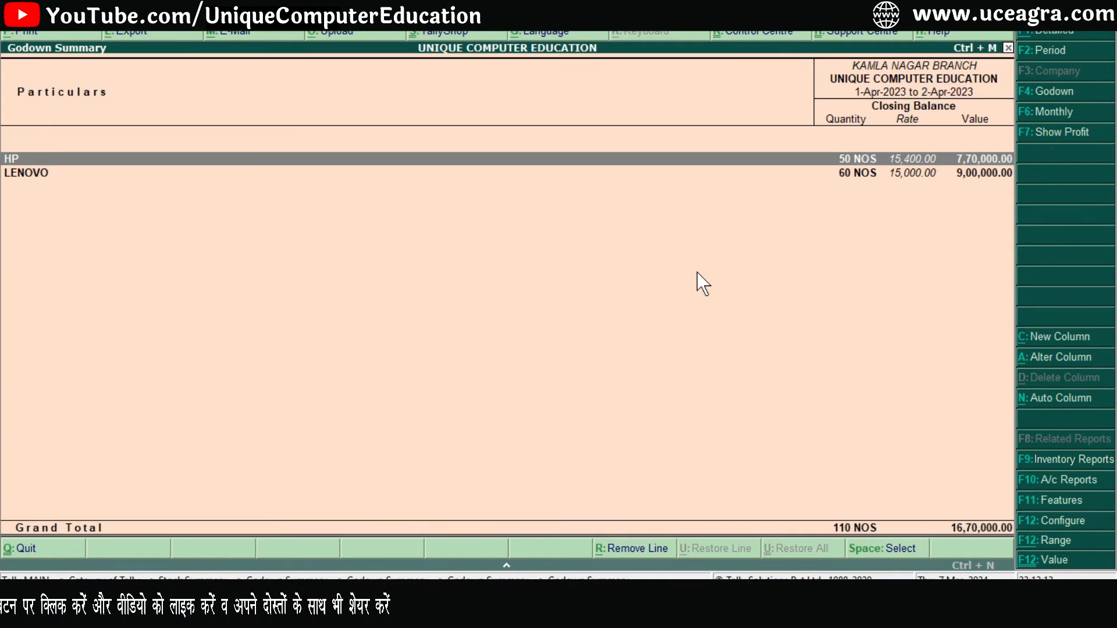
key(Return)
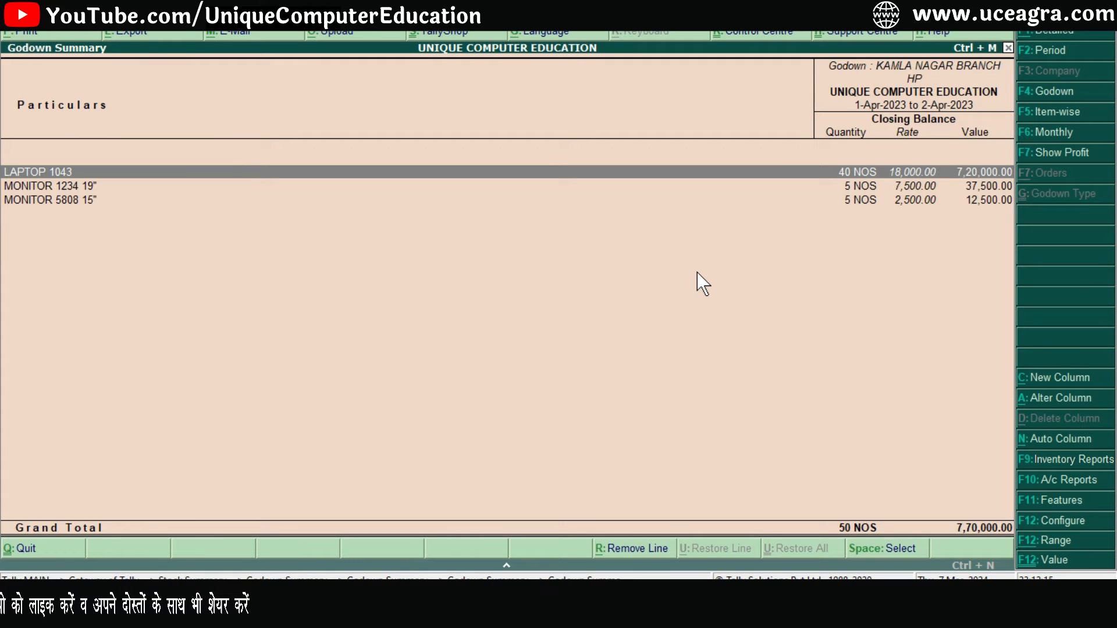
key(Down)
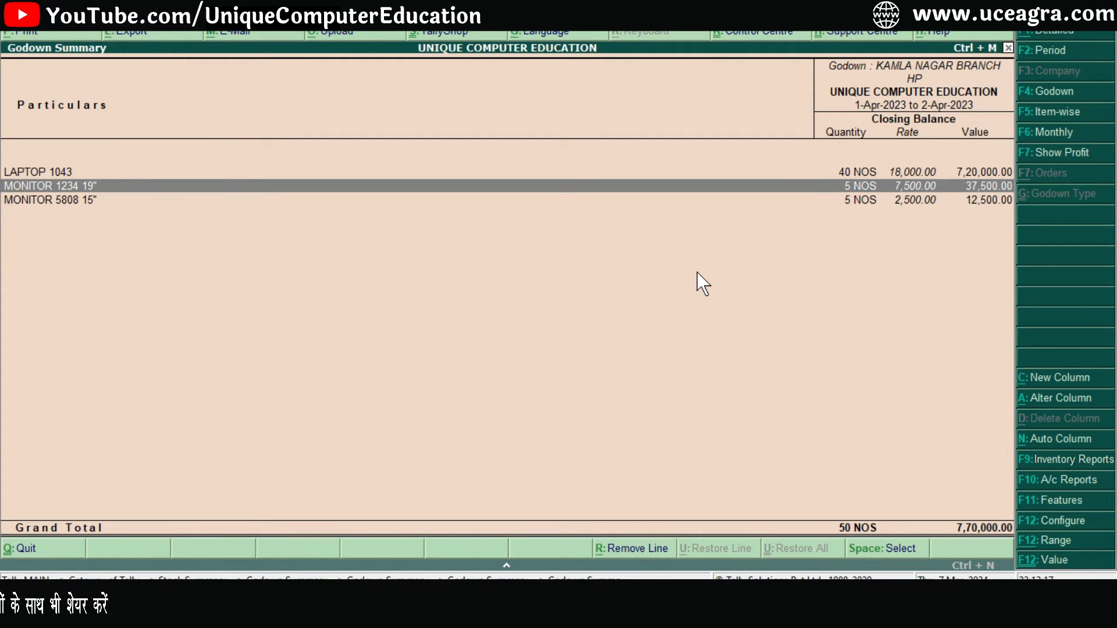
key(Escape)
key(Return)
key(Down)
key(Down)
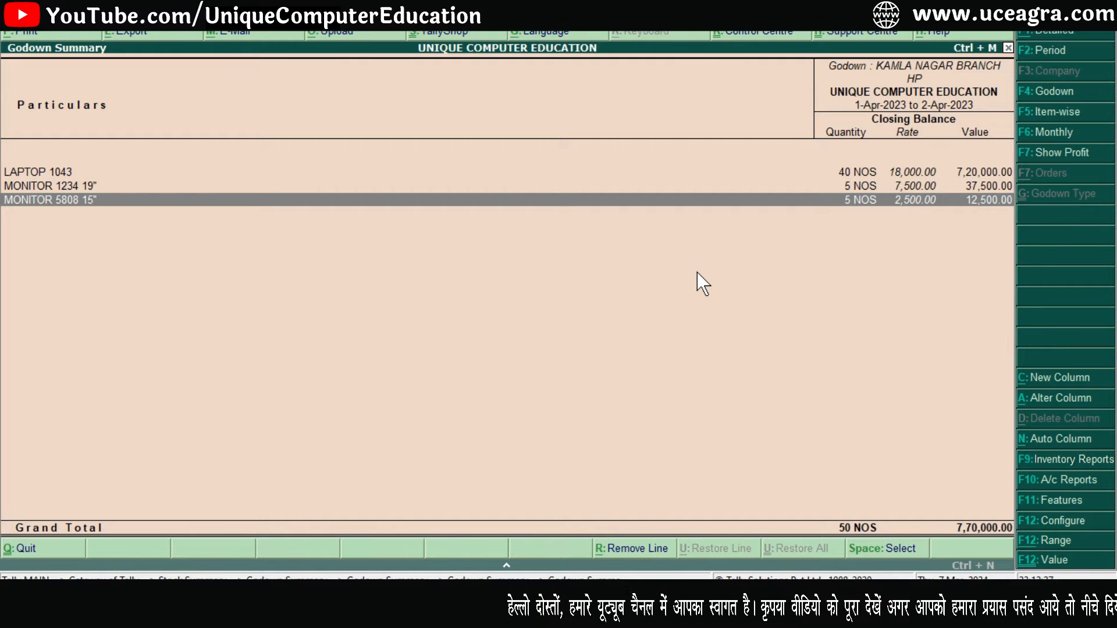
Close the godown drill-down levels and return to the Stock Summary
key(Escape)
key(Escape)
key(Escape)
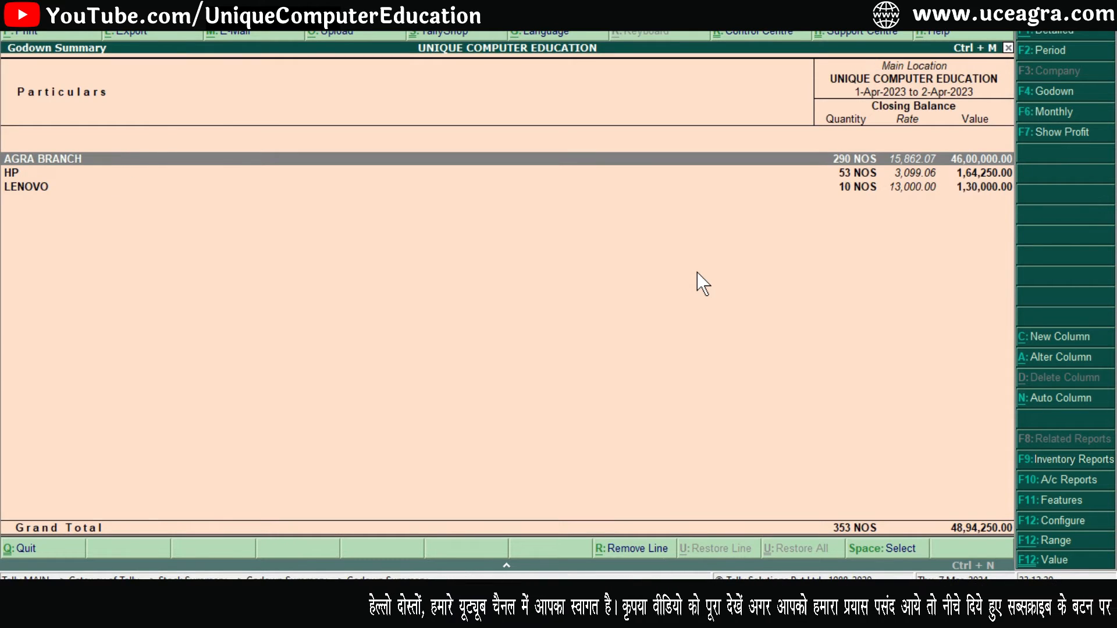
key(Escape)
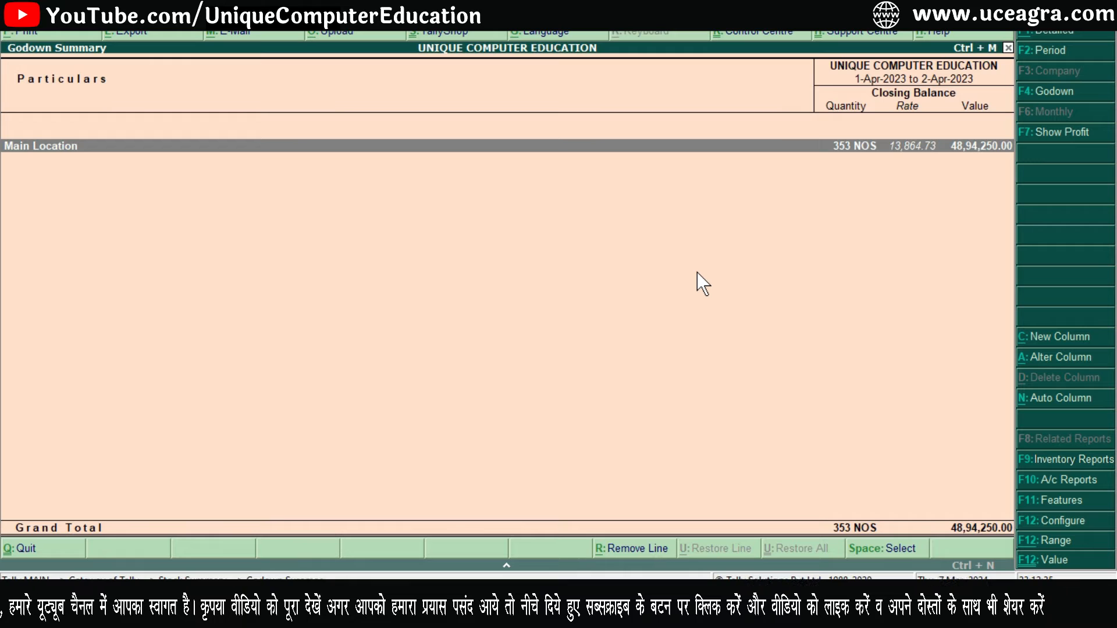
key(Escape)
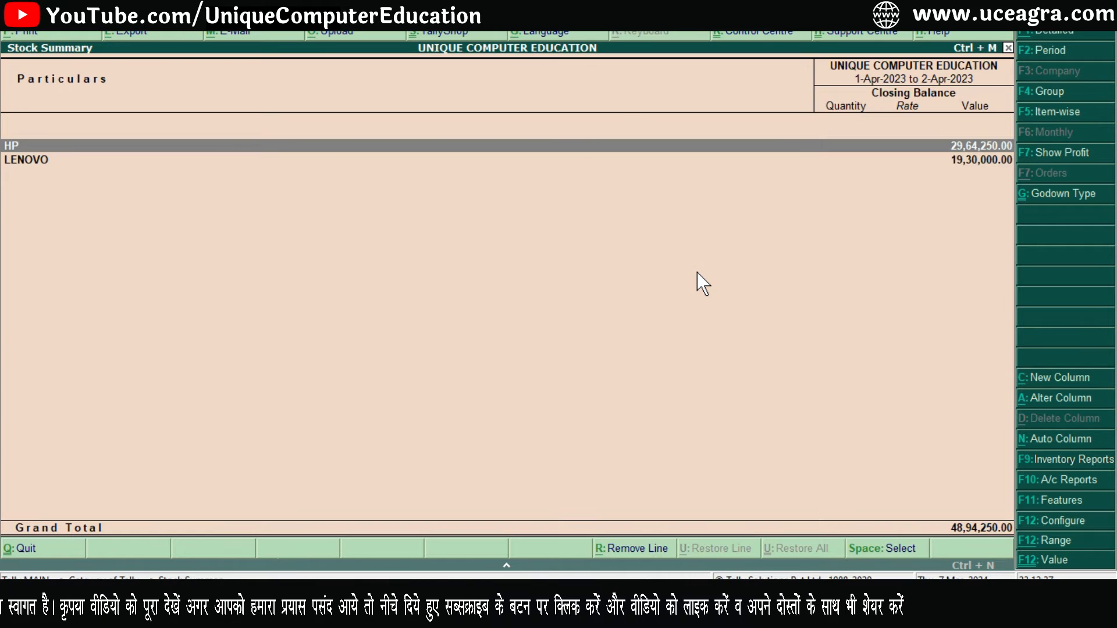
Reopen the Stock Summary, bring up its list of inventory reports, and return to the Gateway of Tally
key(Escape)
key(Return)
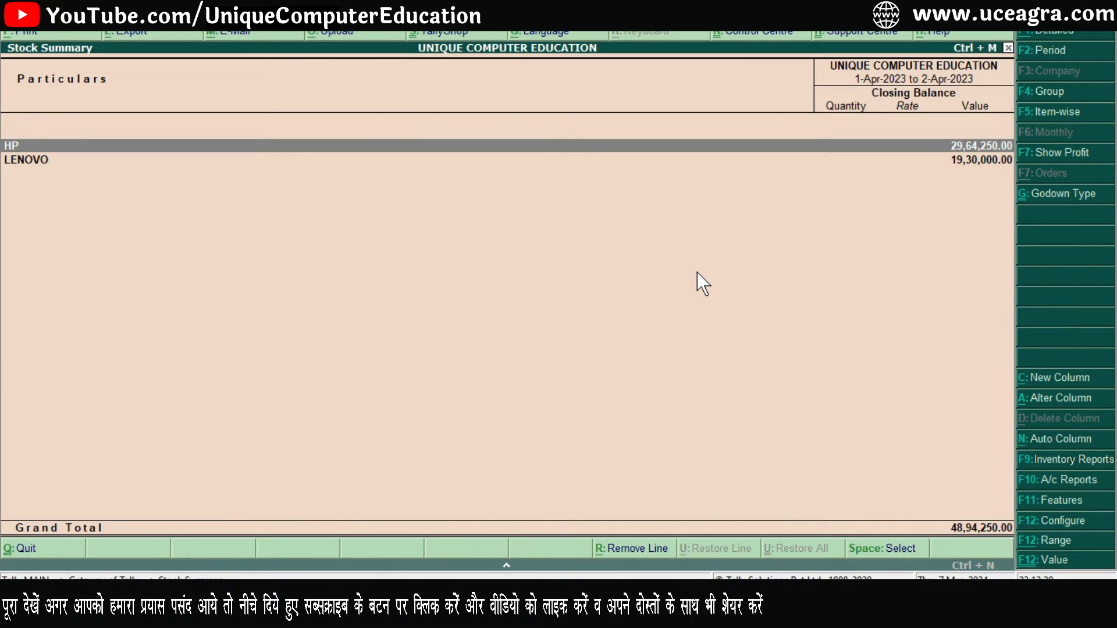
key(F9)
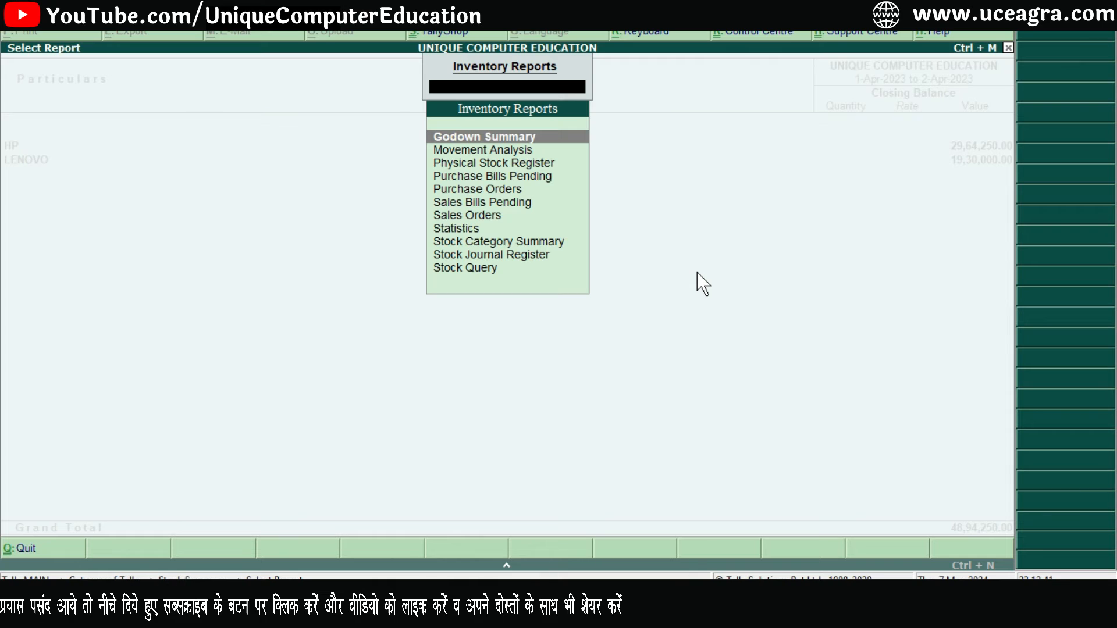
key(Escape)
key(Escape)
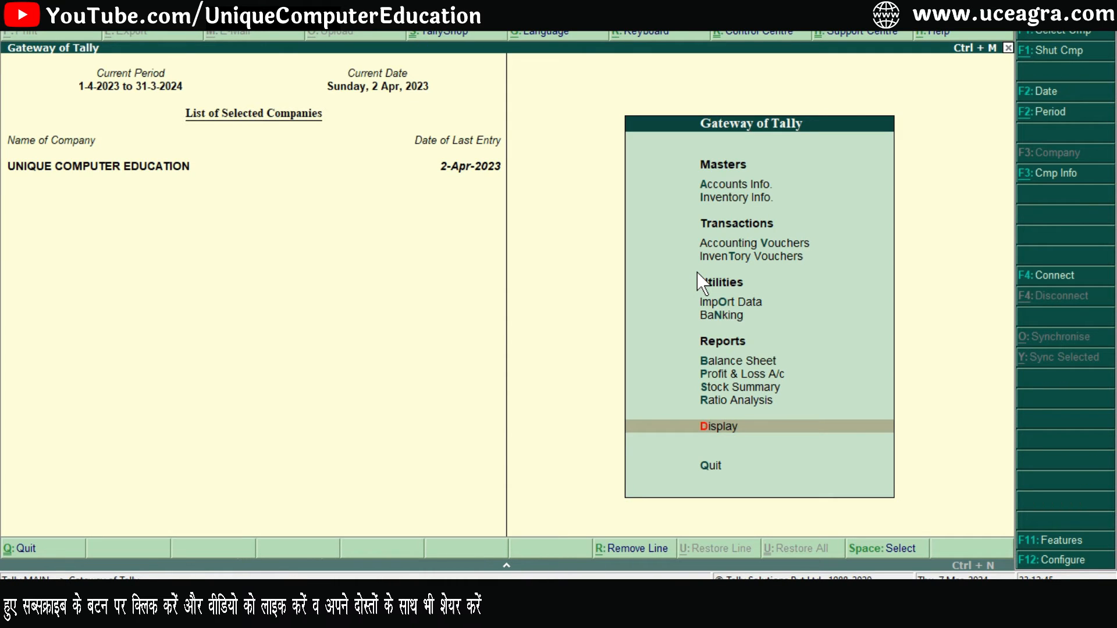
Open the list of godowns from the Statements of Inventory
key(Return)
key(Down)
key(Down)
key(Down)
key(Down)
key(Down)
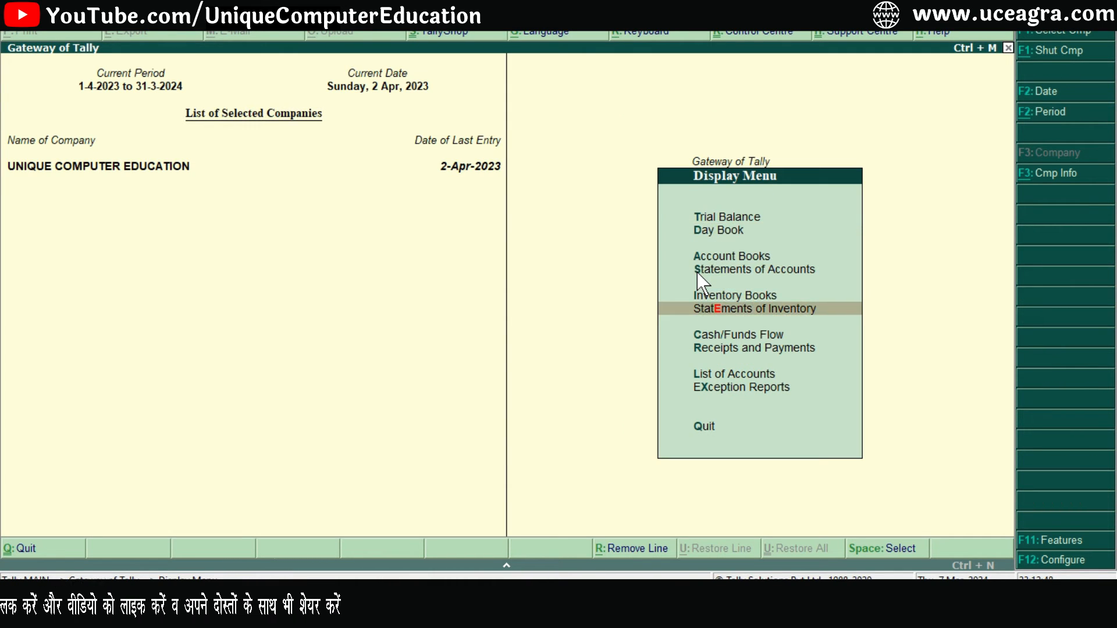
key(Return)
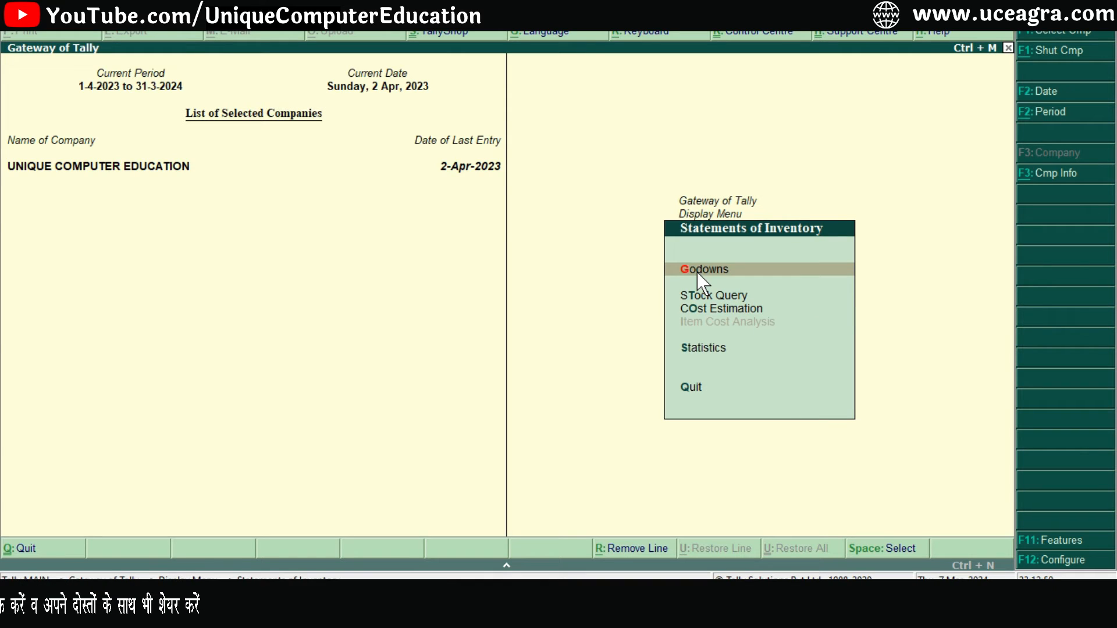
key(Return)
View the Godown Summary for several godowns in turn, ending with KAMLA NAGAR BRANCH and Main Location, and return to the Gateway of Tally
key(Down)
key(Down)
key(Up)
key(Return)
key(Escape)
key(Down)
key(Return)
key(Escape)
key(Down)
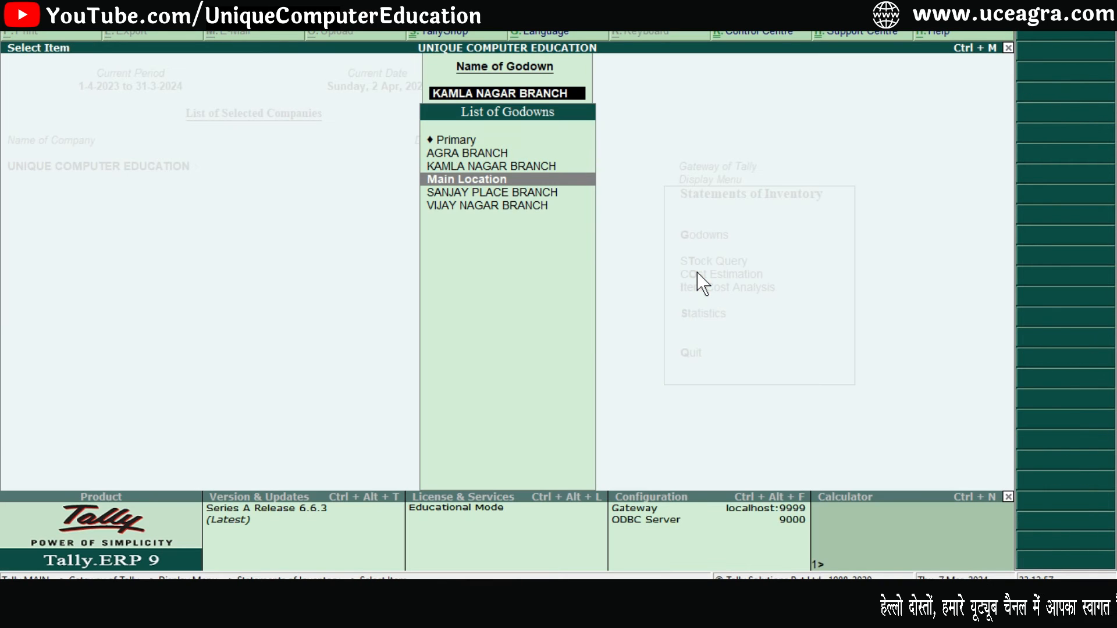
key(Return)
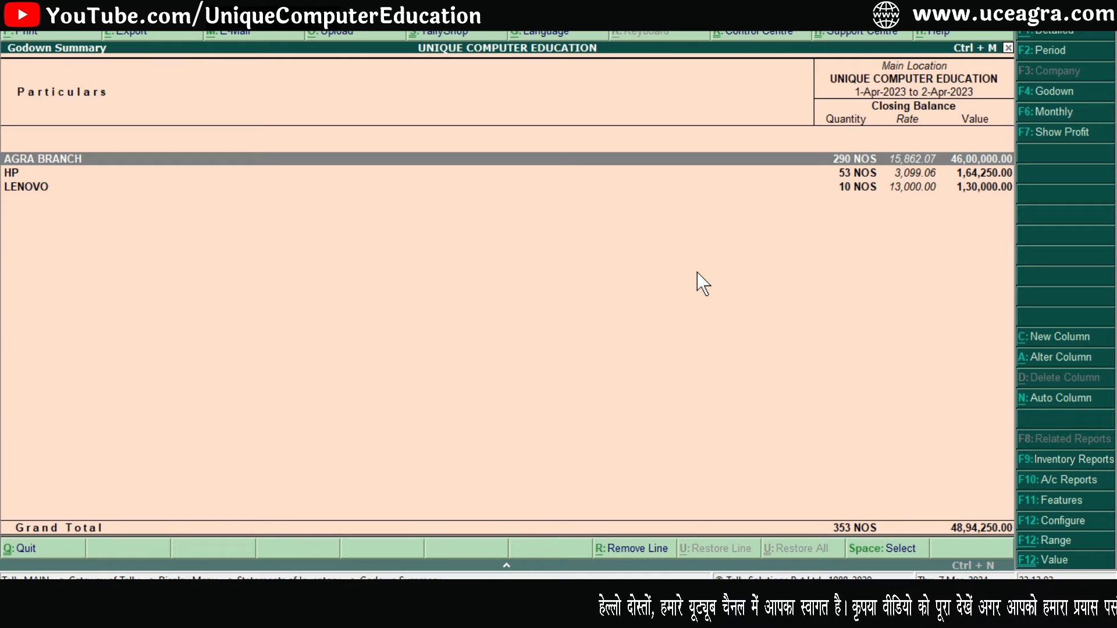
key(Escape)
key(Escape)
key(Escape)
key(Escape)
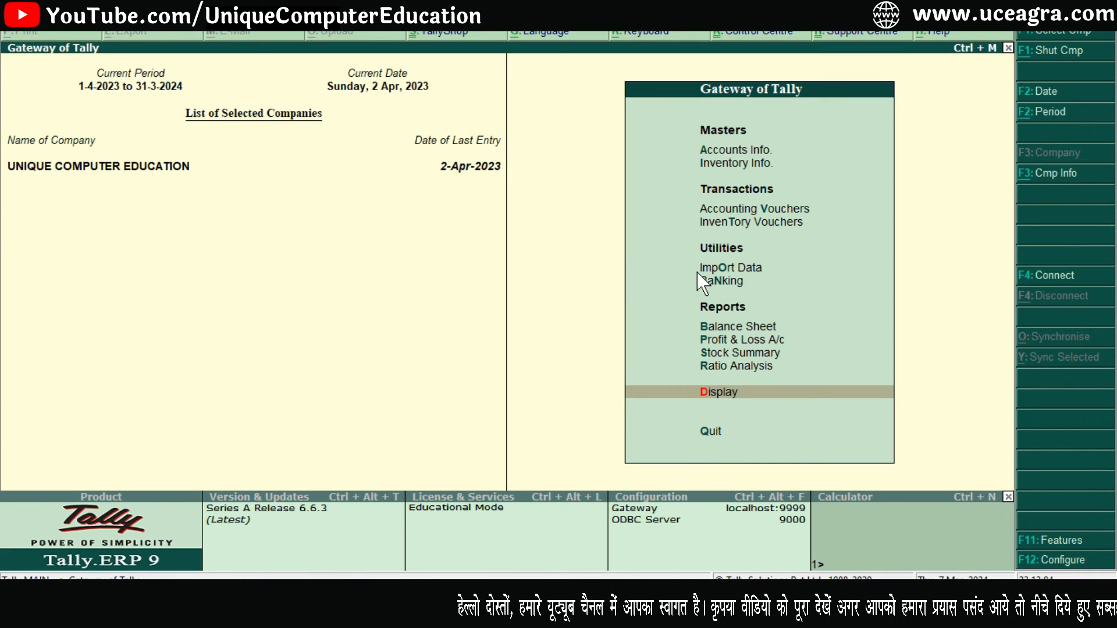
Review the Godown Summary report reached through the Stock Summary, and close both reports
key(Up)
key(Up)
key(Return)
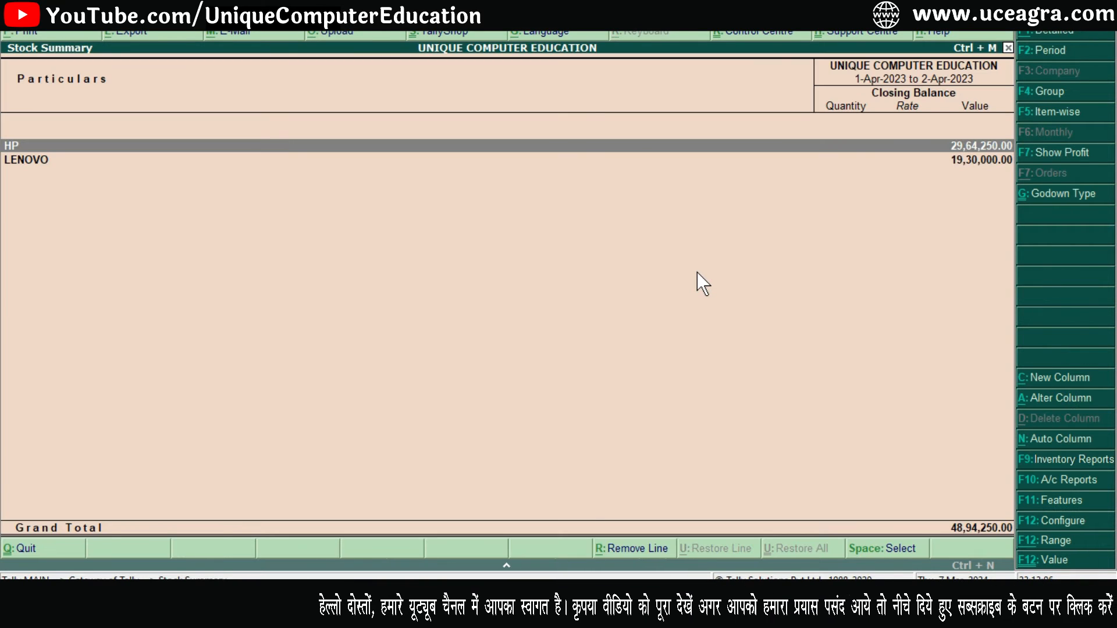
key(F9)
key(Return)
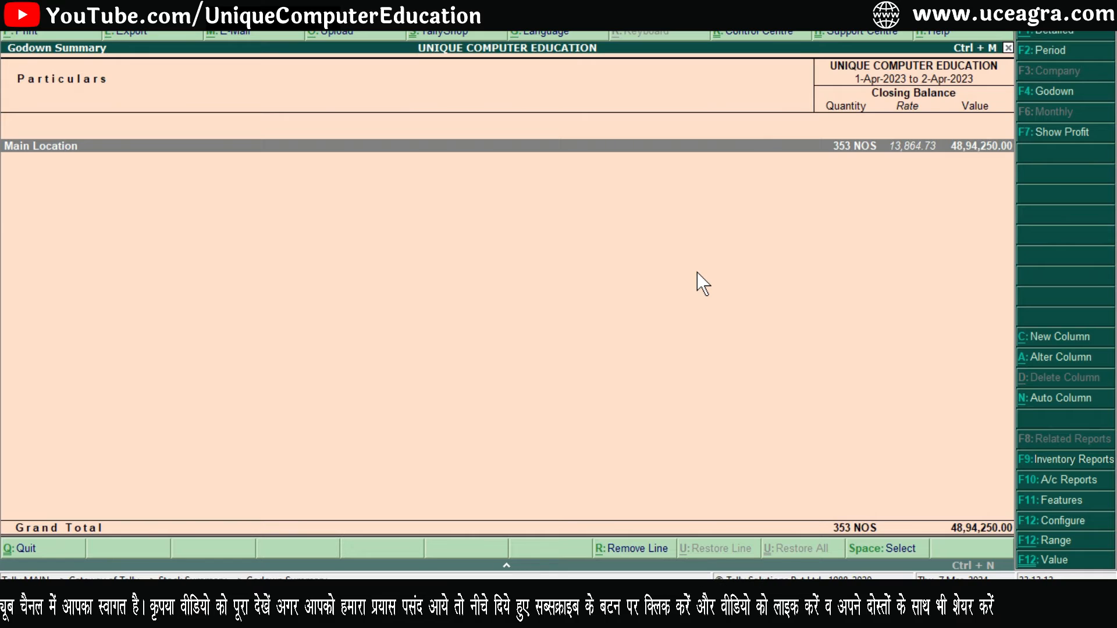
key(Escape)
key(Escape)
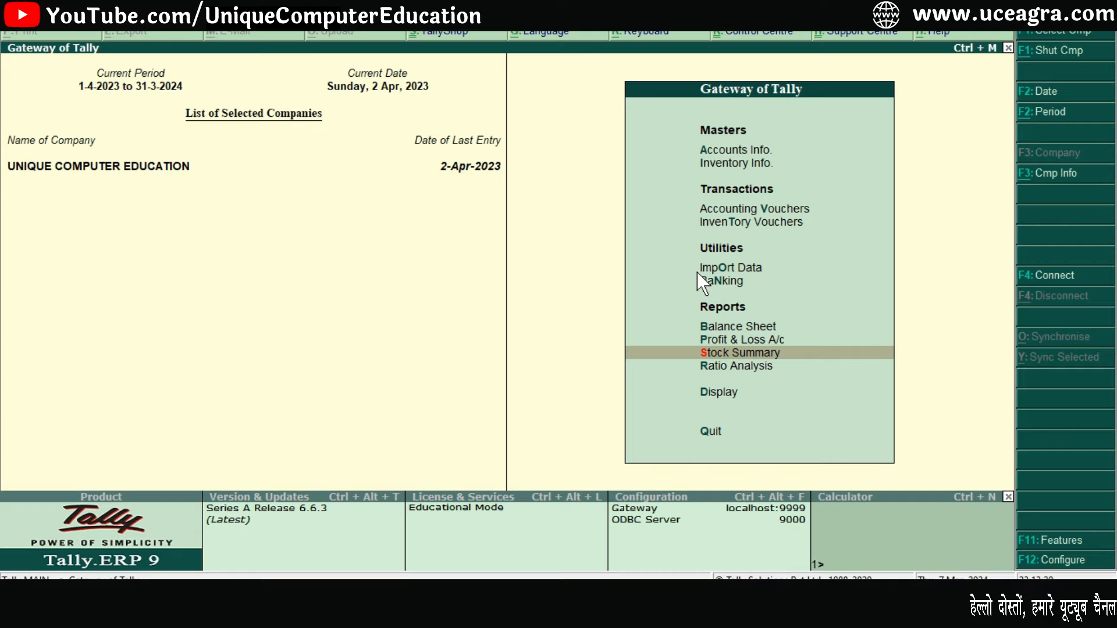
Open Accounting Vouchers and switch the new entry to a Sales voucher
key(Up)
key(Up)
key(Up)
key(Up)
key(Up)
key(Up)
key(Up)
key(Down)
key(Return)
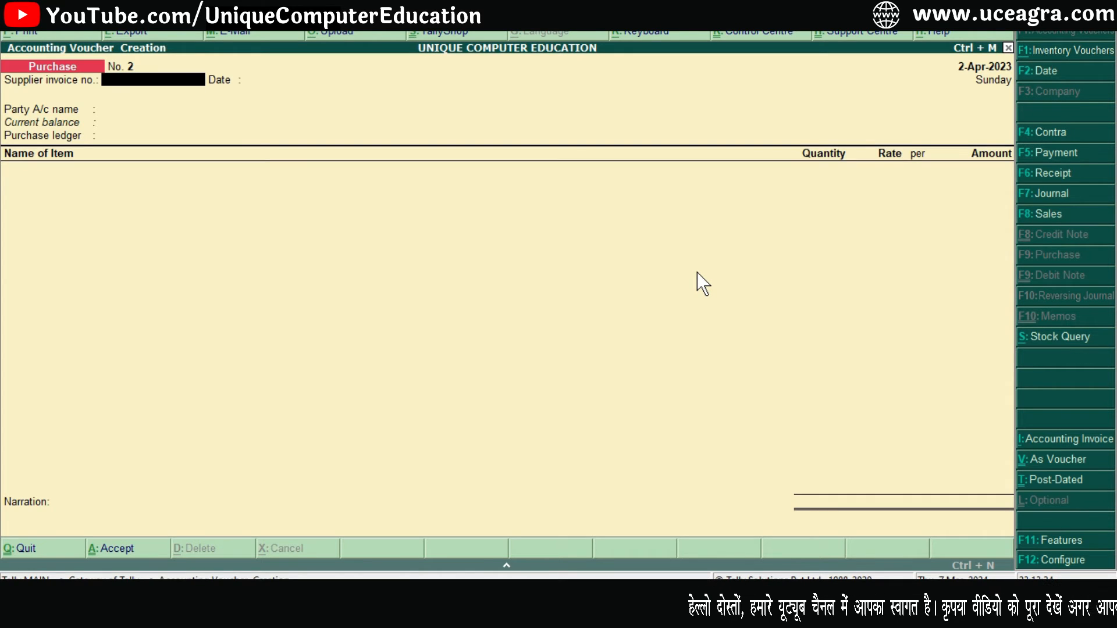
key(F8)
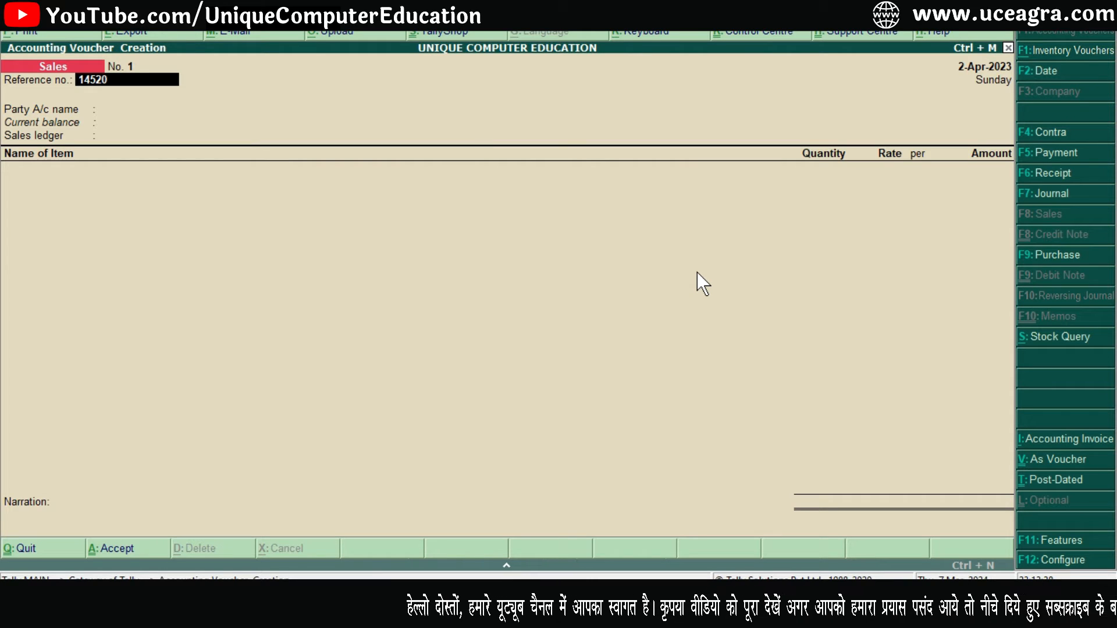
Fill in the sales voucher header with reference number 14520, party TANEJA TRADERS with its default party details, and the SALES ledger
key(Return)
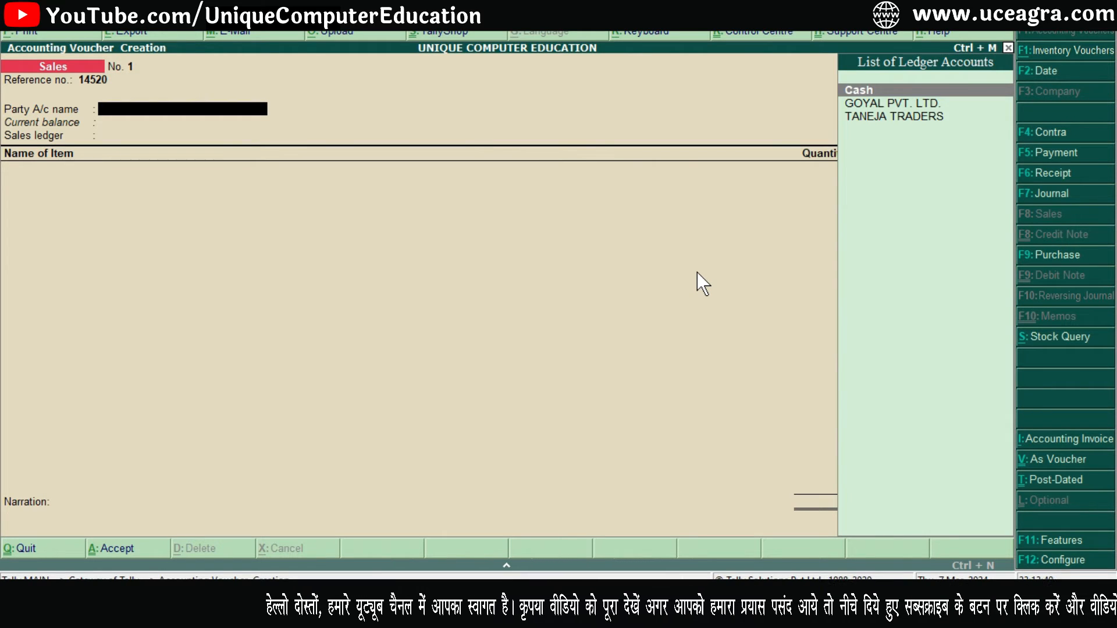
key(Down)
key(Down)
key(Return)
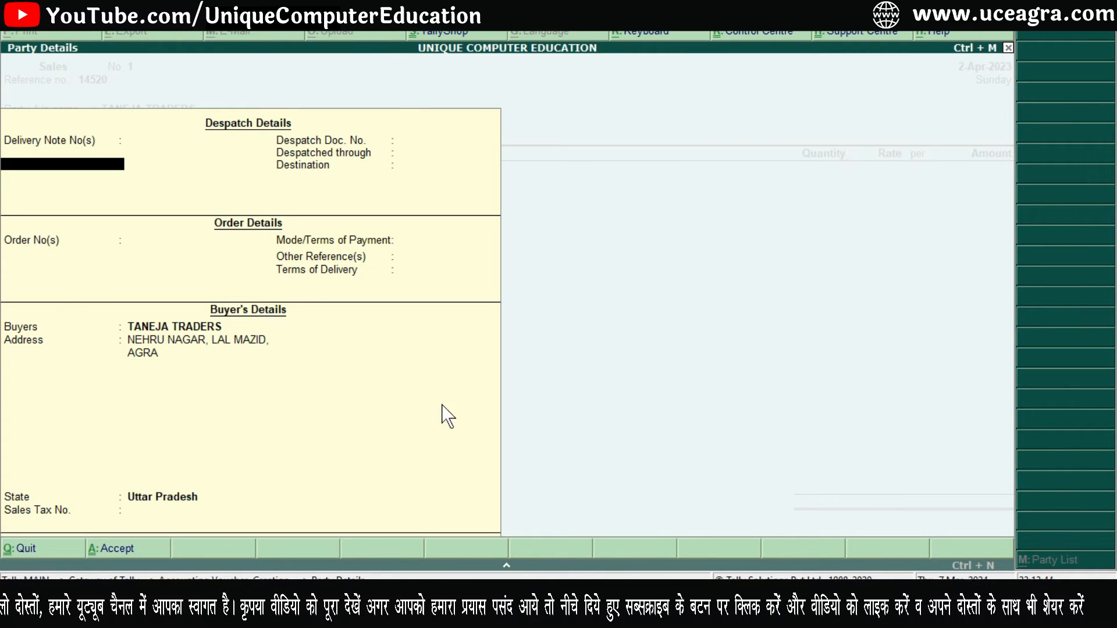
key(ctrl+a)
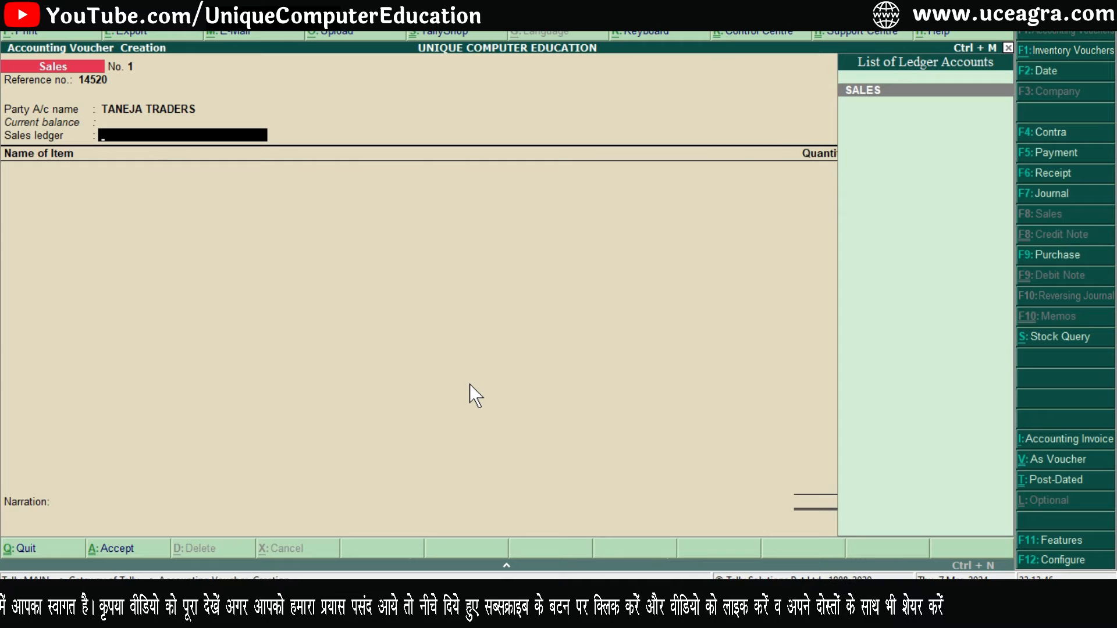
key(Return)
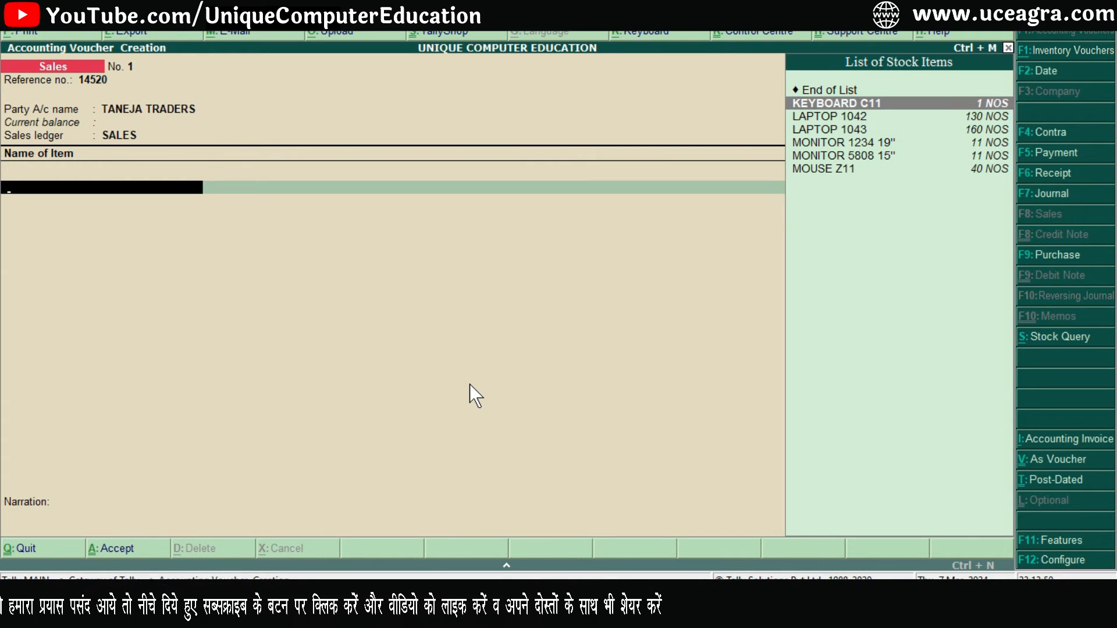
Add KEYBOARD C11 to the invoice, allocating 1 NOS from Main Location at a rate of 25,000
key(Return)
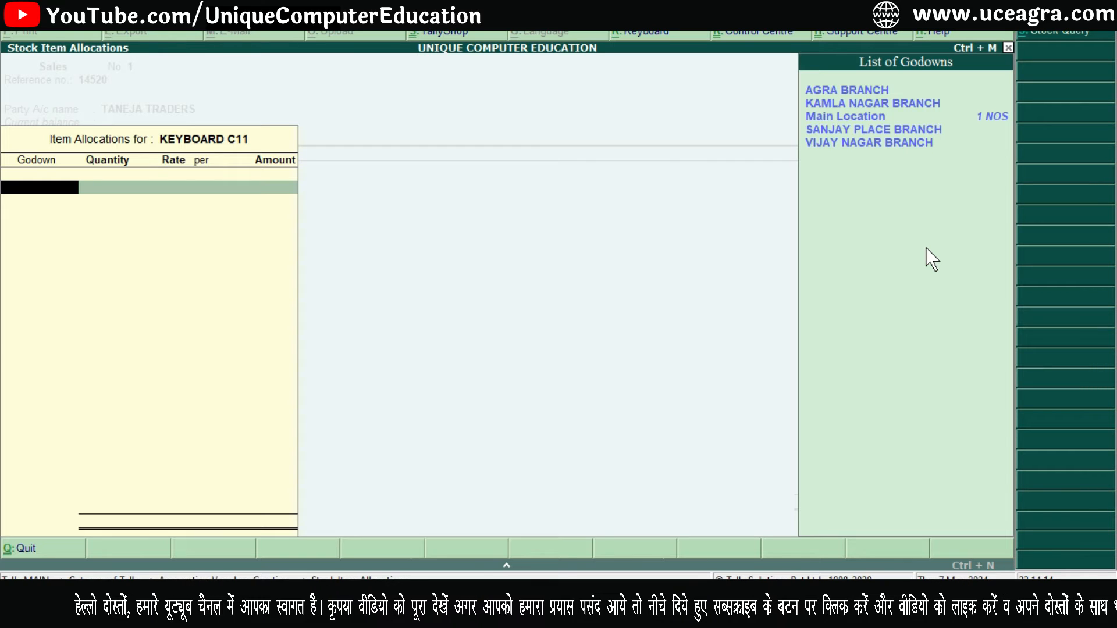
key(Down)
key(Down)
key(Return)
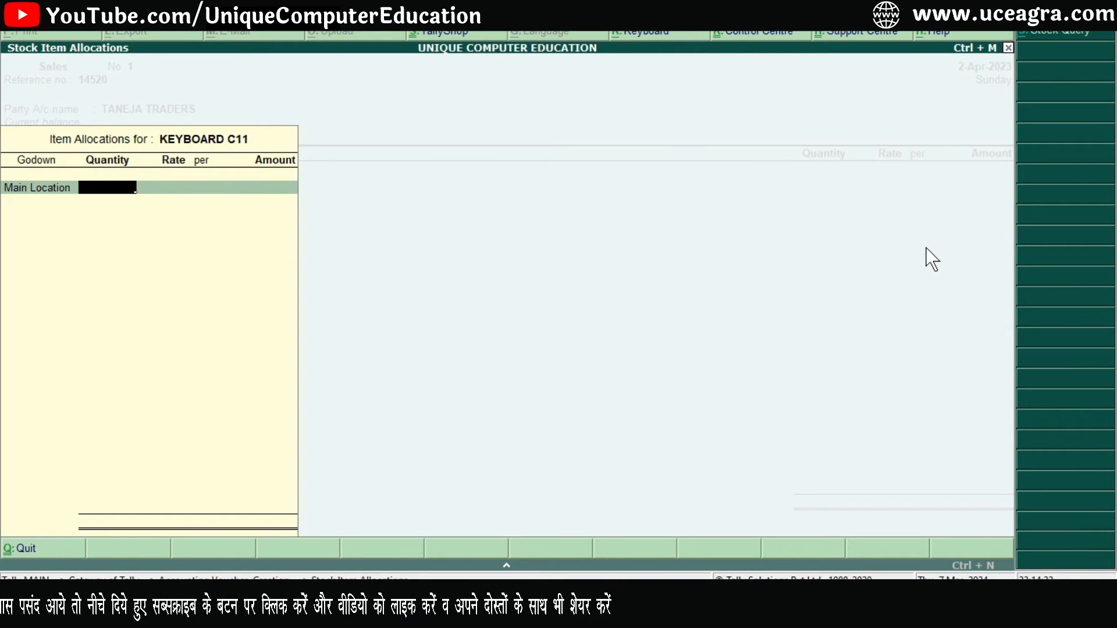
text(1)
key(Return)
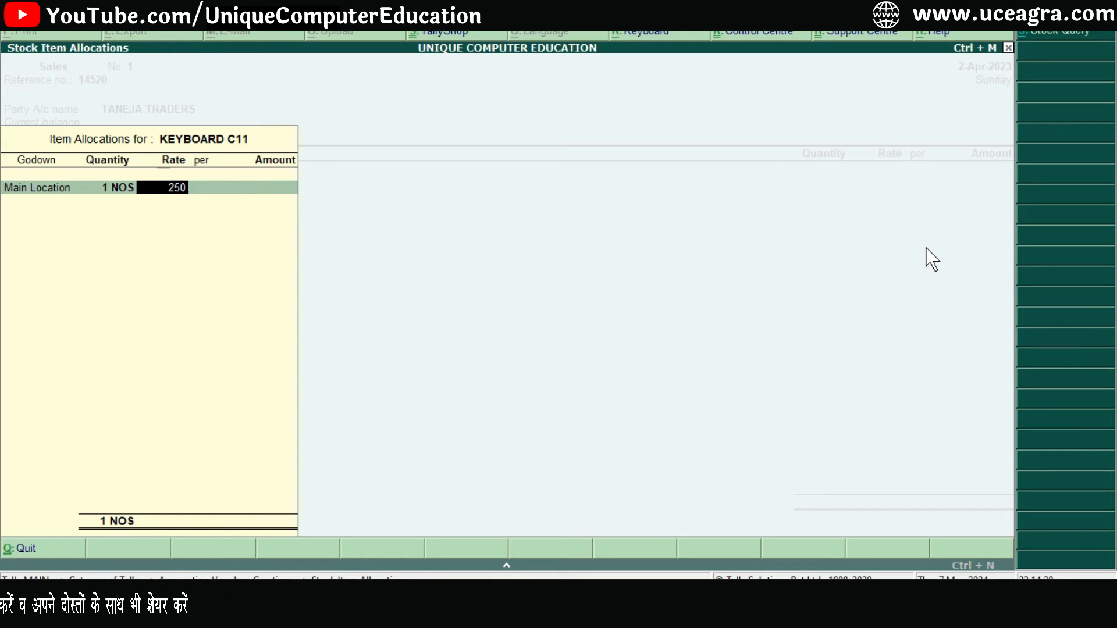
key(Return)
key(Return)
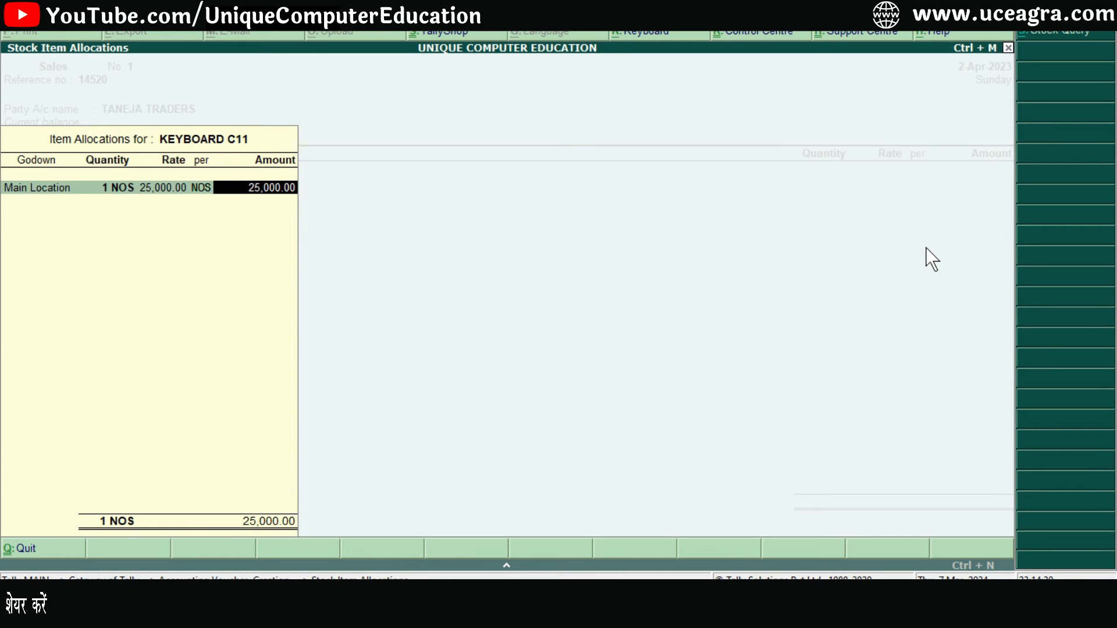
key(Return)
key(Return)
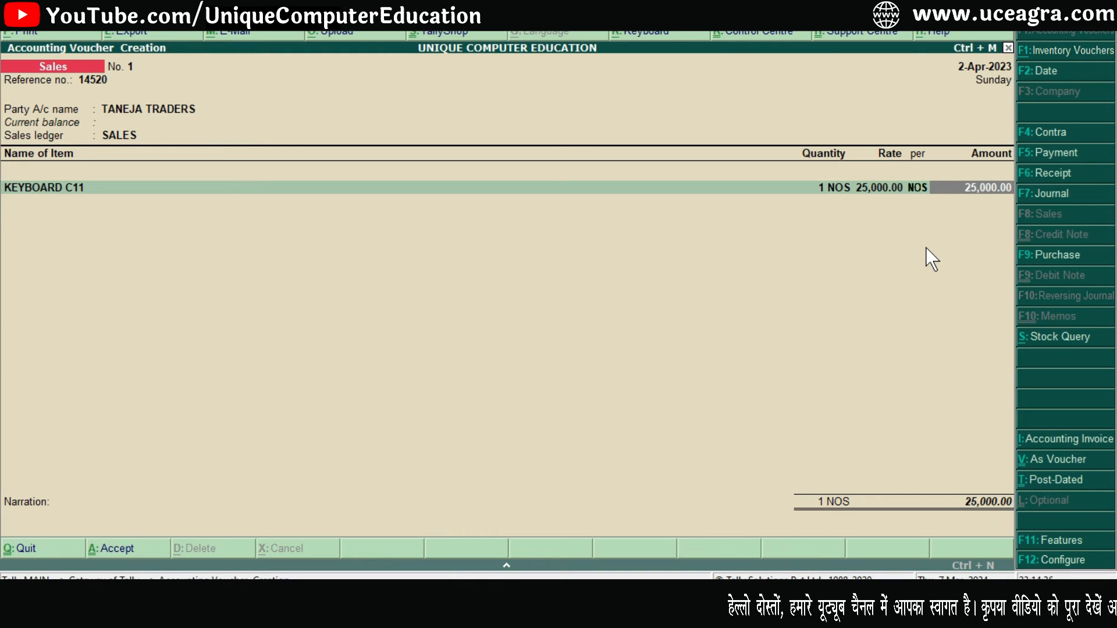
key(Return)
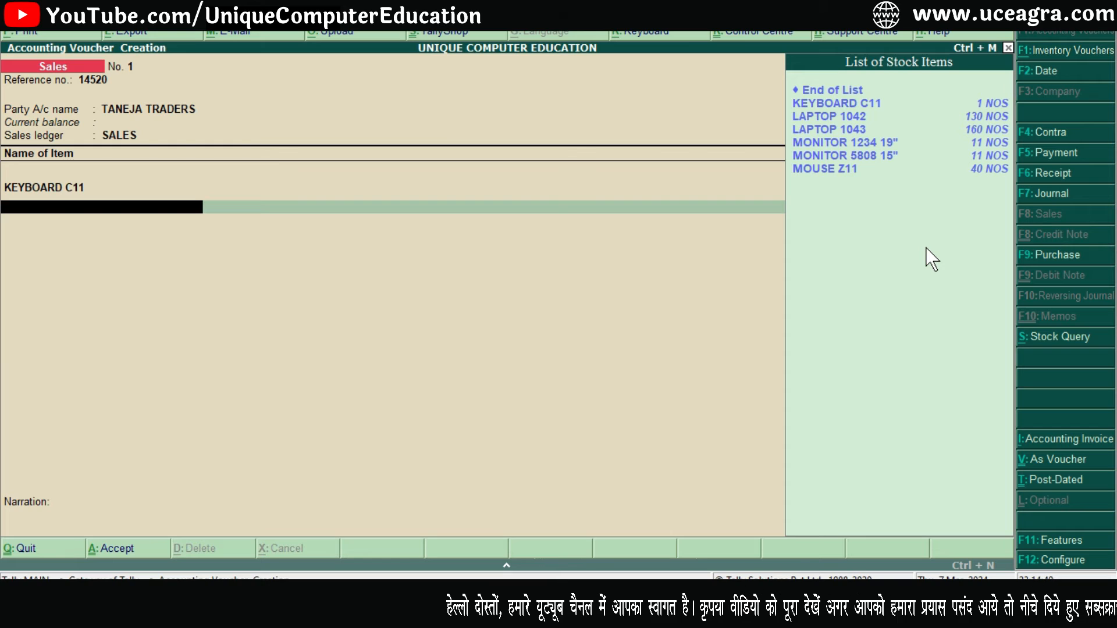
Add MONITOR 1234 19" to the invoice, allocating 1 NOS from KAMLA NAGAR BRANCH at a rate of 25,000
key(Down)
key(Down)
key(Down)
key(Down)
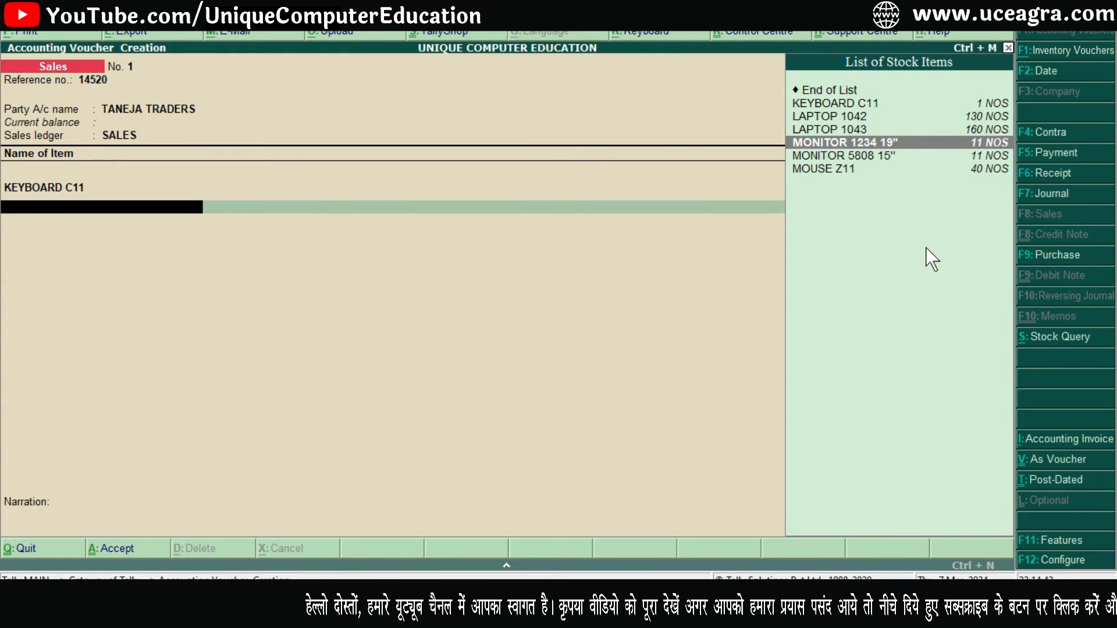
key(Return)
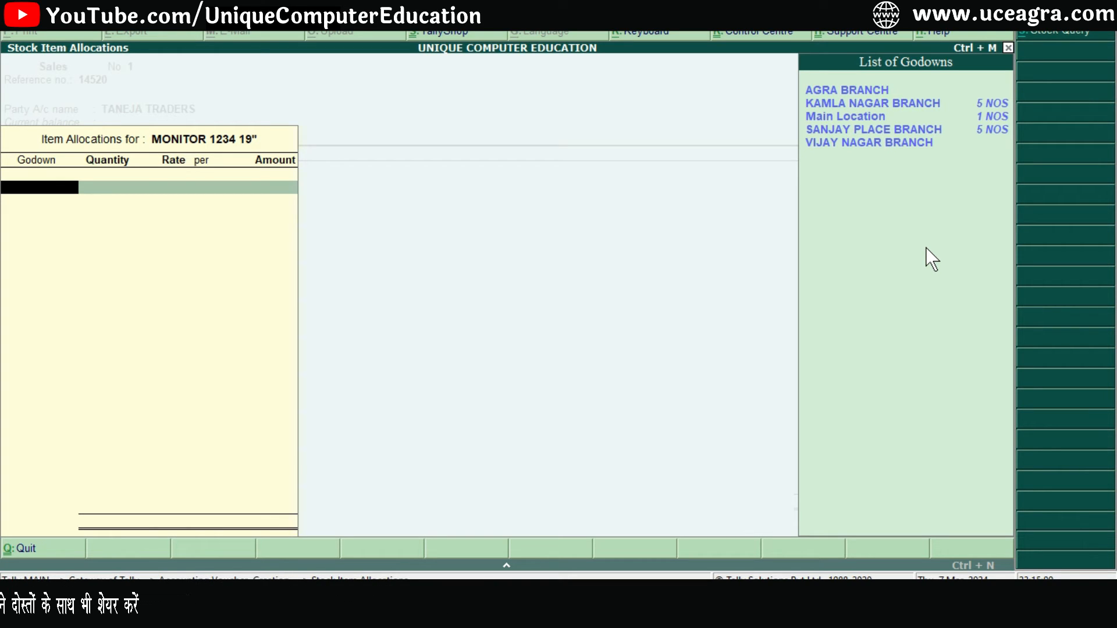
key(Down)
key(Down)
key(Return)
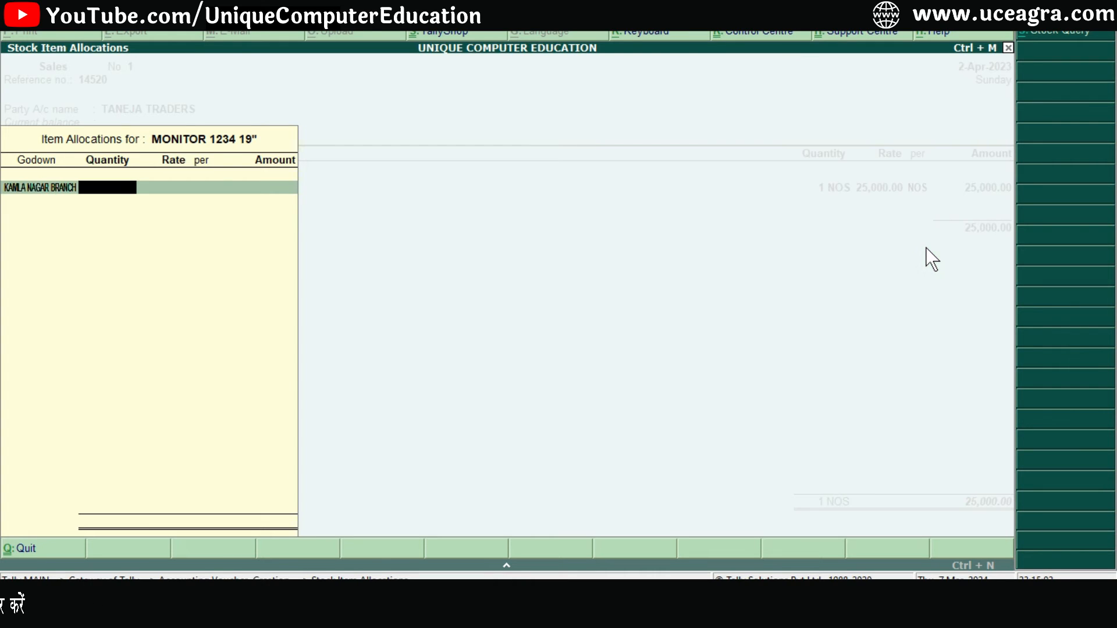
text(1)
key(Return)
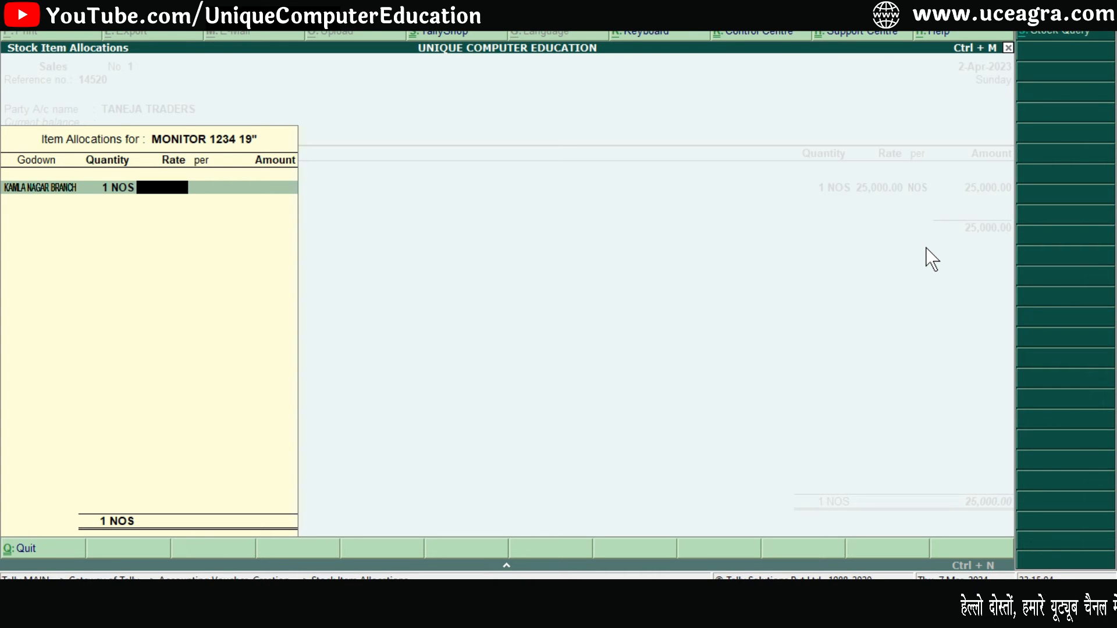
text(25000)
key(Return)
key(Return)
key(Return)
Allocate another 1 NOS of MONITOR 1234 19" from SANJAY PLACE BRANCH at 25,000 and complete the item's allocation
key(Down)
key(Down)
key(Down)
key(Down)
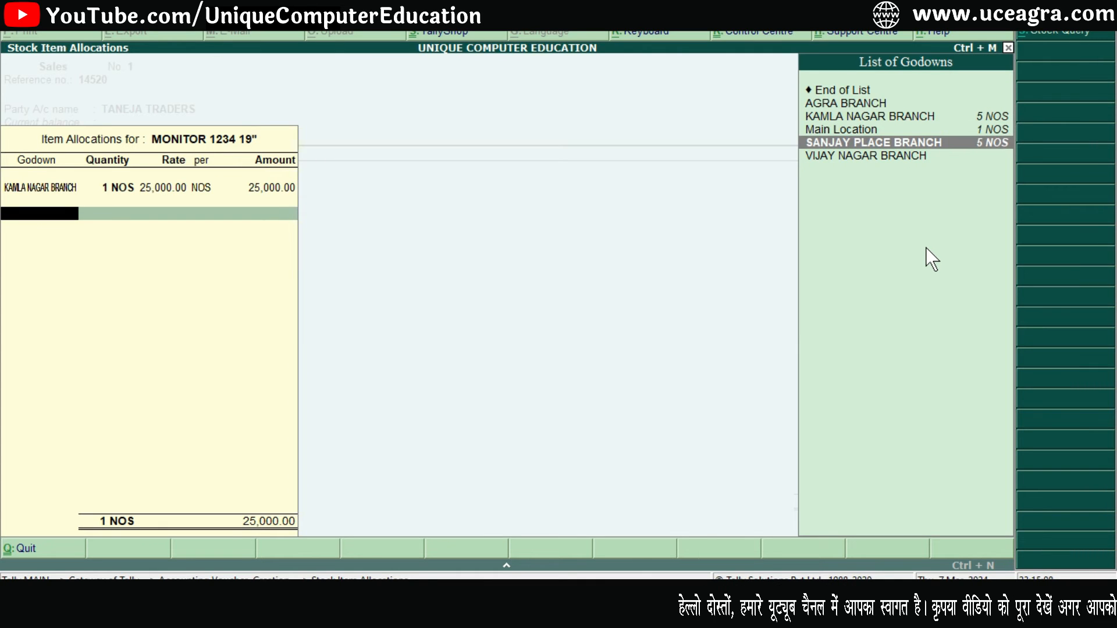
key(Return)
text(1)
key(Return)
key(Return)
key(Return)
key(Return)
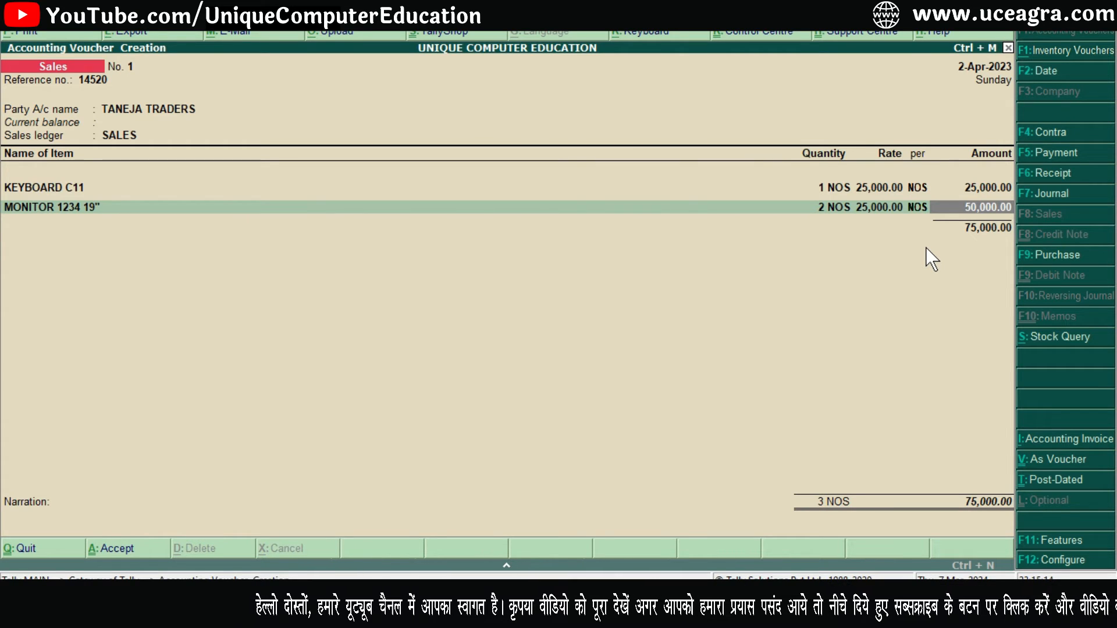
key(Return)
End the item list, enter the narration "BEING GOODS SOLD TO TANEJA TRADER", save the sales voucher, and leave voucher entry
key(Return)
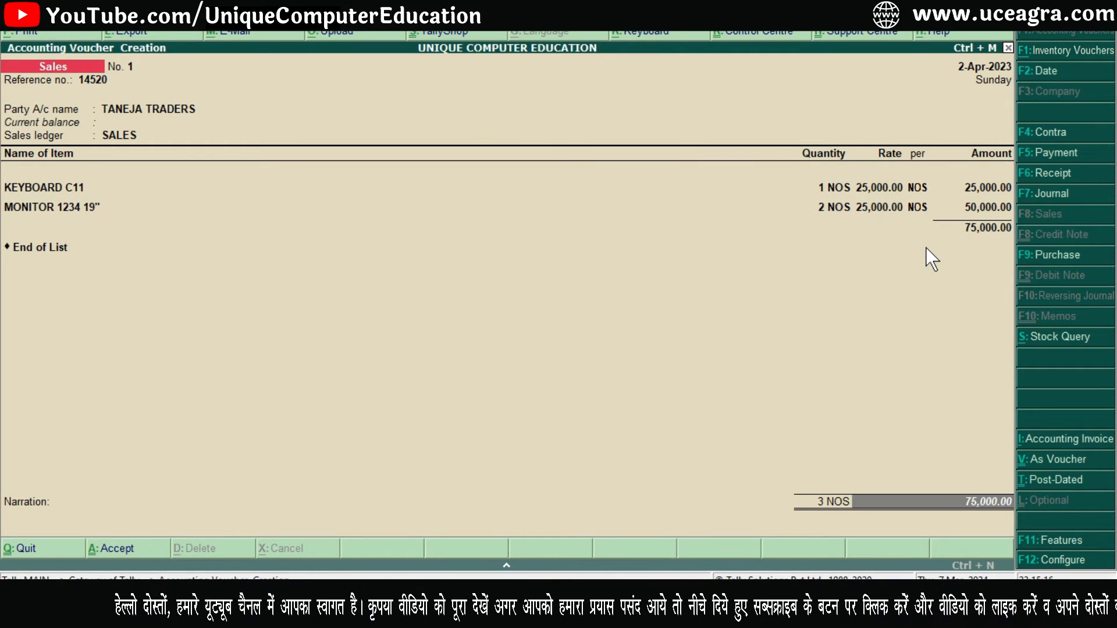
text(BEING)
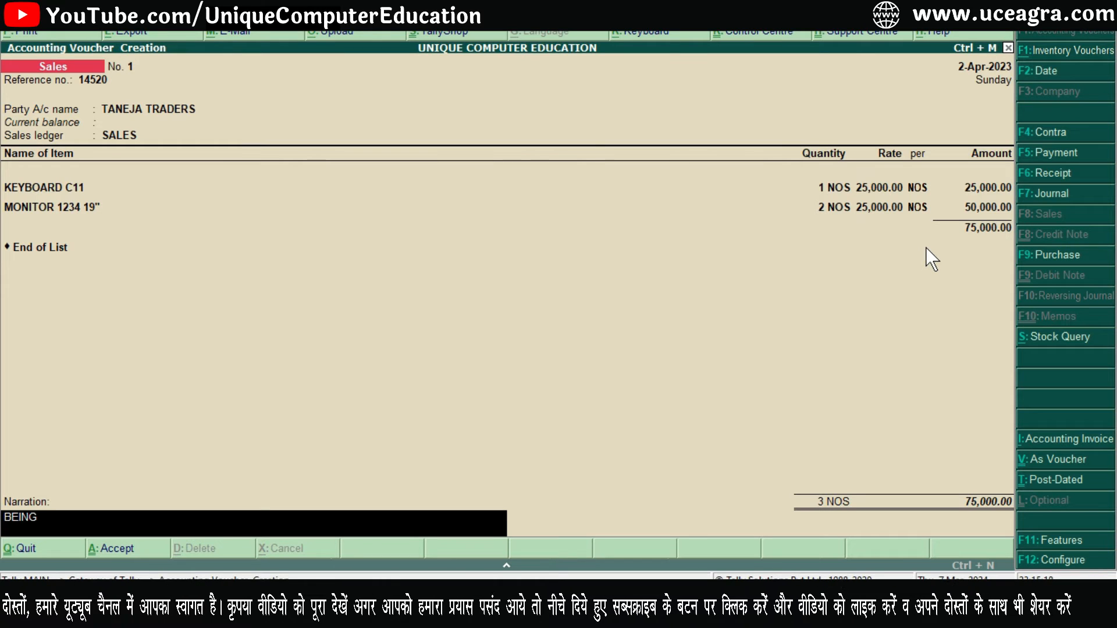
text( LA)
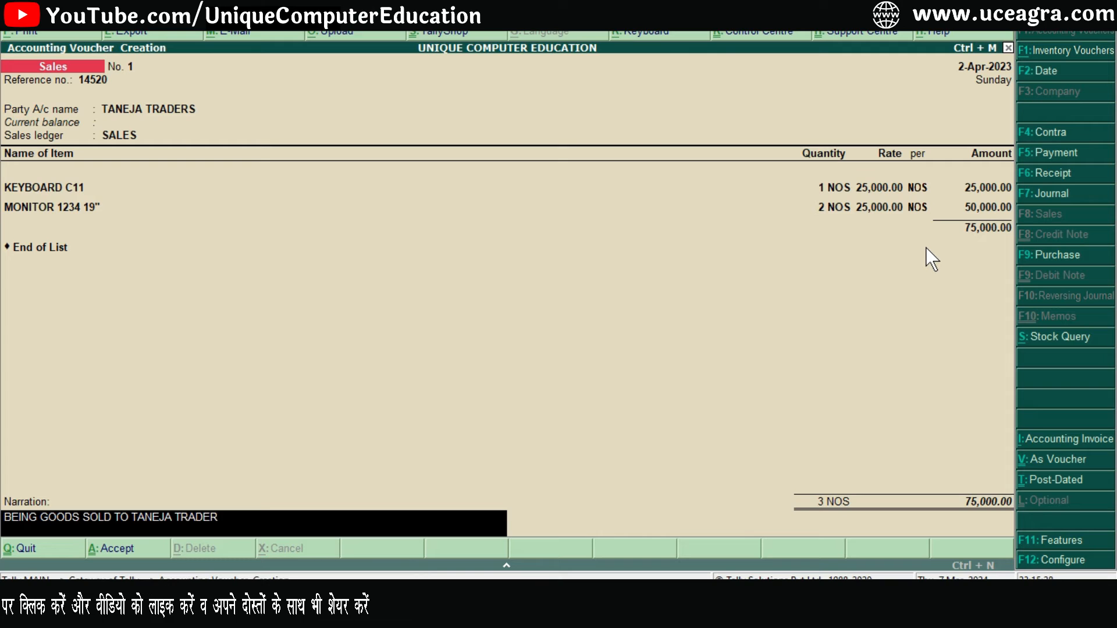
key(Return)
key(Return)
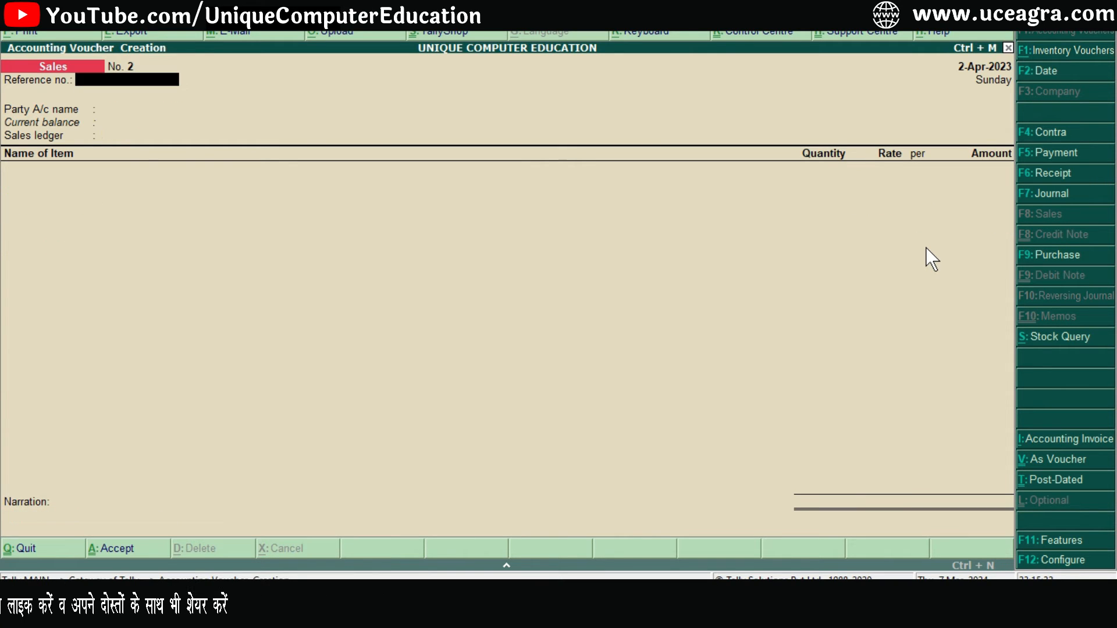
key(Escape)
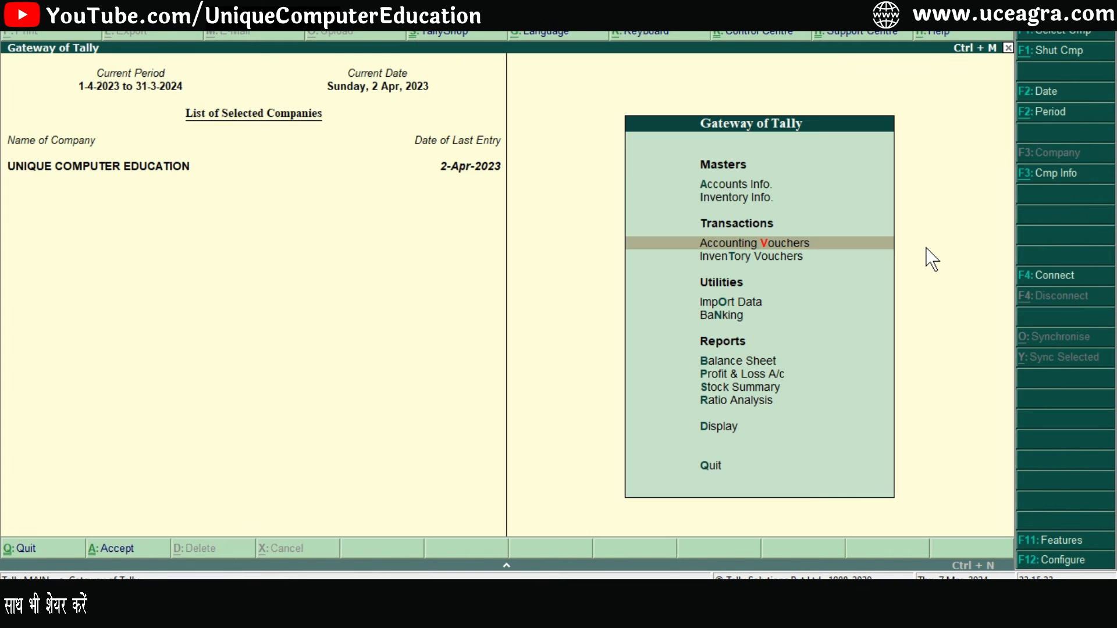
Open the Sales Register from the account books to review the monthly sales
key(d)
key(a)
key(s)
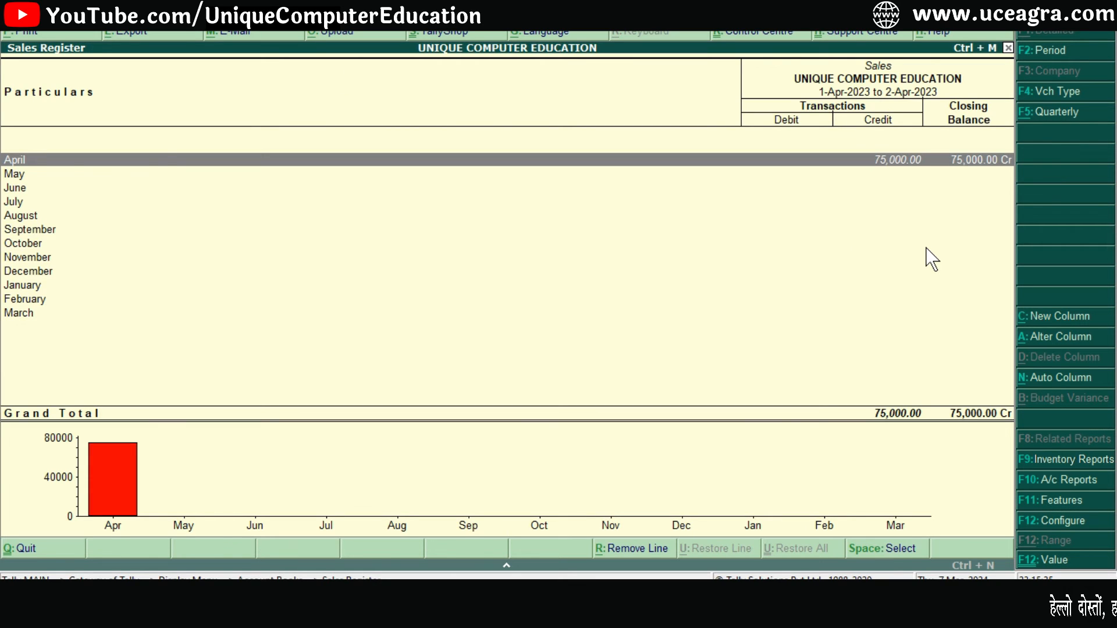
Open April's TANEJA TRADERS sales voucher from the register, examine its printed invoice preview, and return to the Gateway of Tally
key(Return)
key(Return)
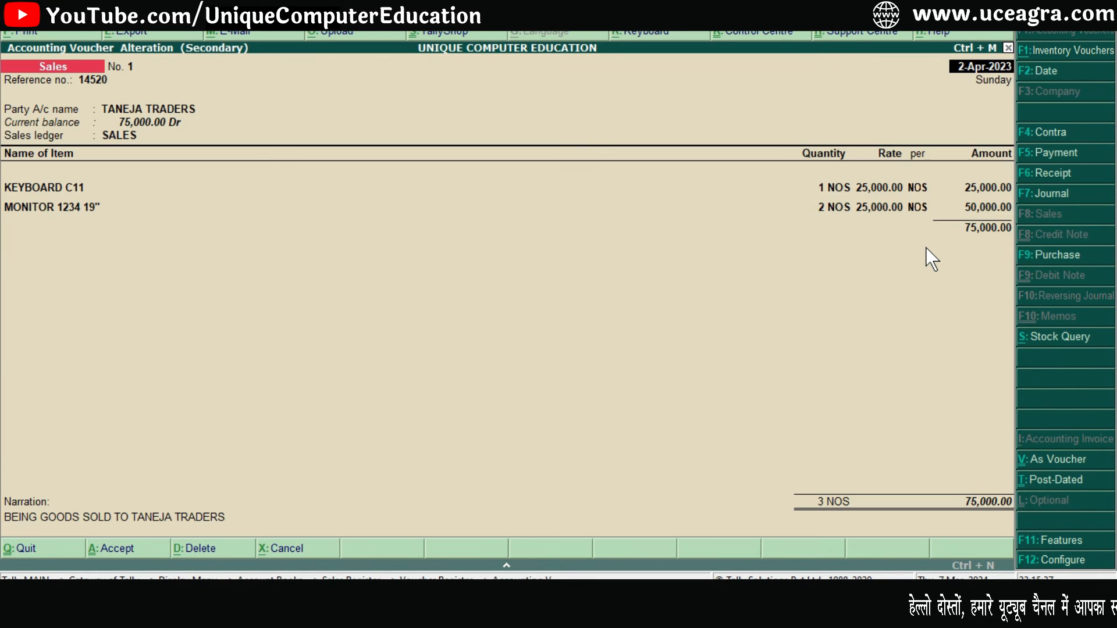
key(alt+p)
scroll(927, 256, down, 8)
scroll(927, 249, down, 3)
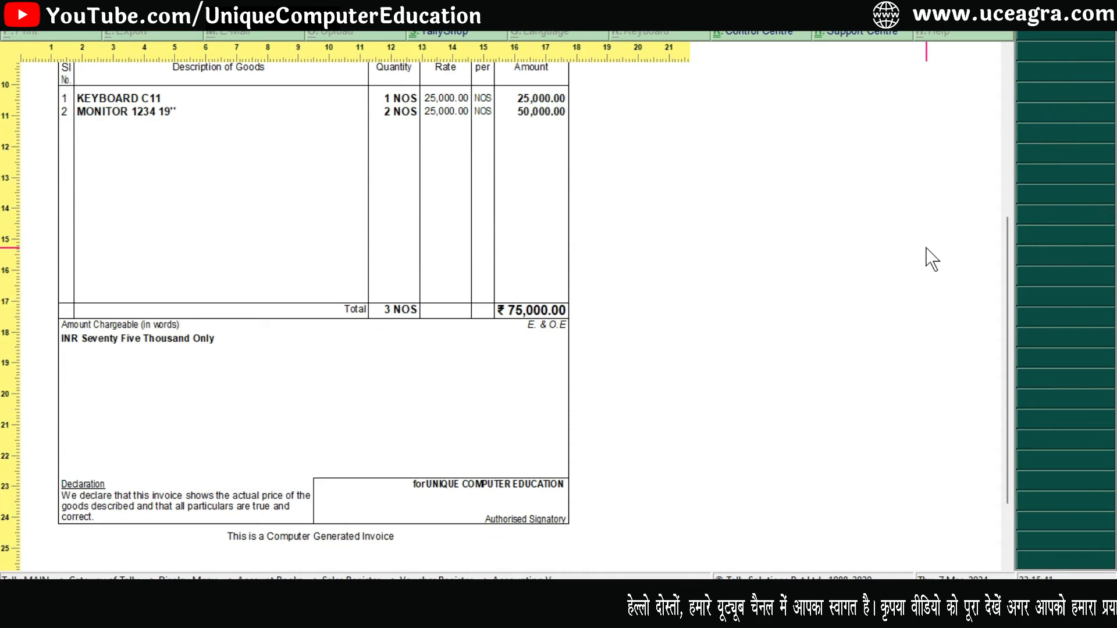
scroll(927, 249, up, 4)
scroll(931, 257, up, 3)
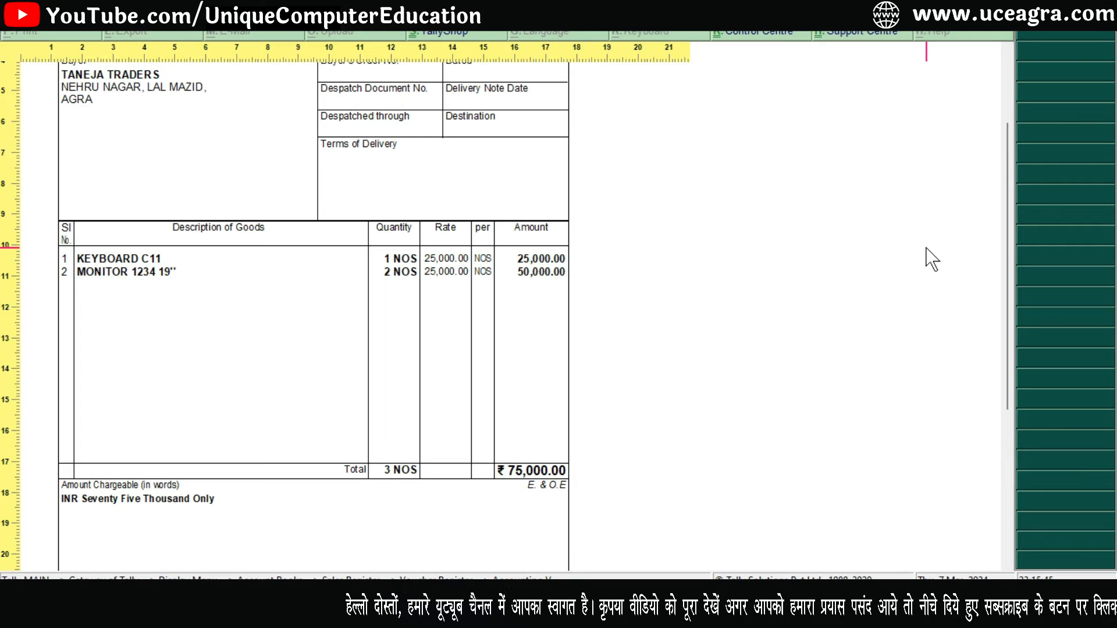
key(Escape)
key(Escape)
key(Escape)
key(Return)
key(Escape)
key(Escape)
key(Escape)
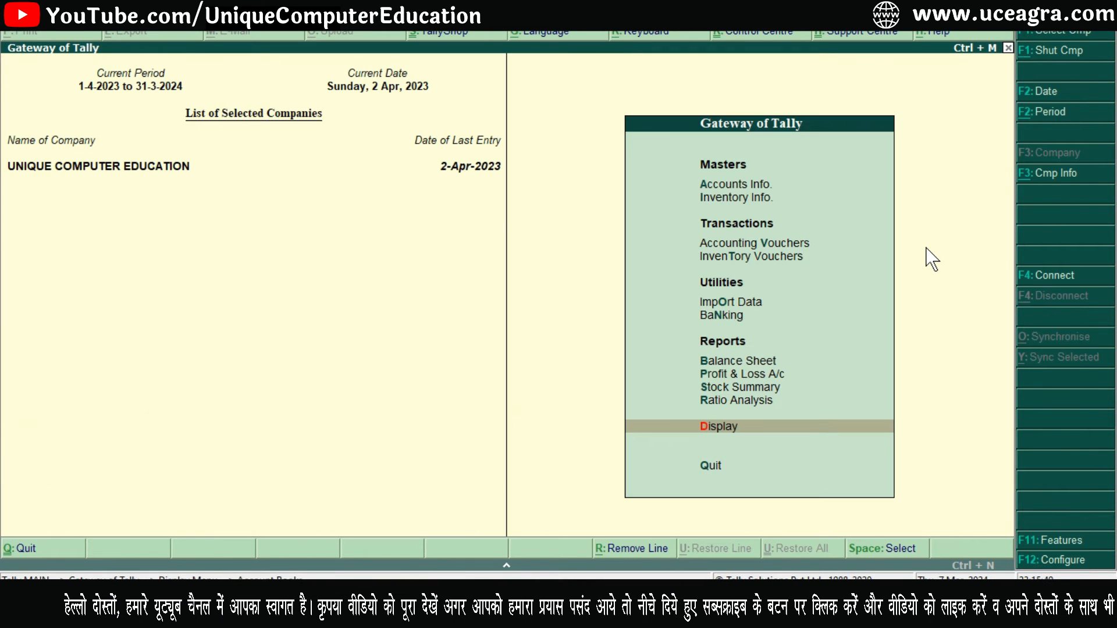
Open the Godown Summary through the Stock Summary's inventory reports and drill down into Main Location
key(Up)
key(Up)
key(Return)
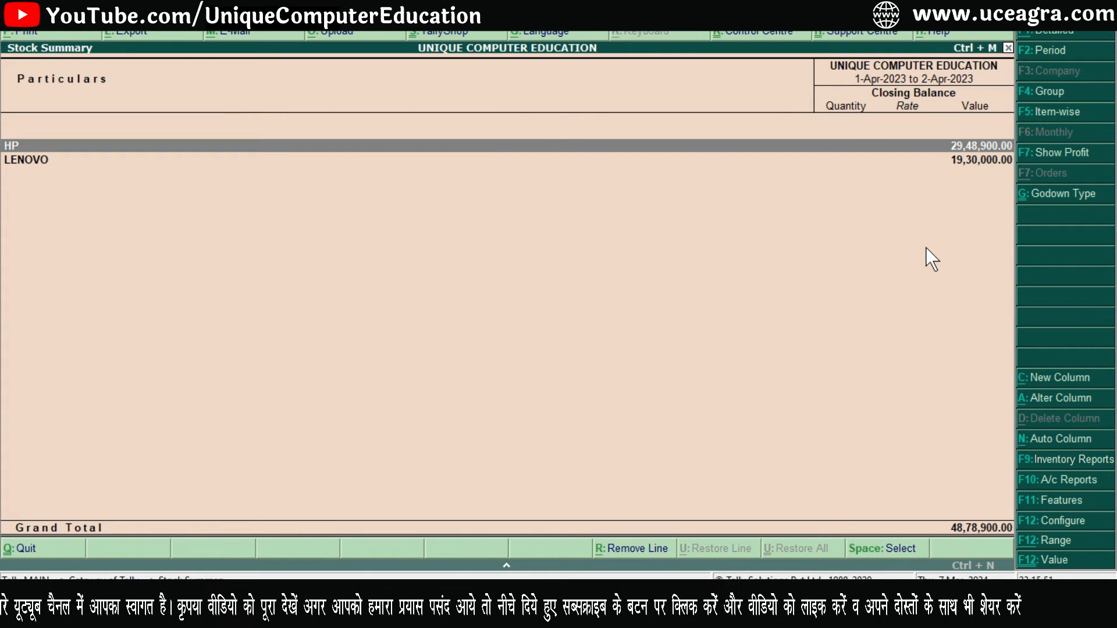
key(F9)
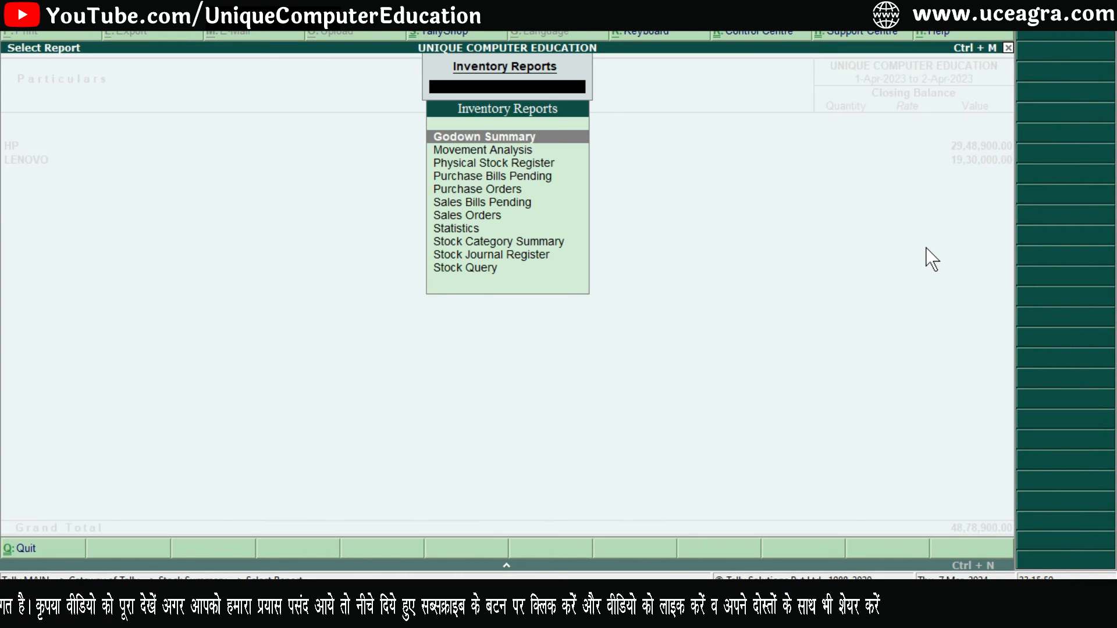
key(Return)
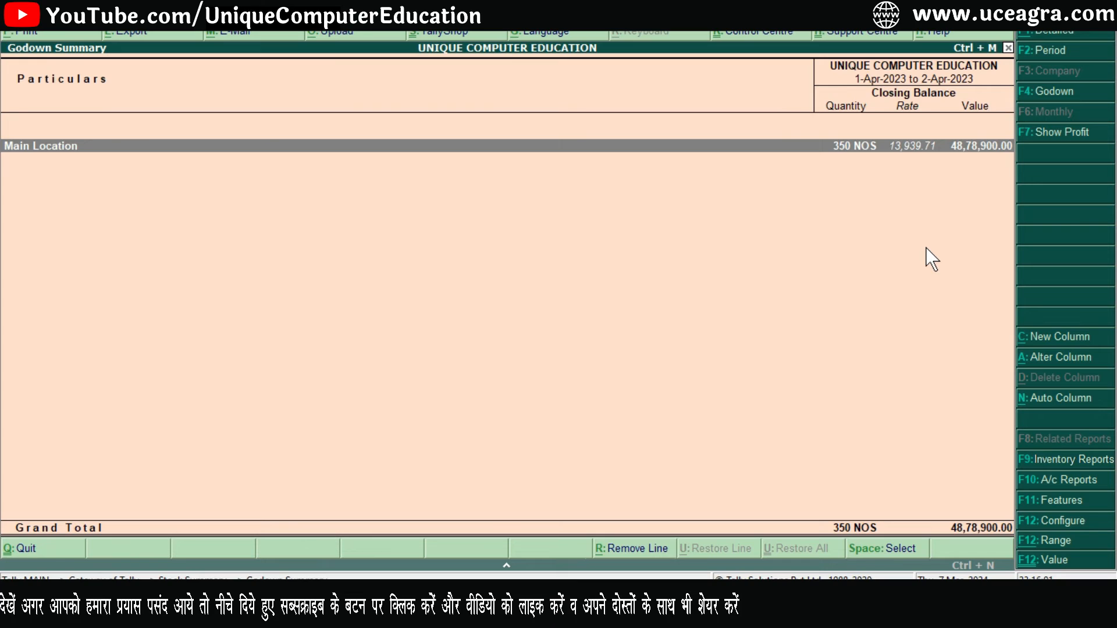
key(Return)
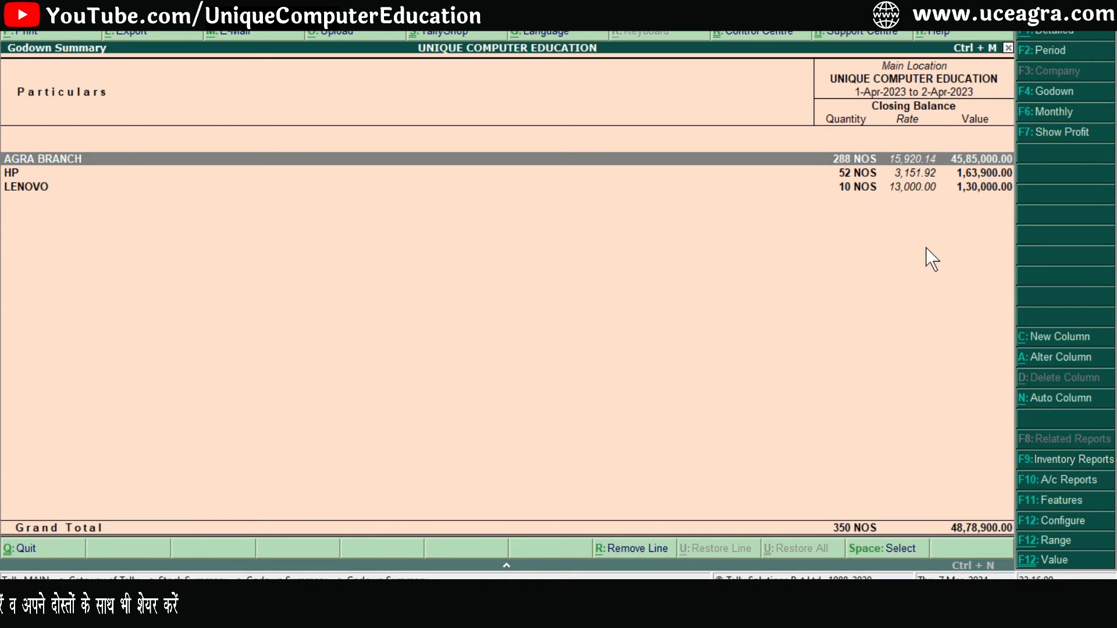
Drill into AGRA BRANCH and review the stock held in KAMLA NAGAR BRANCH and SANJAY PLACE BRANCH
key(Return)
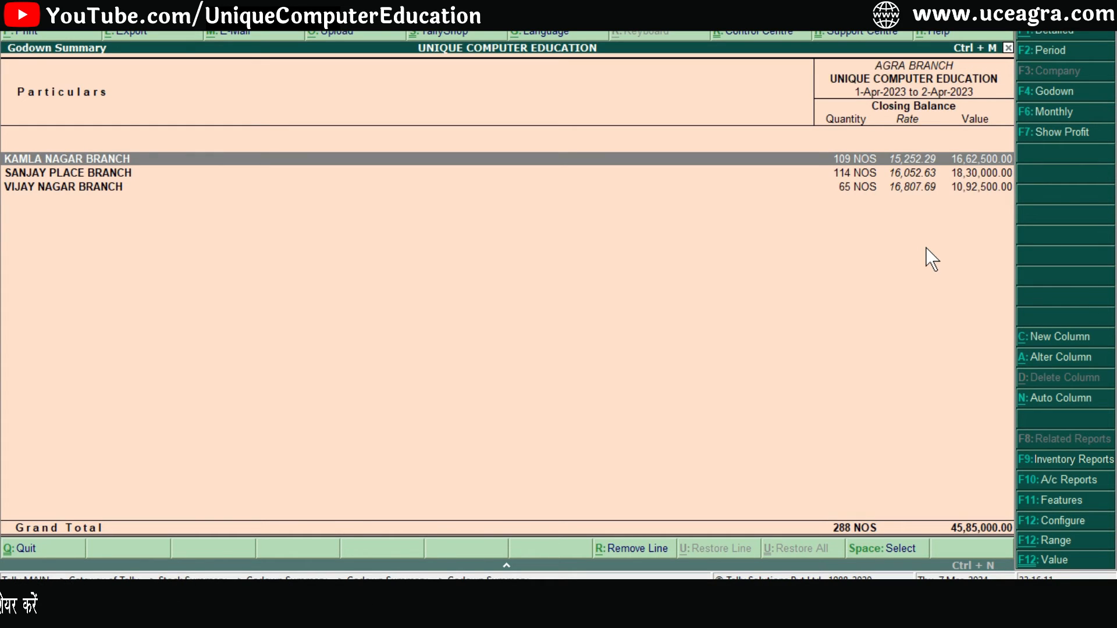
key(Return)
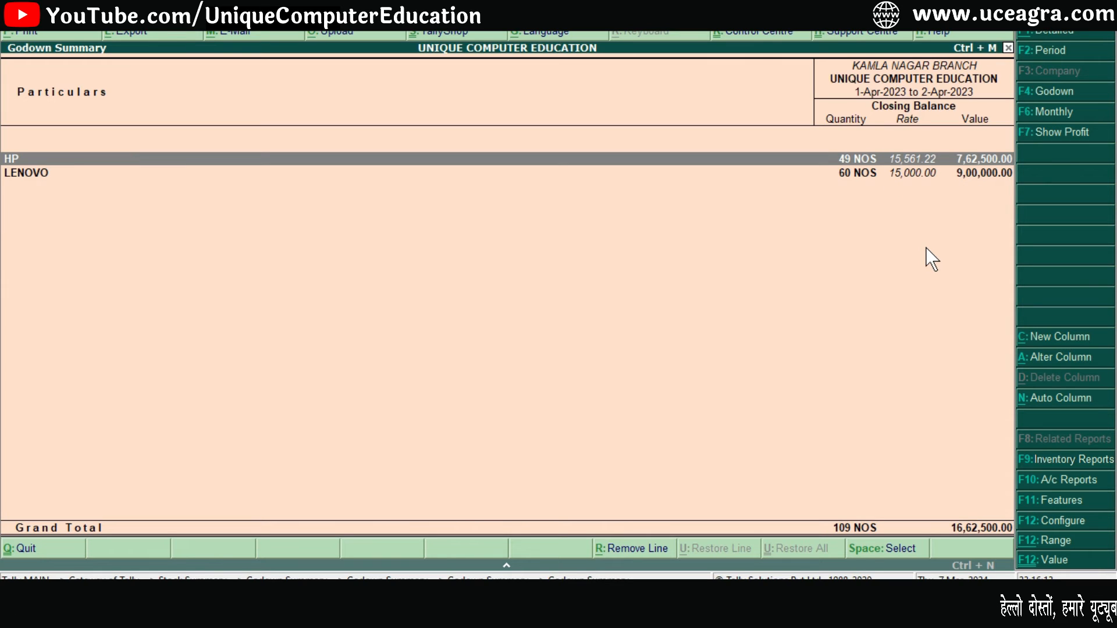
key(Escape)
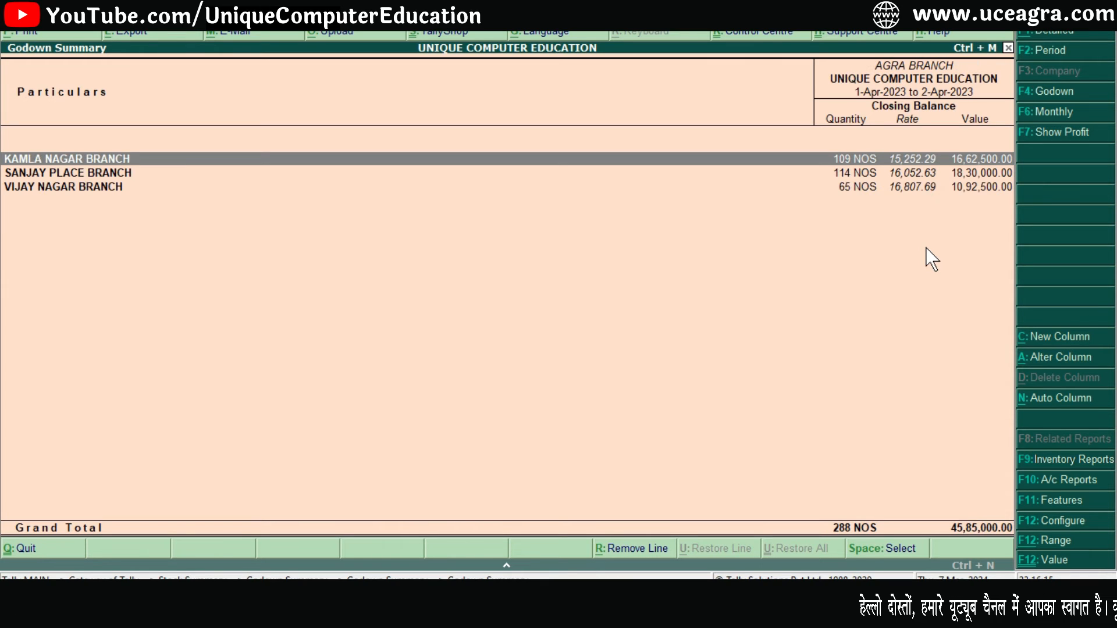
key(Down)
key(Return)
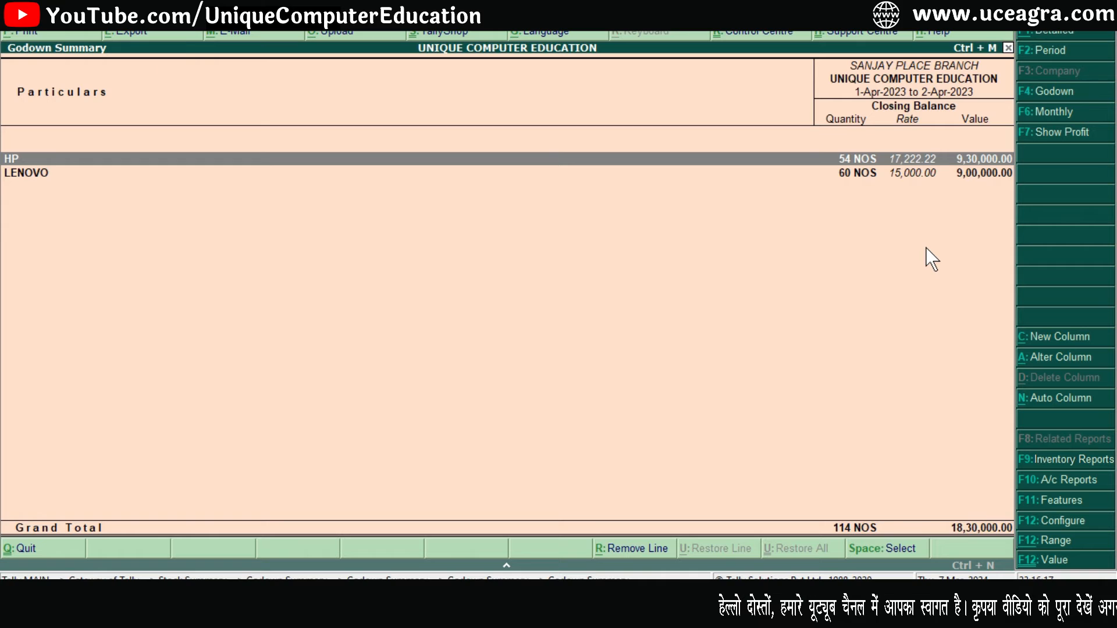
key(Escape)
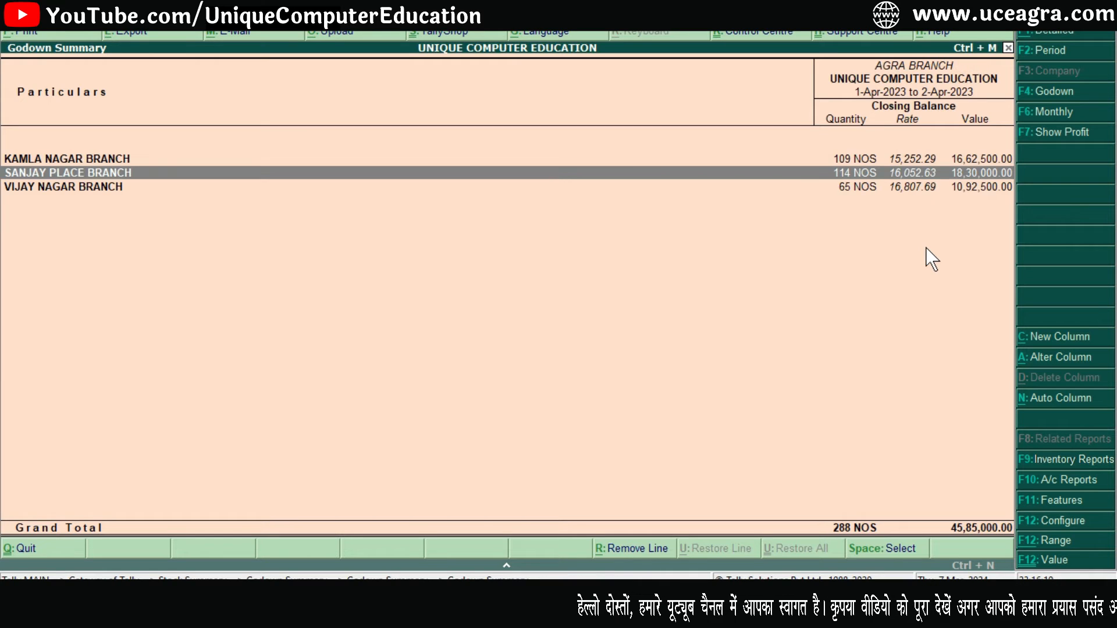
Review the HP stock items held in VIJAY NAGAR BRANCH, then leave the stock reports
key(Down)
key(Return)
key(Return)
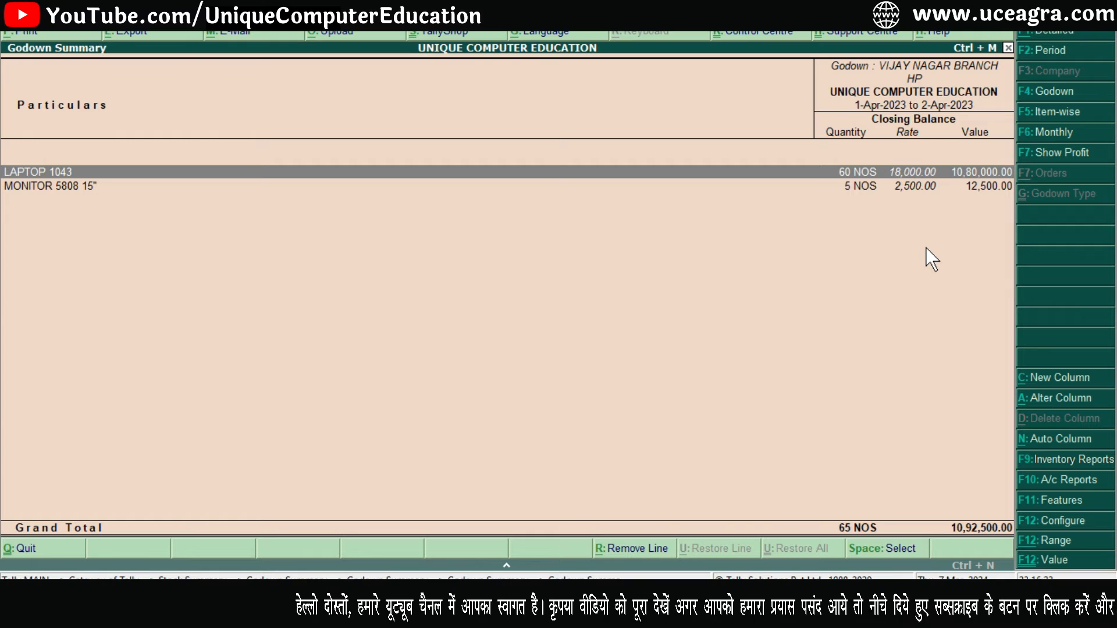
key(Escape)
key(Escape)
key(Escape)
key(Escape)
key(Escape)
key(Escape)
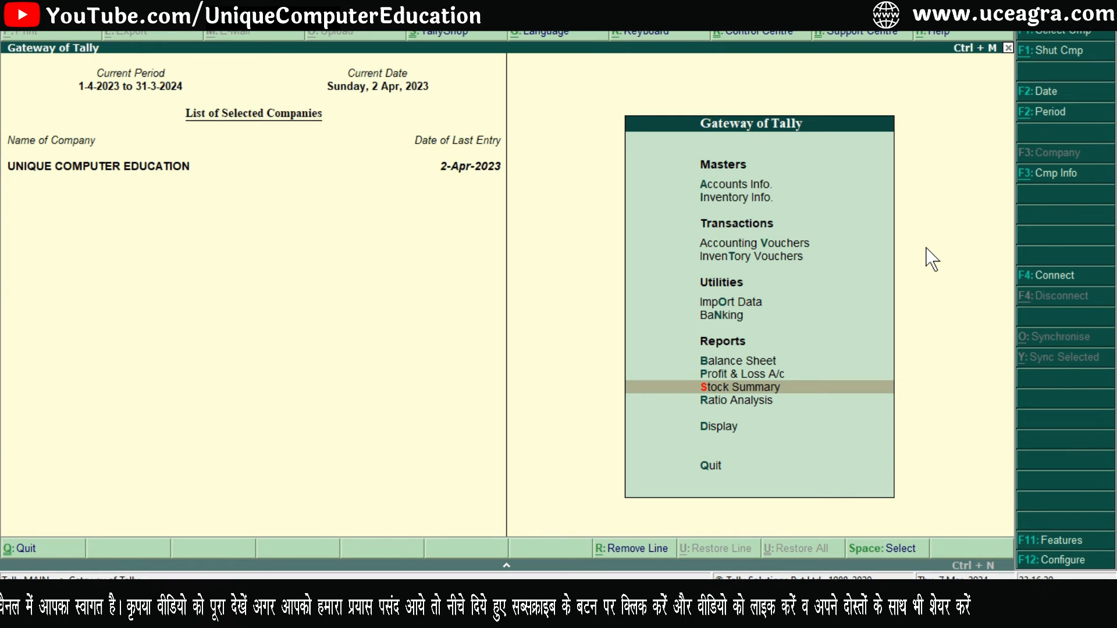
Reopen the Godown Summary, examine the stock of each godown under AGRA BRANCH, and return to the Gateway of Tally
key(Return)
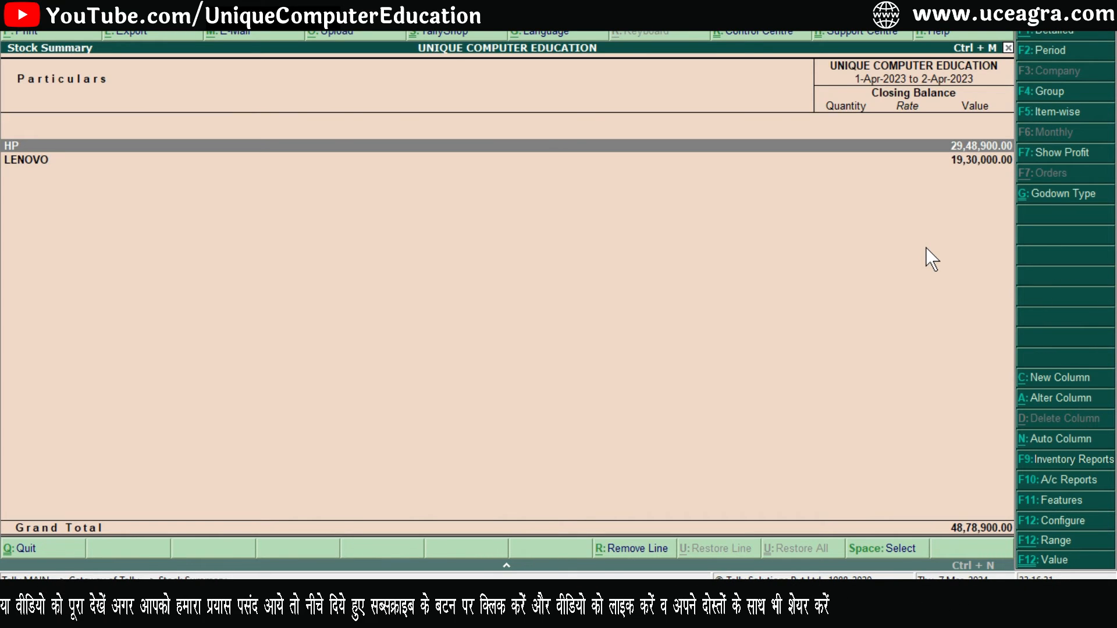
key(F9)
key(Return)
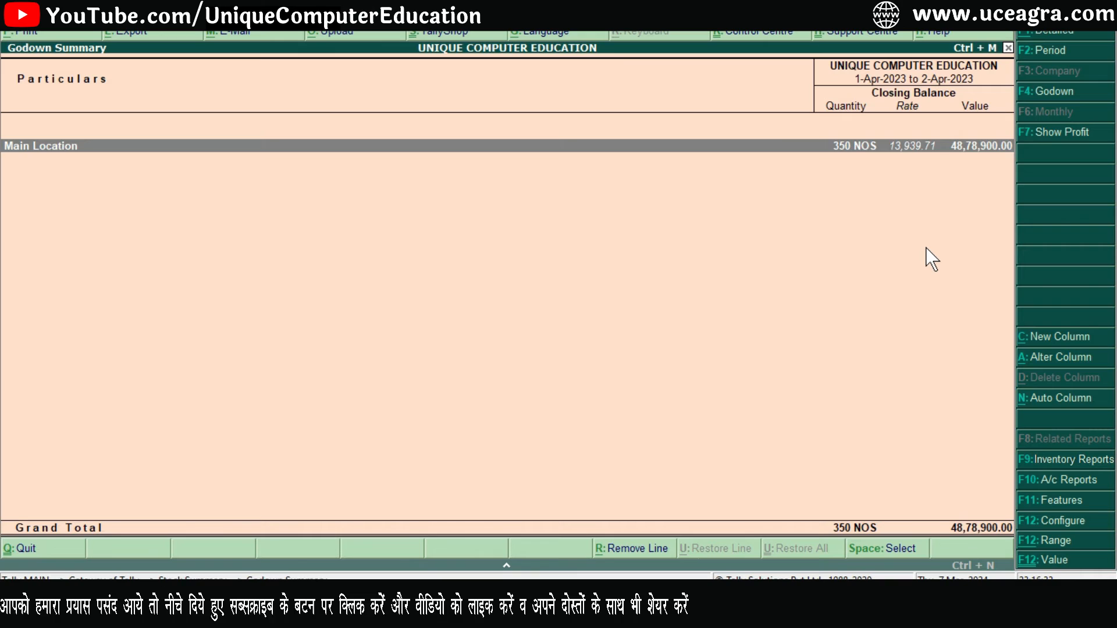
key(Return)
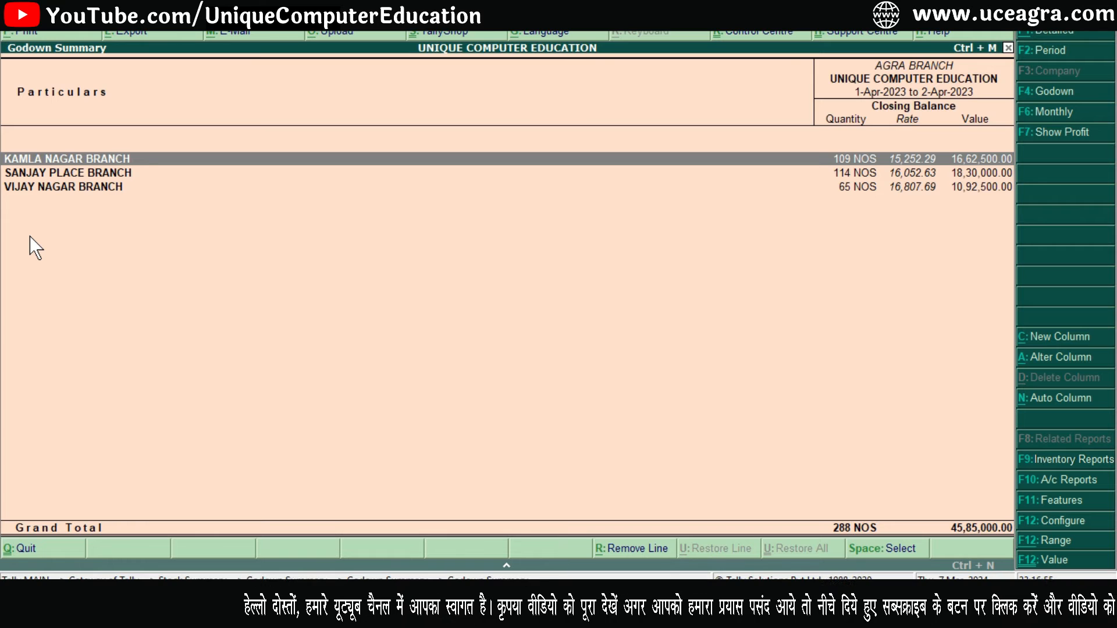
key(Escape)
key(Escape)
key(Escape)
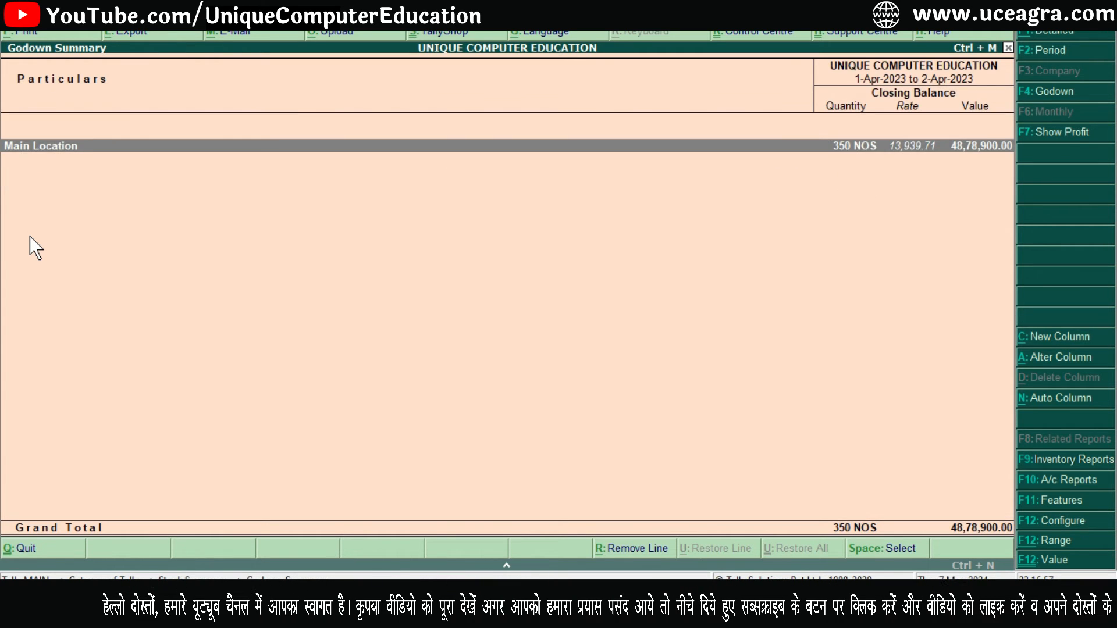
key(Escape)
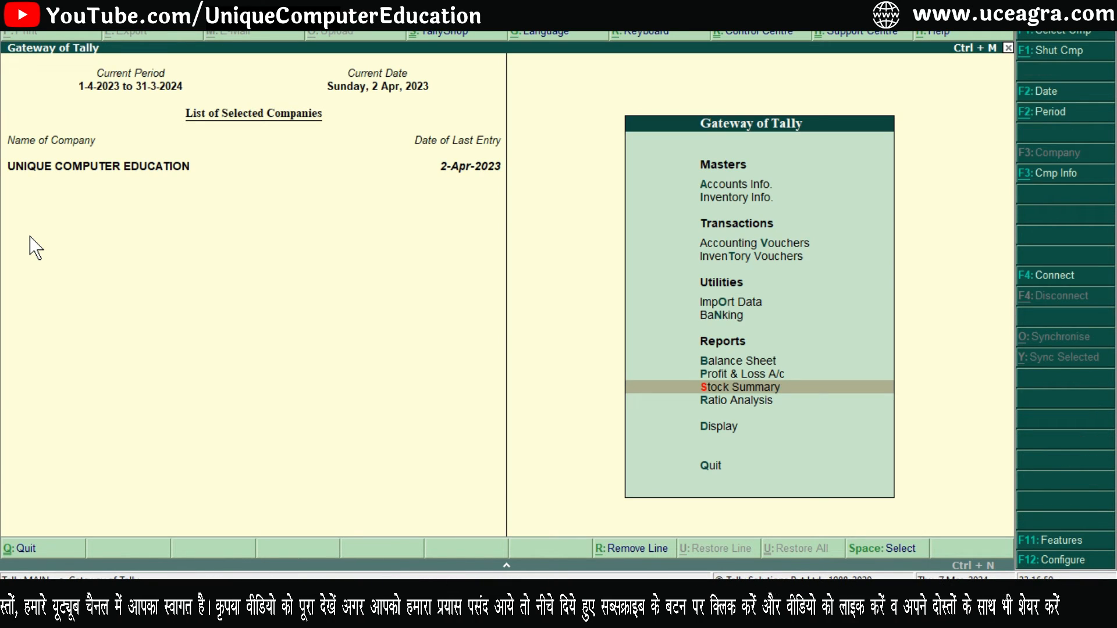
key(Up)
key(Up)
key(Up)
key(Up)
key(Up)
key(Up)
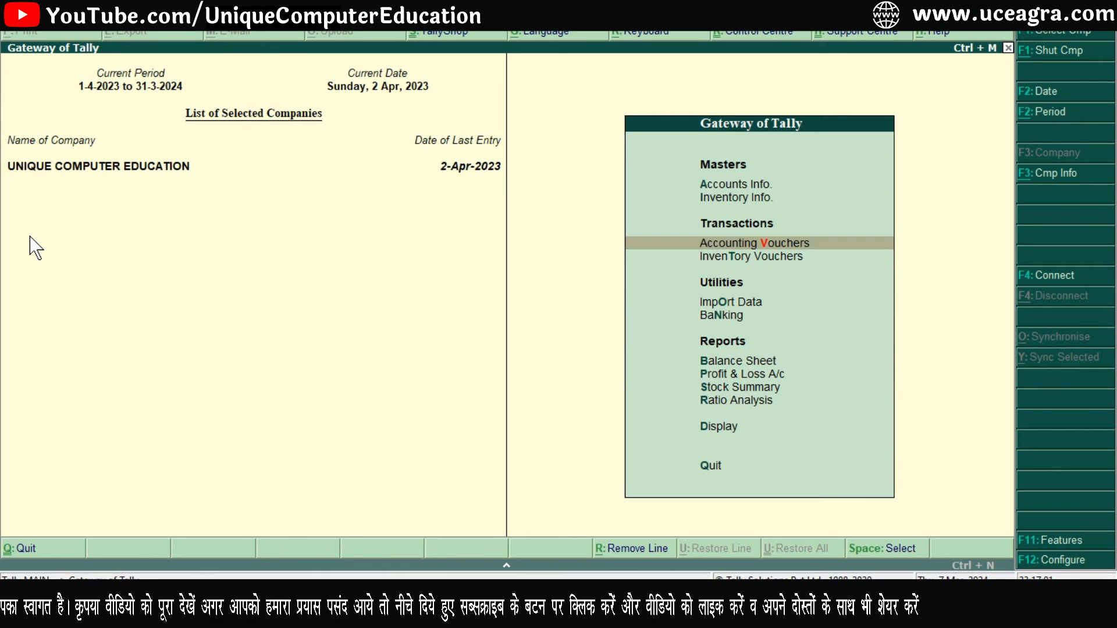
key(Down)
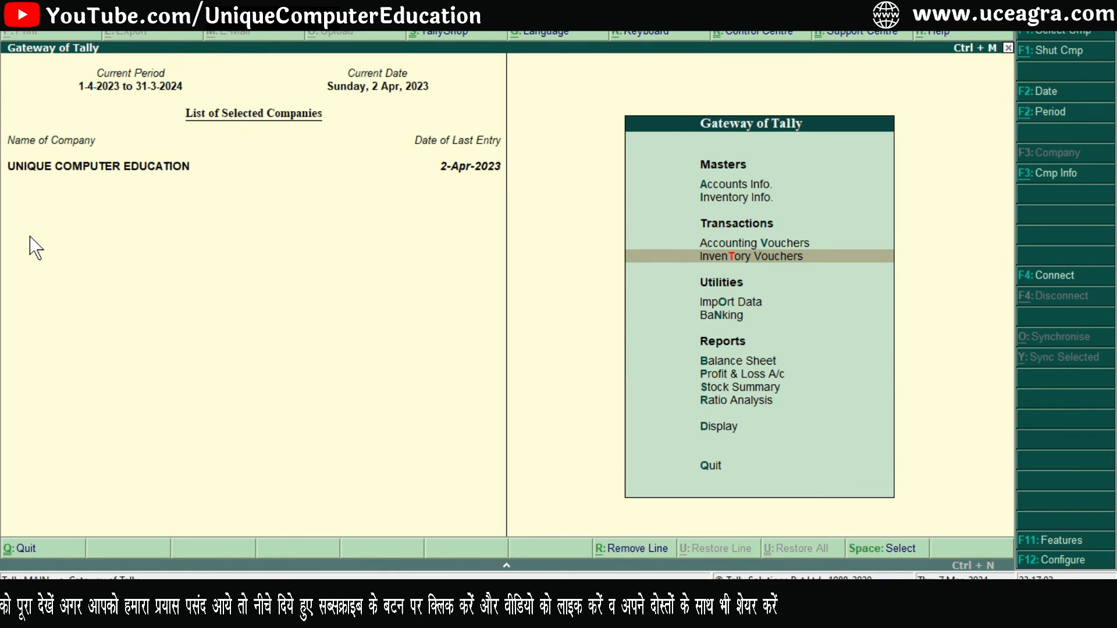
key(Return)
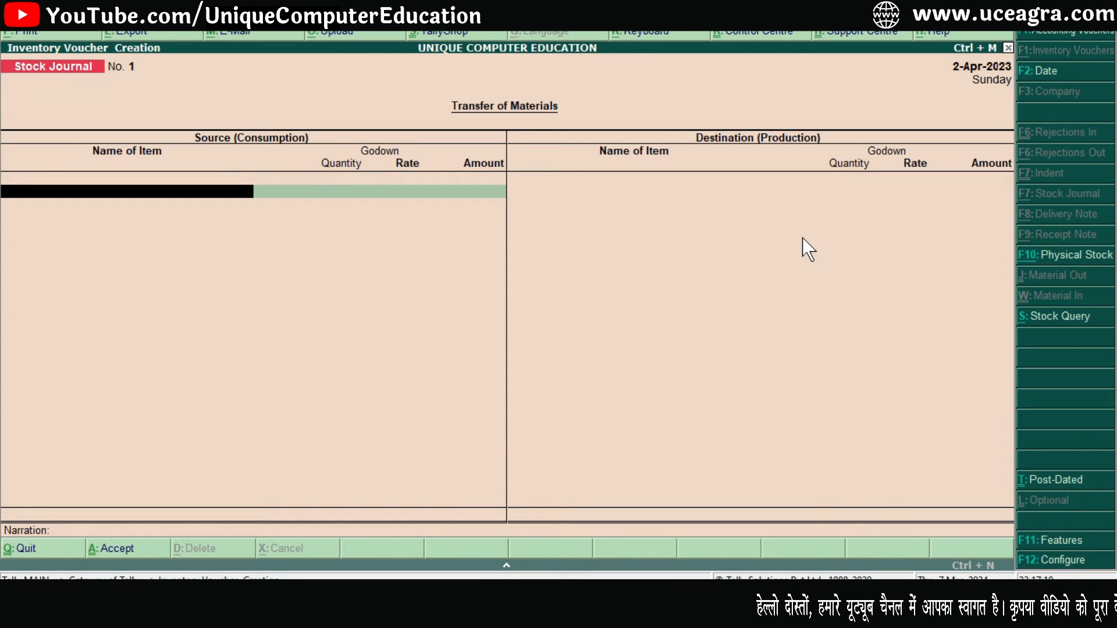
key(Escape)
key(y)
Bring up the Godown Summary from the Stock Summary to check the stock lying in Main Location
key(Down)
key(Down)
key(Down)
key(Down)
key(Down)
key(Return)
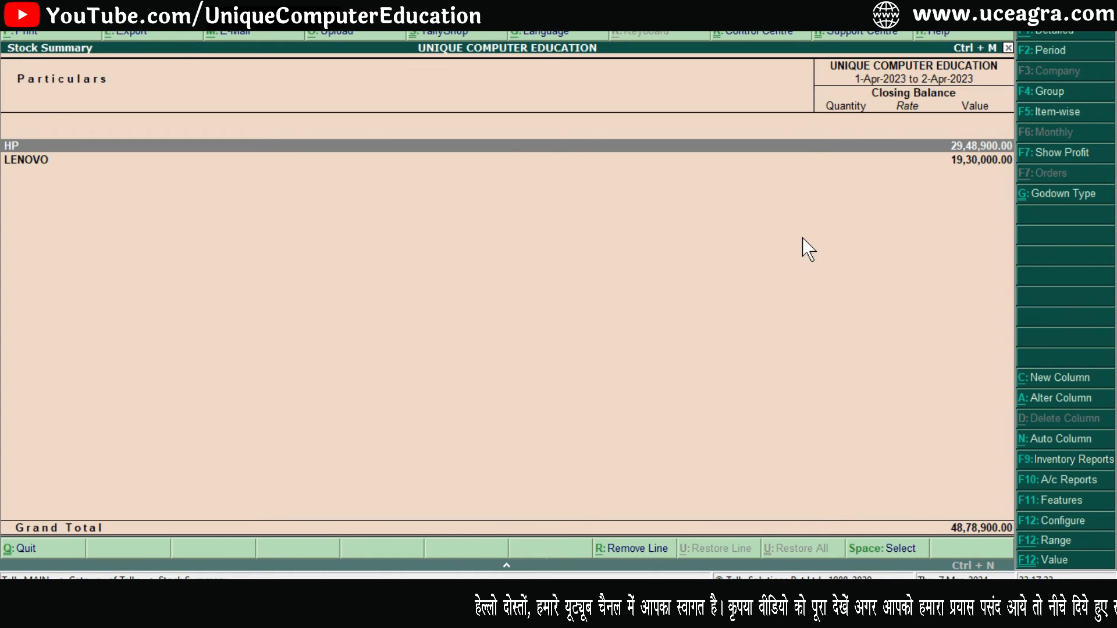
key(F9)
key(Return)
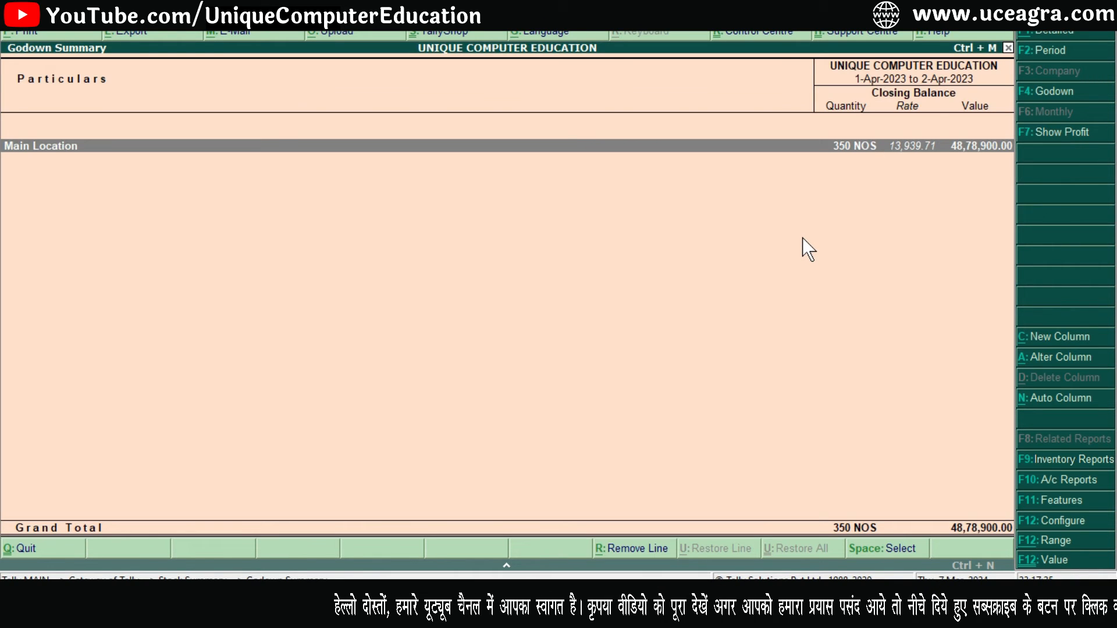
key(Return)
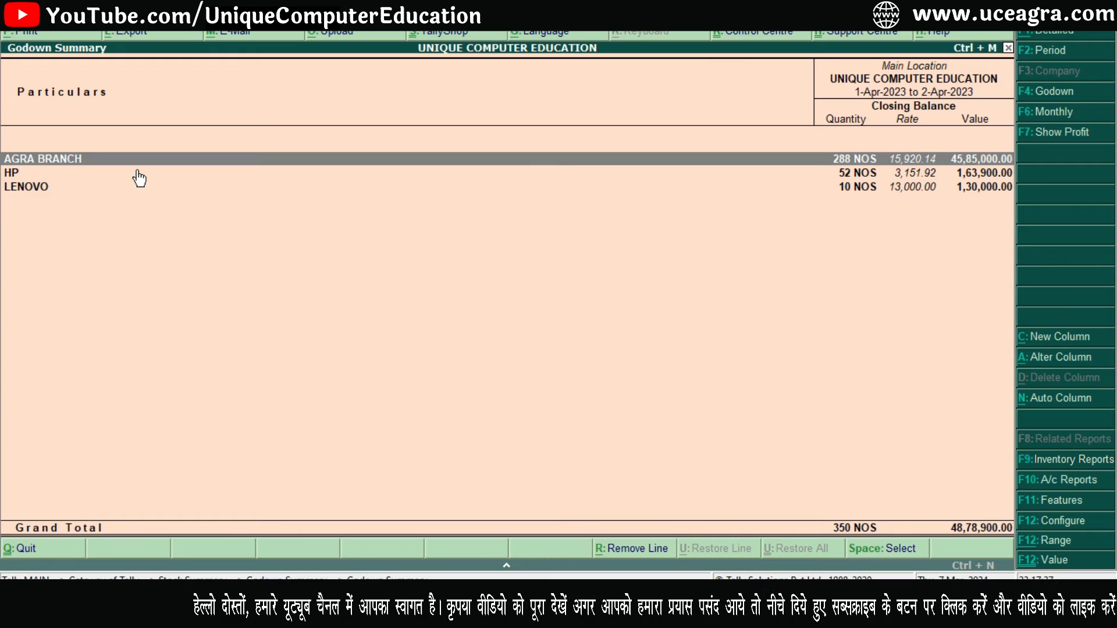
Examine the individual HP and LENOVO items stocked in Main Location, then close the stock reports
key(Down)
key(Return)
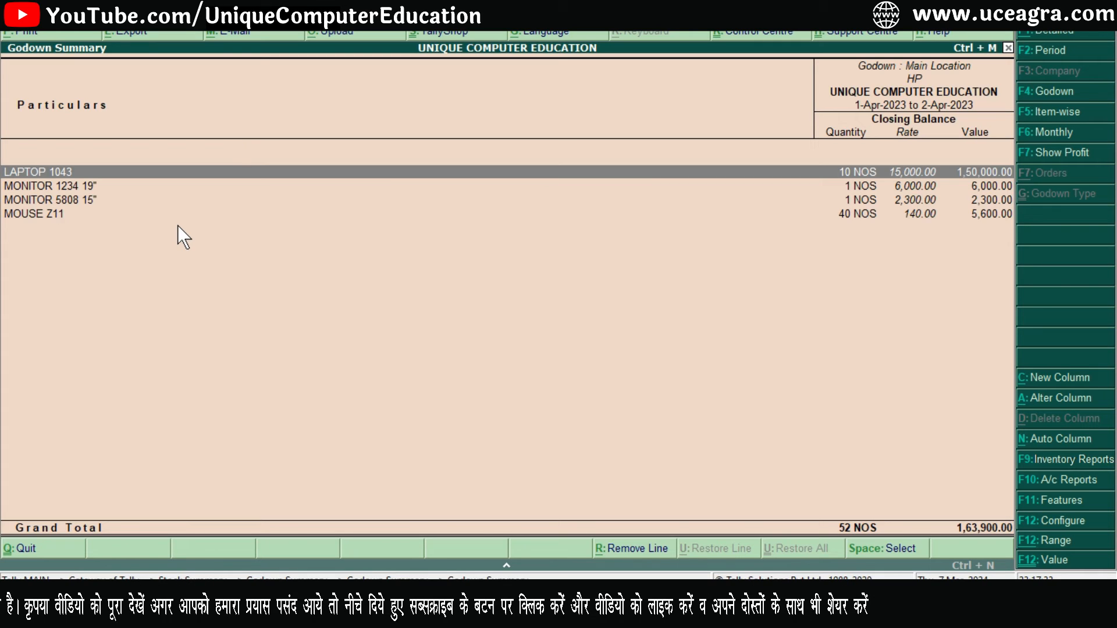
key(Down)
key(Down)
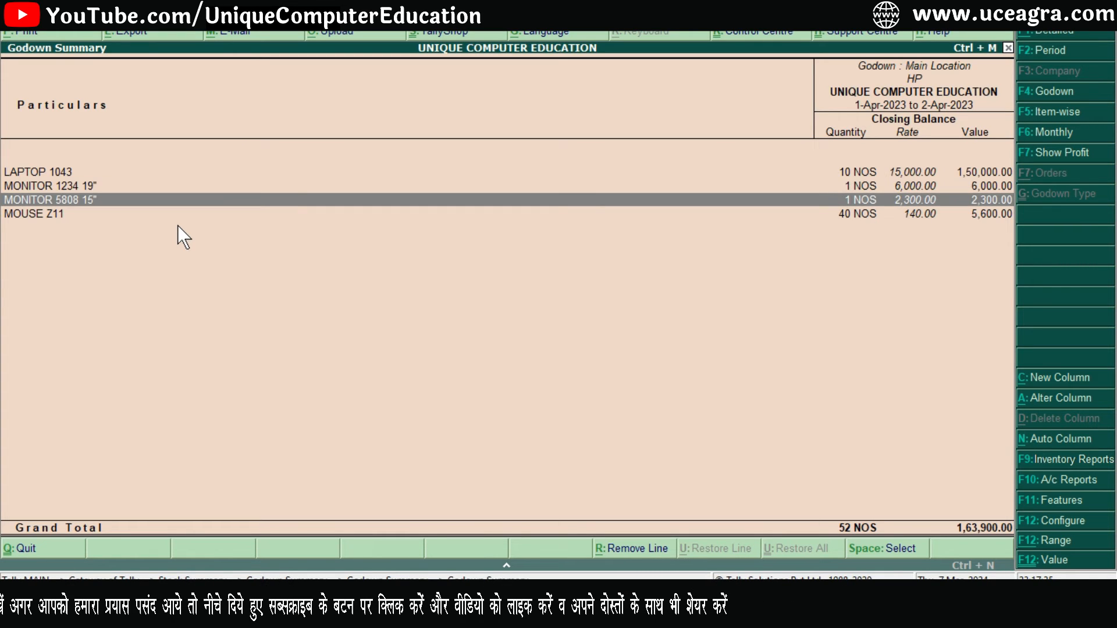
key(Down)
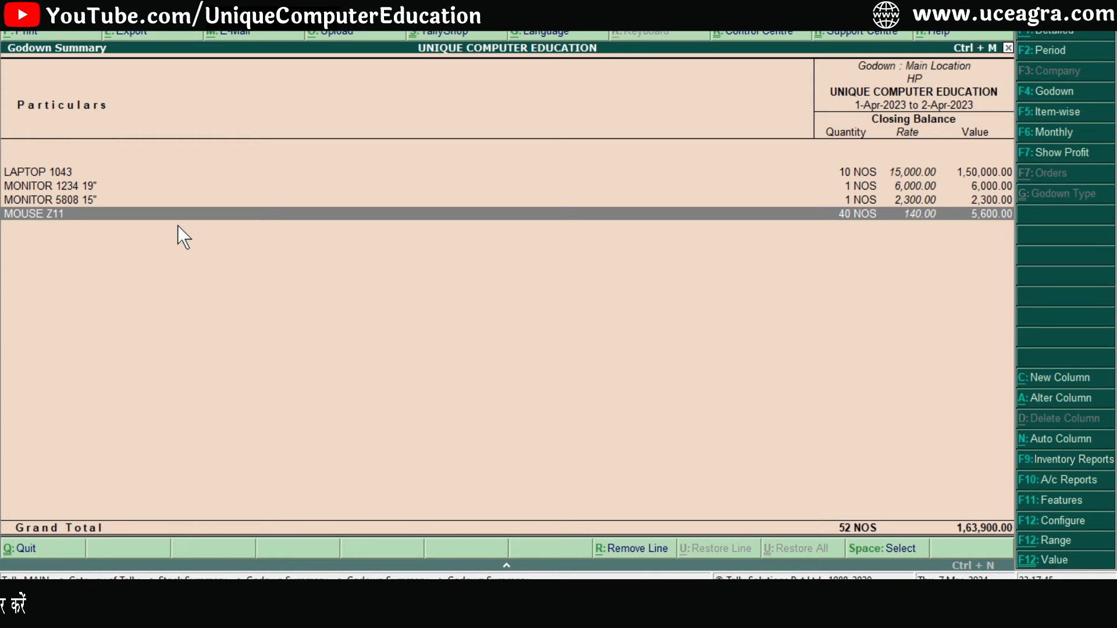
key(Escape)
key(Down)
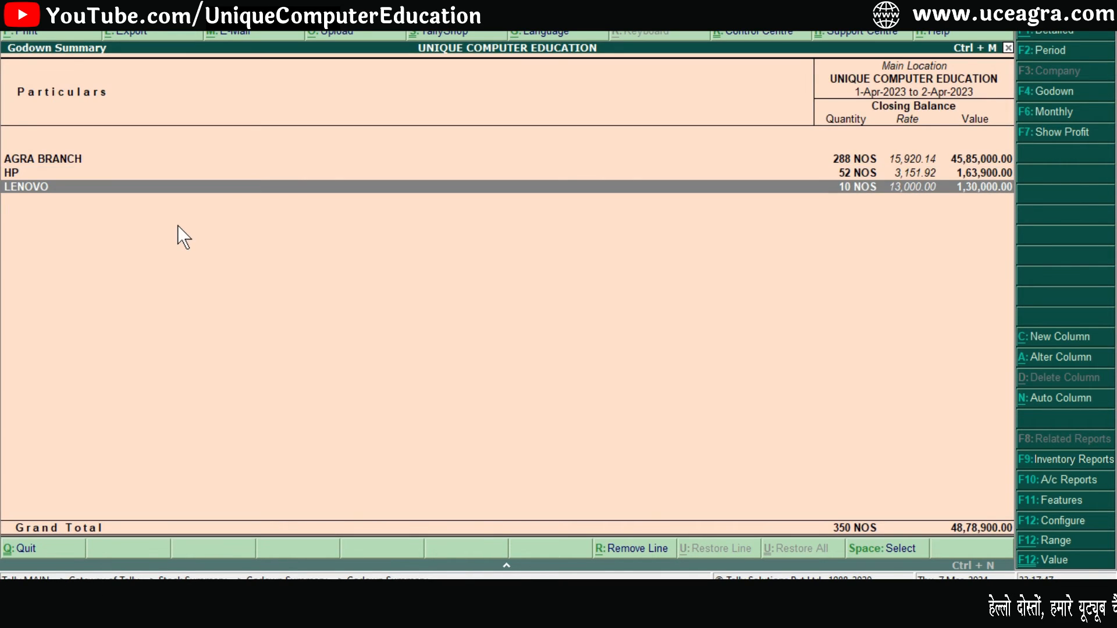
key(Return)
key(Escape)
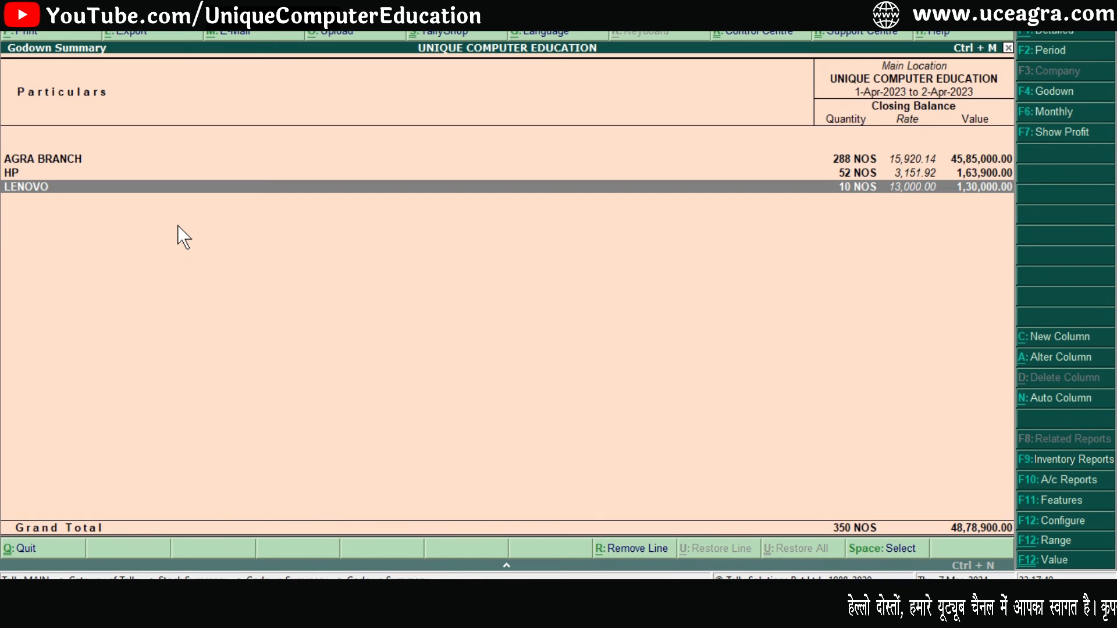
key(Escape)
key(Escape)
key(Escape)
Open a new Stock Journal inventory voucher for transferring materials
key(Up)
key(Up)
key(Up)
key(Up)
key(Up)
key(Return)
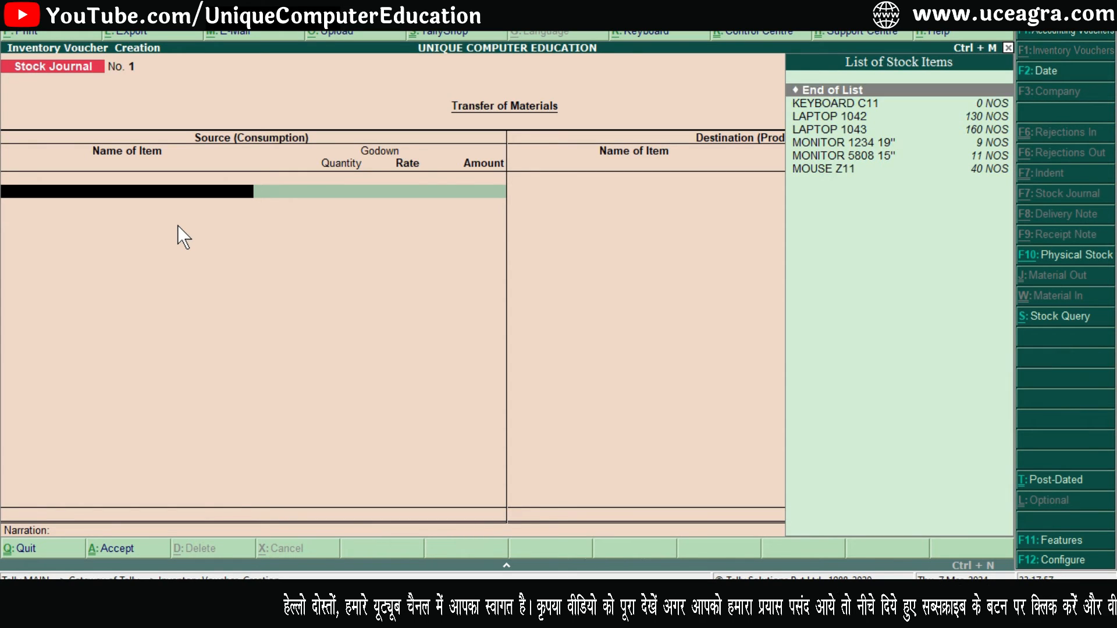
Enter LAPTOP 1042 as the first source item, taking 10 NOS from Main Location at the default rate
key(Down)
key(Down)
key(Down)
key(Up)
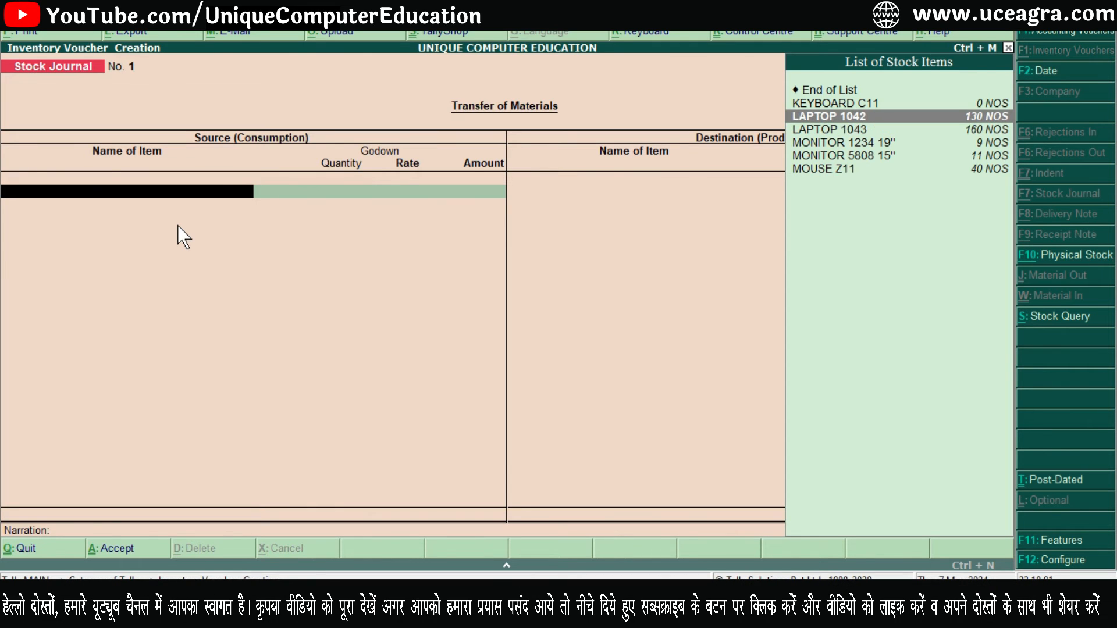
key(Return)
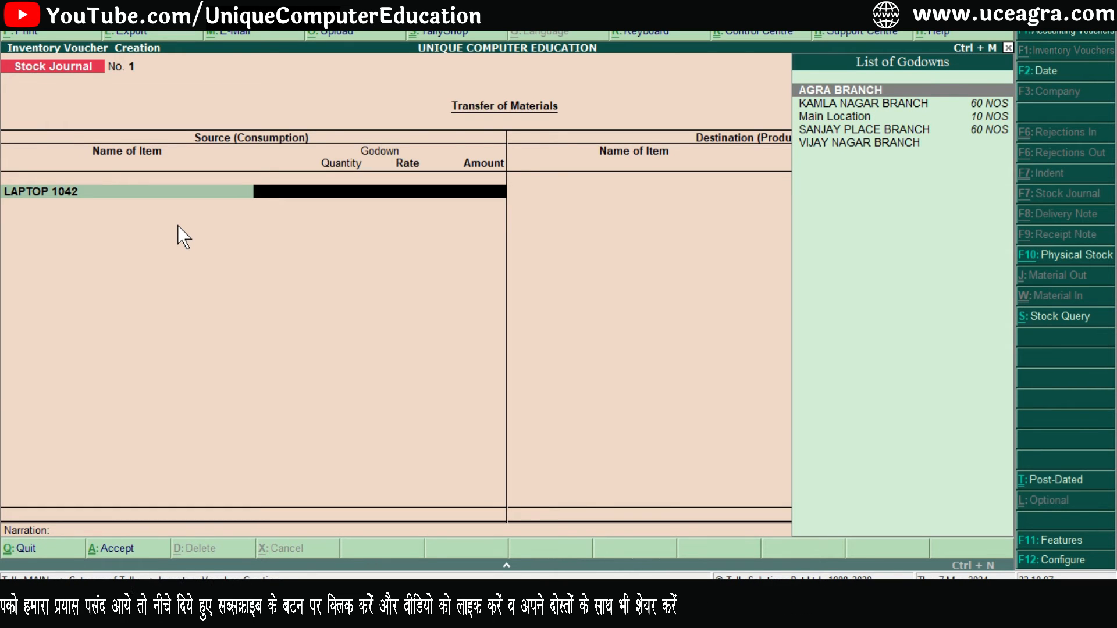
key(Down)
key(Down)
key(Return)
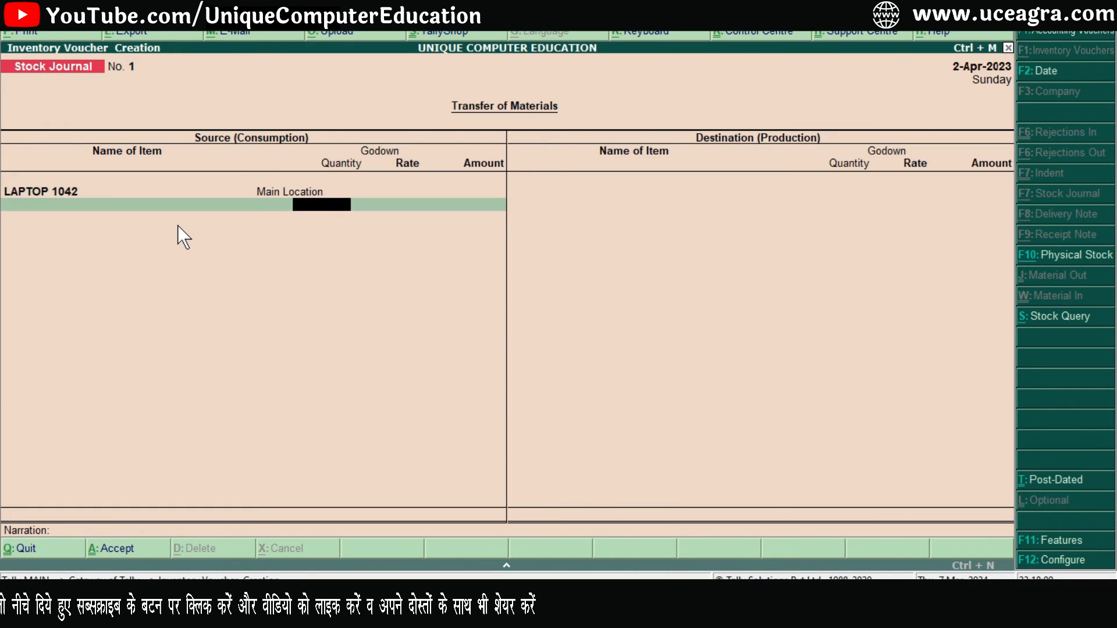
text(10)
key(Return)
key(Return)
key(Return)
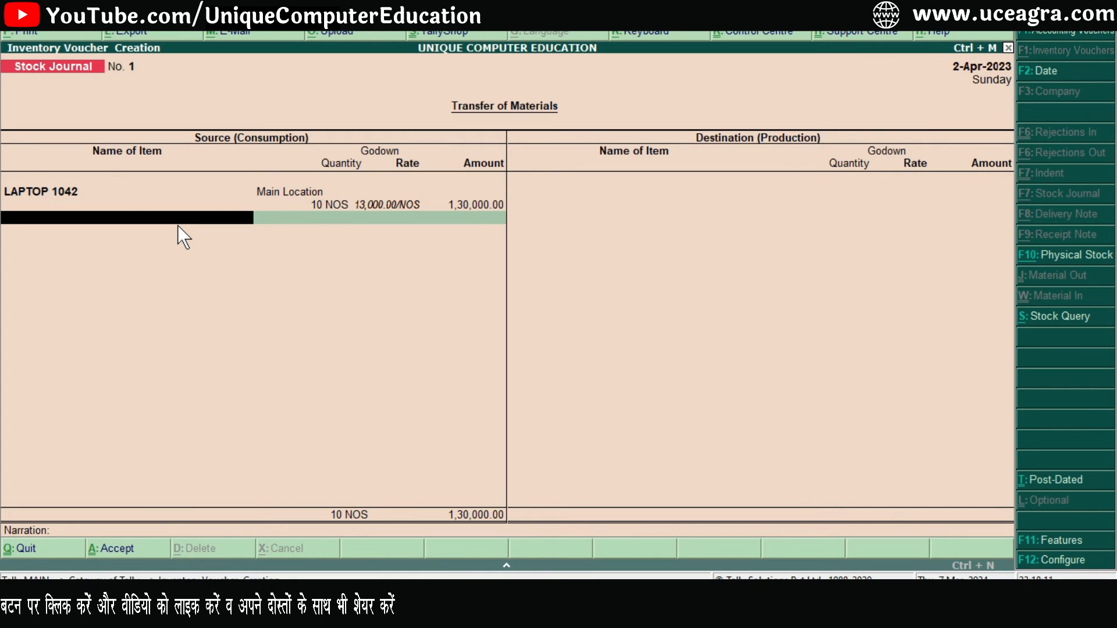
Add LAPTOP 1043 as a source item with 10 NOS from Main Location, keeping the default rate
key(Down)
key(Down)
key(Down)
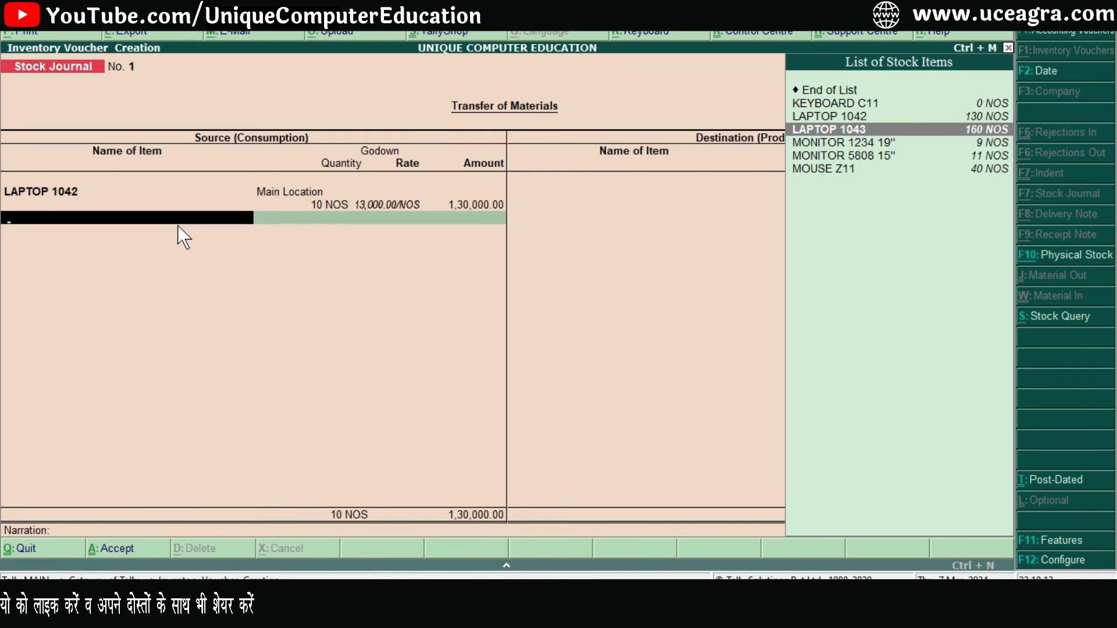
key(Return)
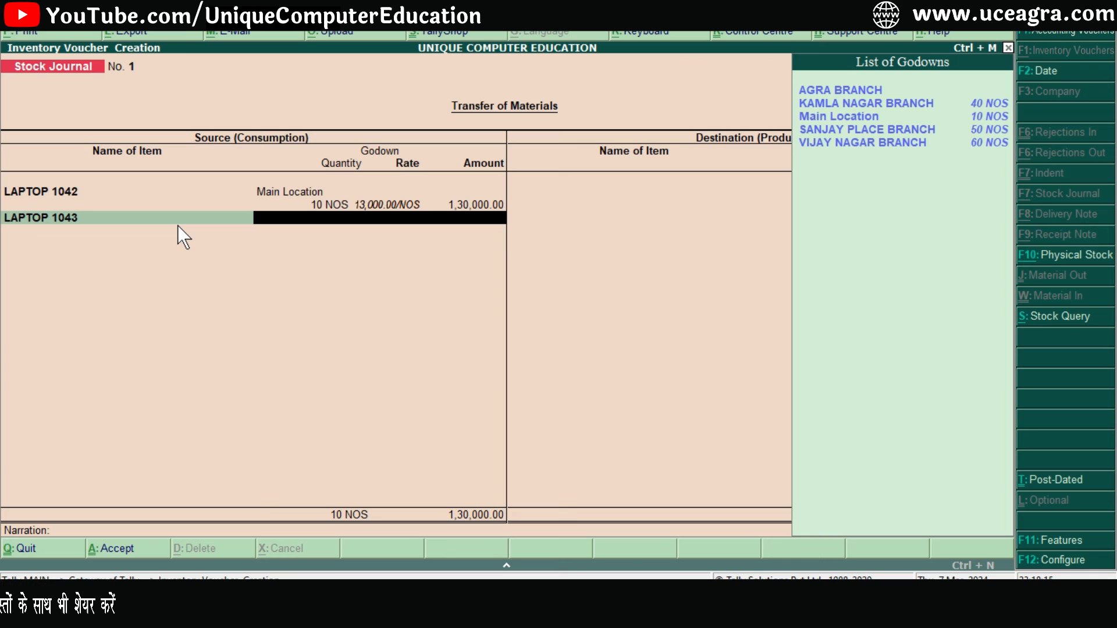
key(Down)
key(Down)
key(Return)
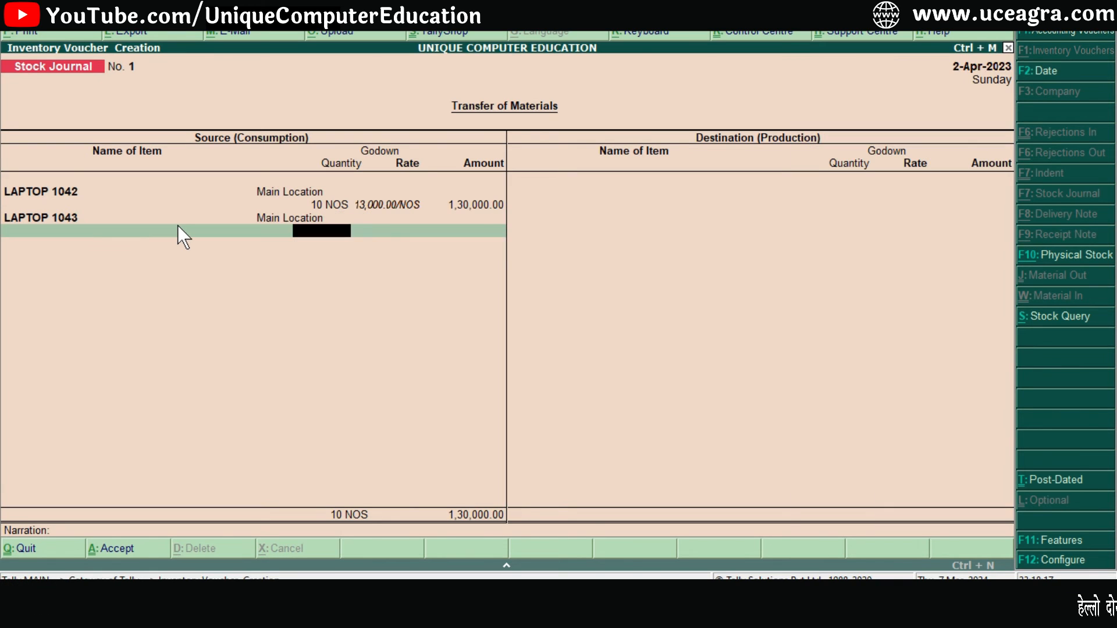
text(10)
key(Return)
key(Return)
key(Return)
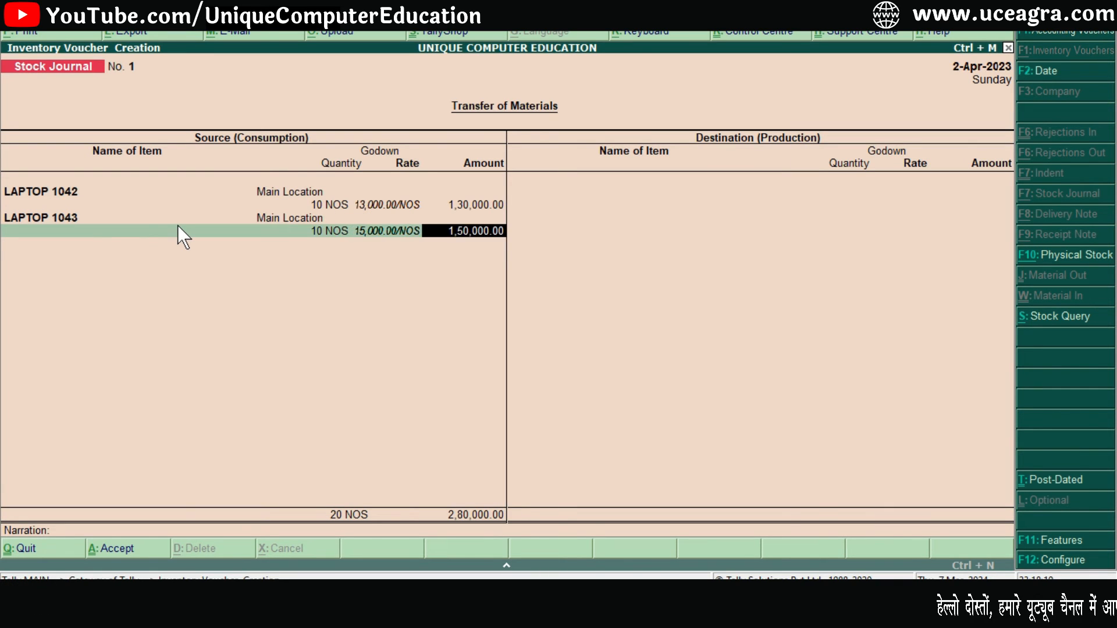
Add MOUSE Z11 as a source item with 40 NOS from Main Location, keeping the default rate
key(Down)
key(Down)
key(Down)
key(Down)
key(Down)
key(Down)
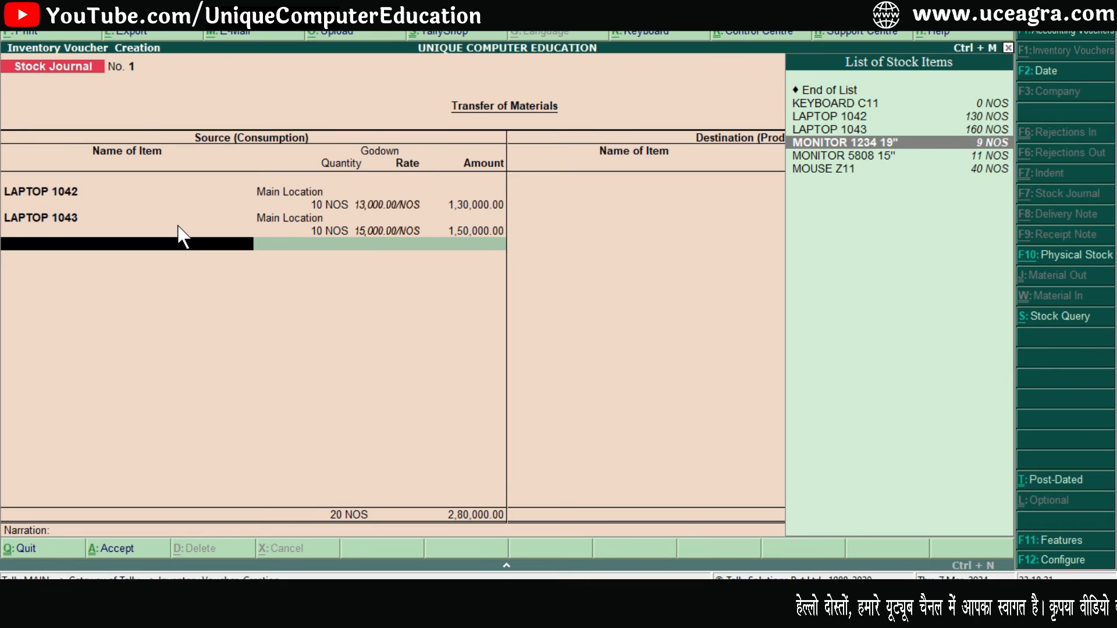
key(Return)
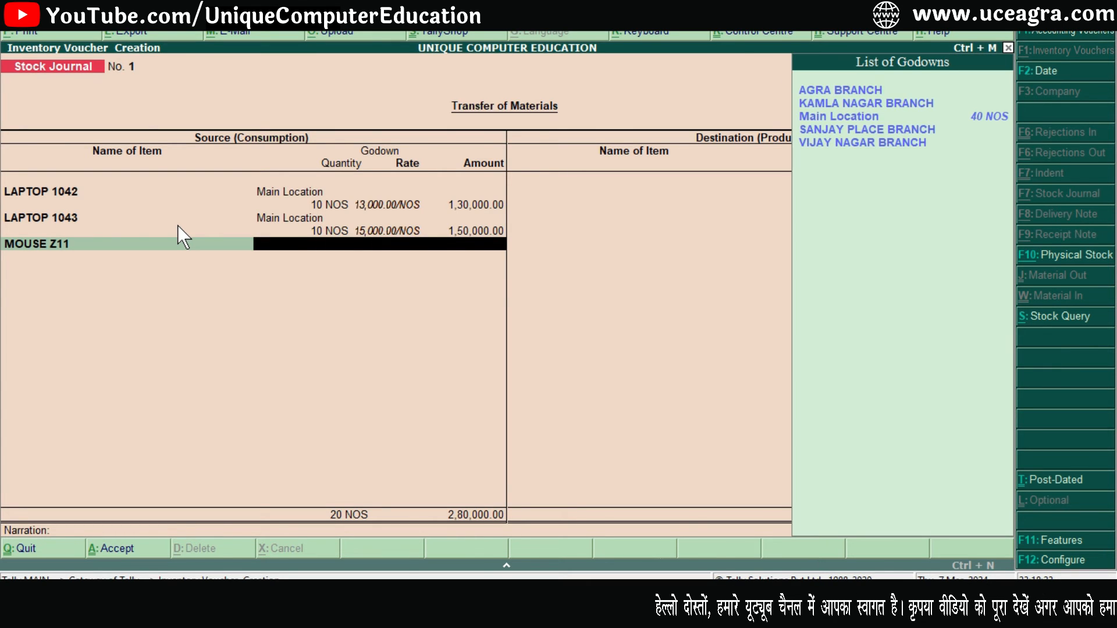
key(Down)
key(Down)
key(Return)
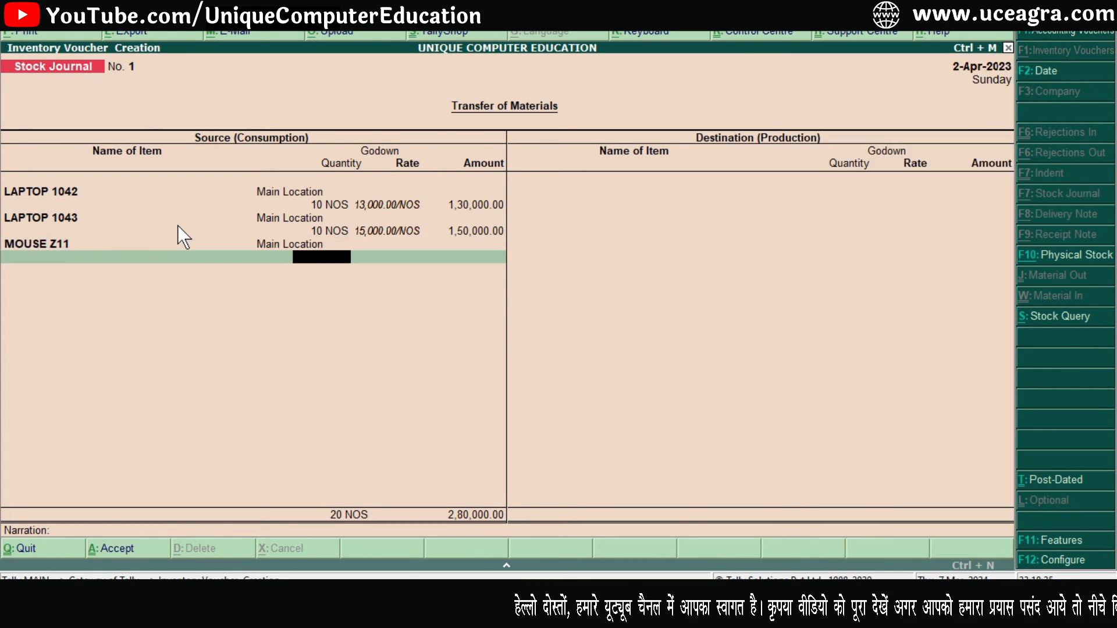
text(40)
key(Return)
key(Return)
key(Return)
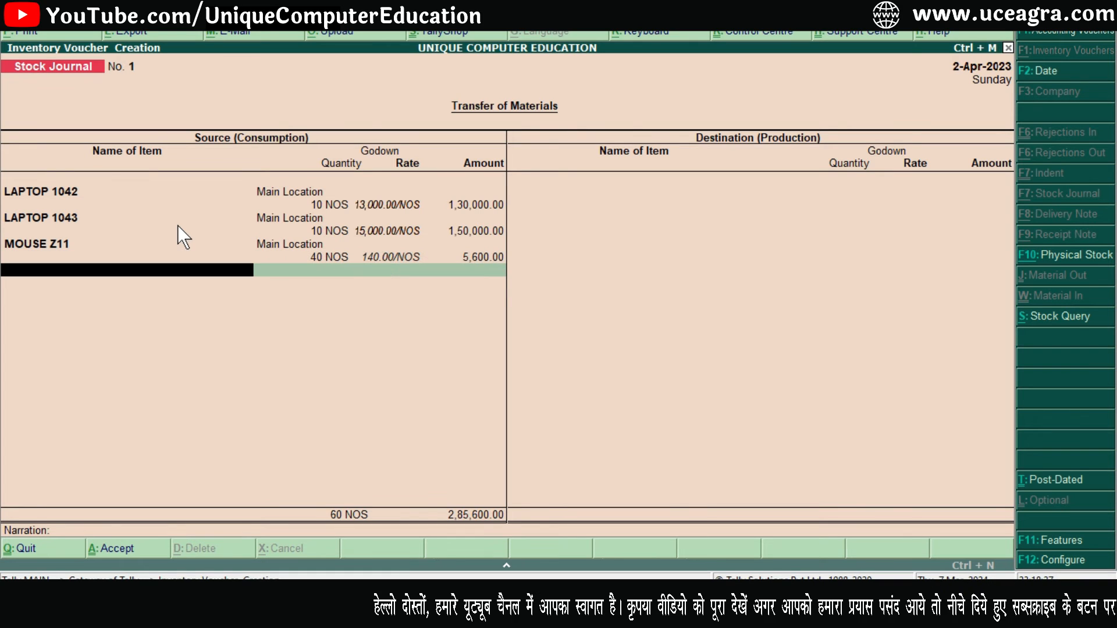
Add MONITOR 1234 19" as a source item with 1 NOS from Main Location, keeping the default rate
key(Down)
key(Down)
key(Down)
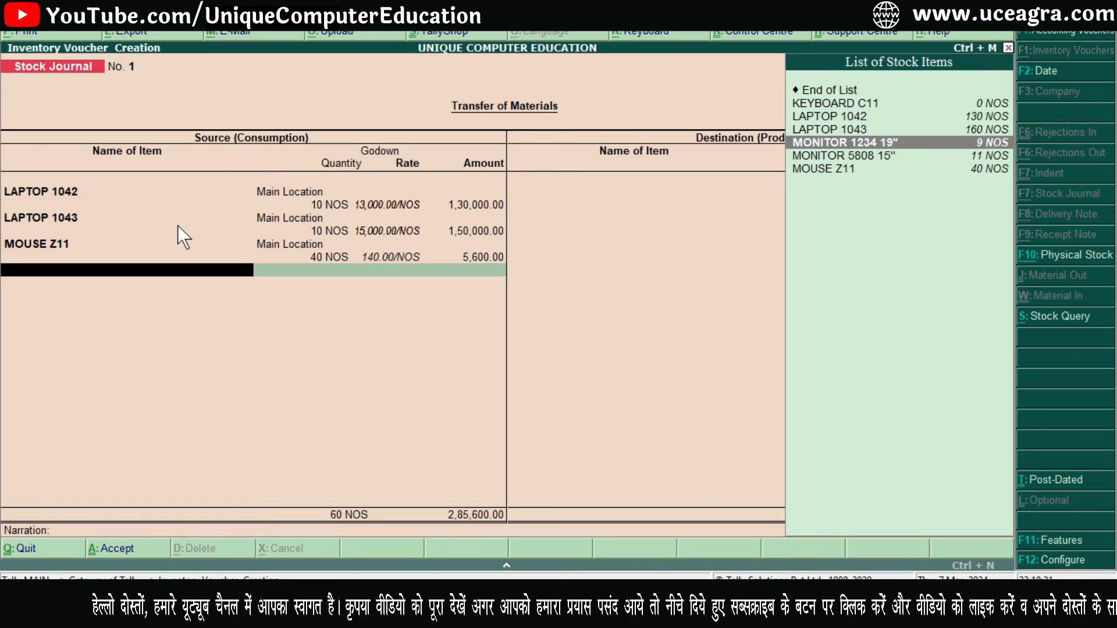
key(Return)
key(Down)
key(Down)
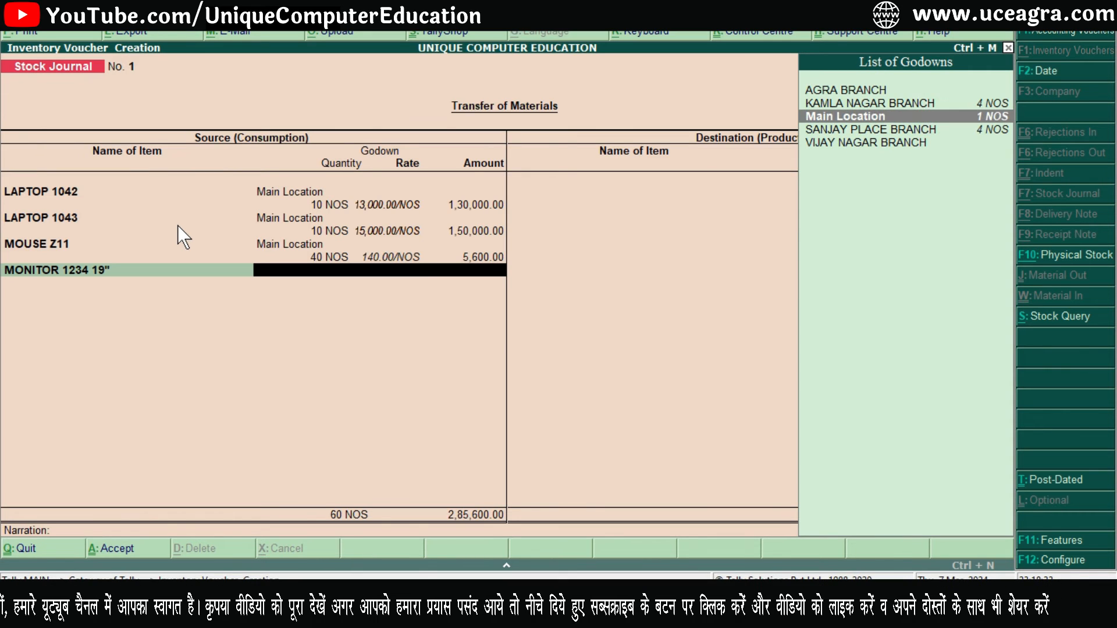
key(Return)
text(1)
key(Return)
key(Return)
key(Return)
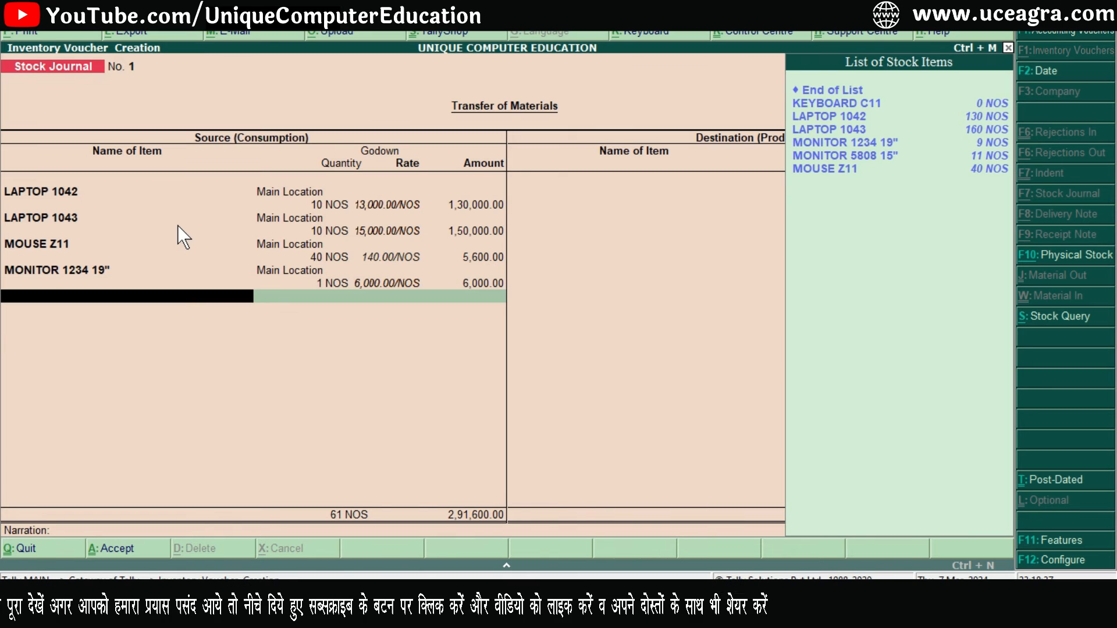
Add MONITOR 5808 15" as a source item with 1 NOS from Main Location, keeping the default rate
key(Down)
key(Down)
key(Down)
key(Down)
key(Return)
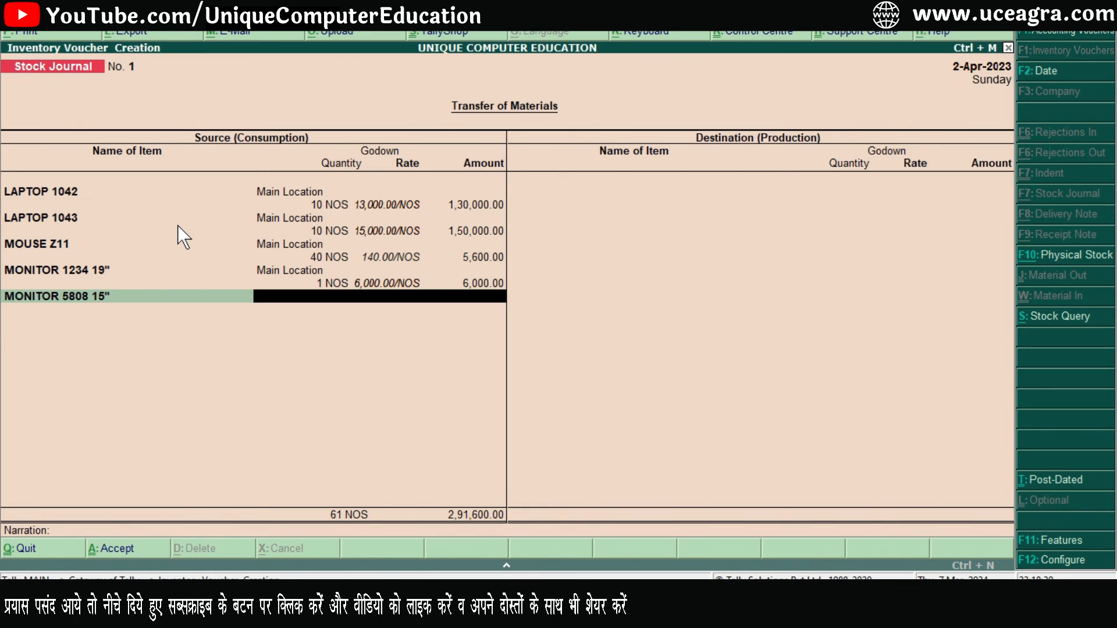
key(Down)
key(Down)
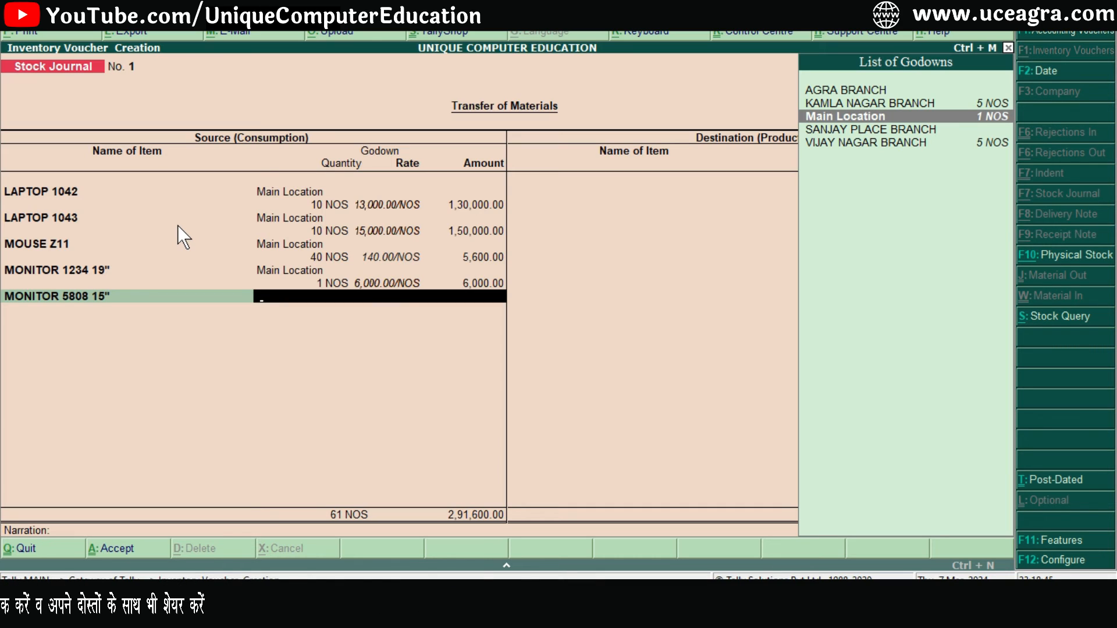
key(Return)
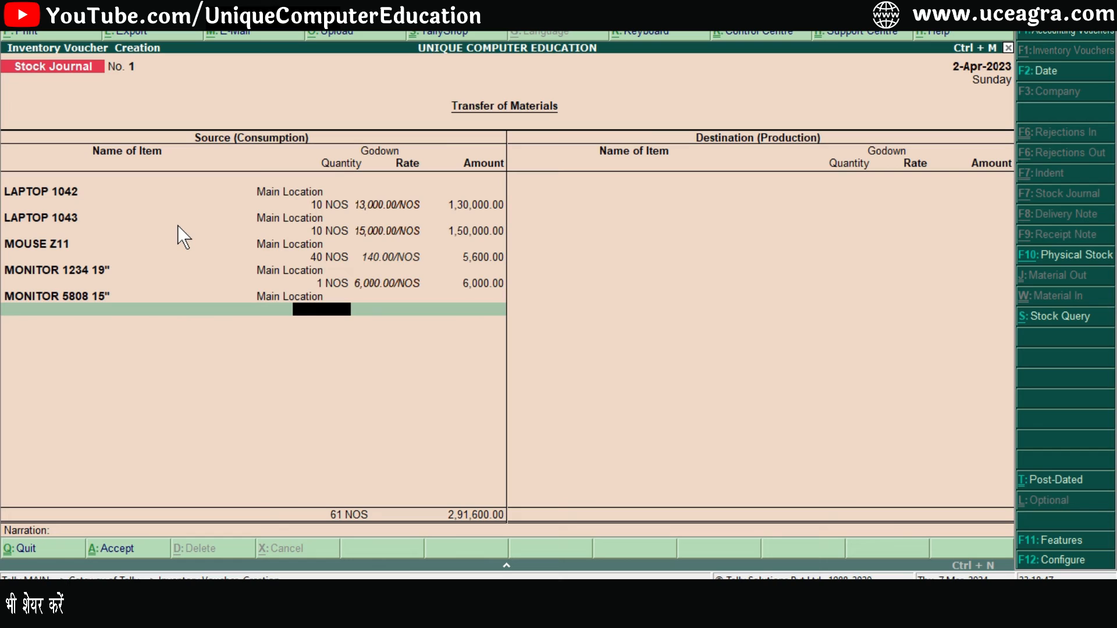
key(Return)
key(Return)
key(Return)
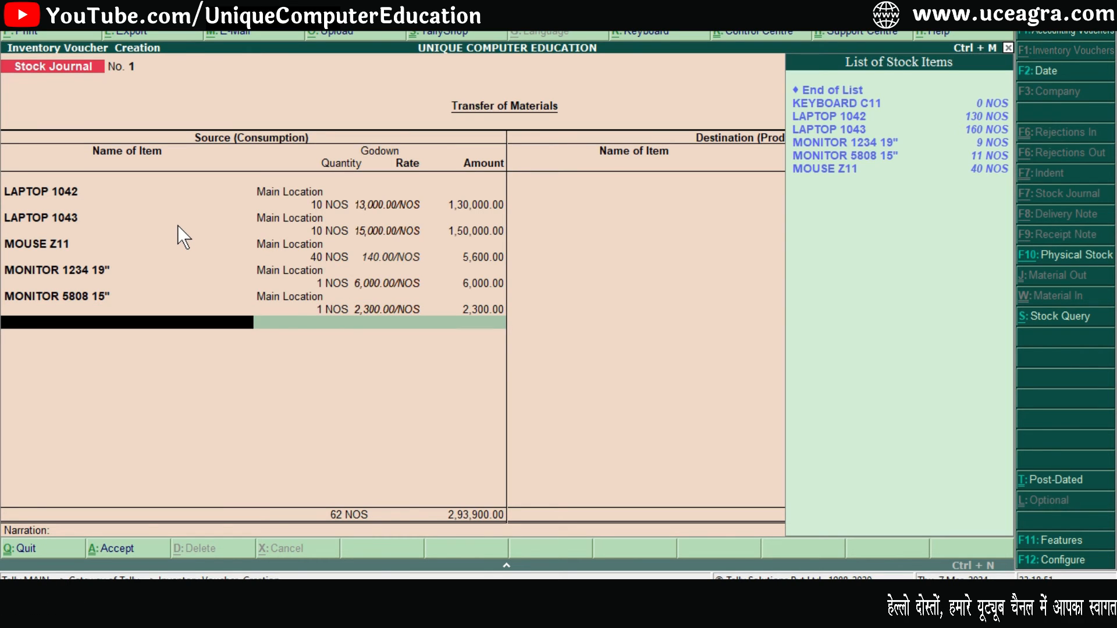
key(Down)
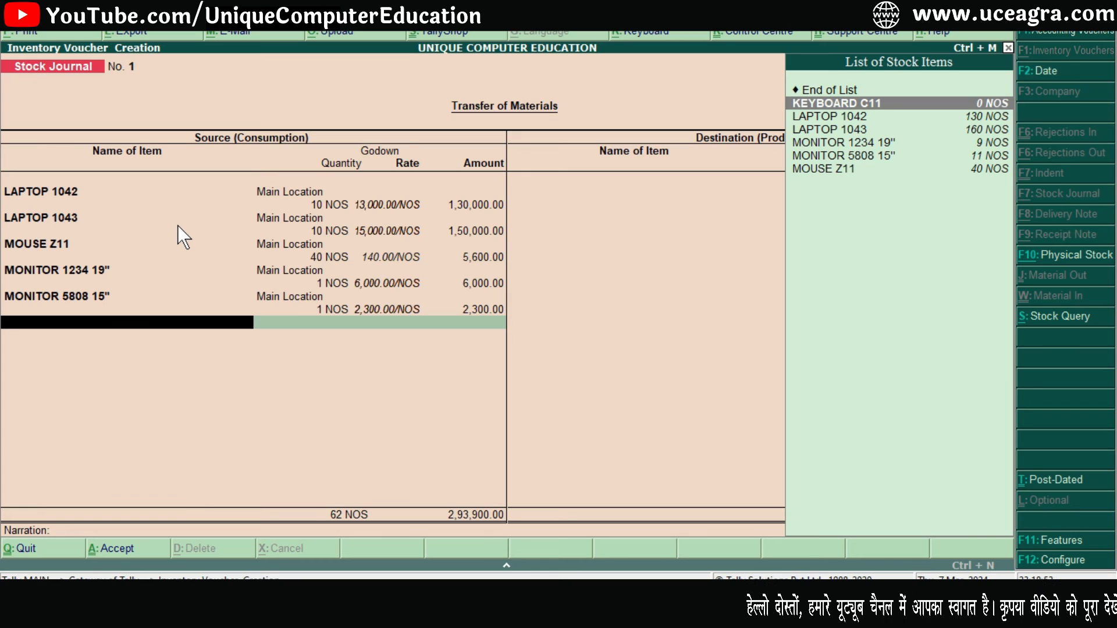
key(Return)
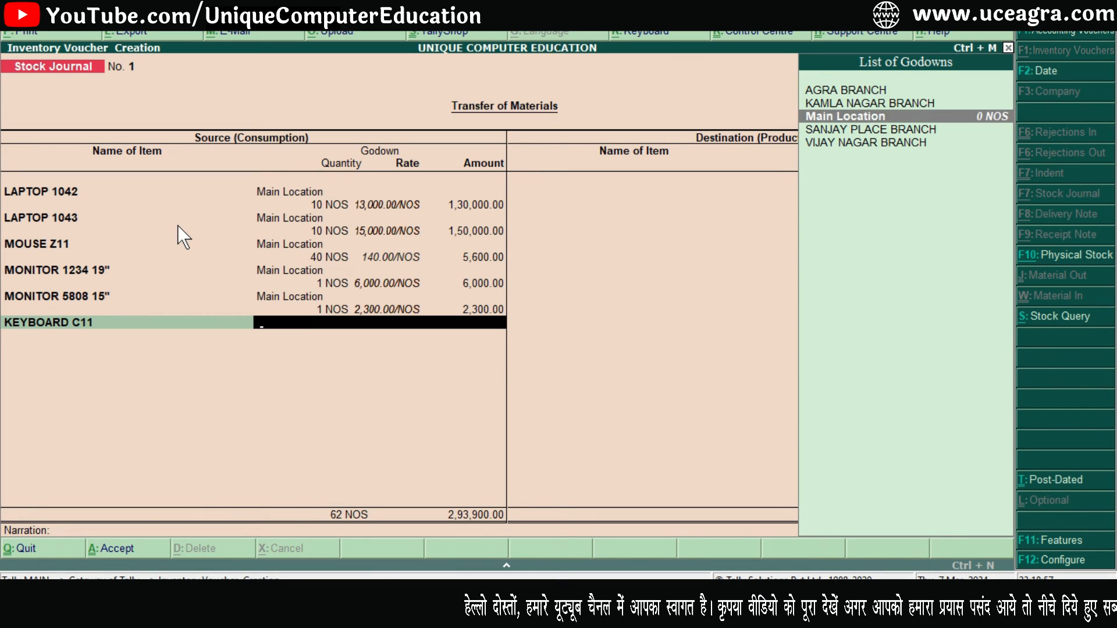
key(Escape)
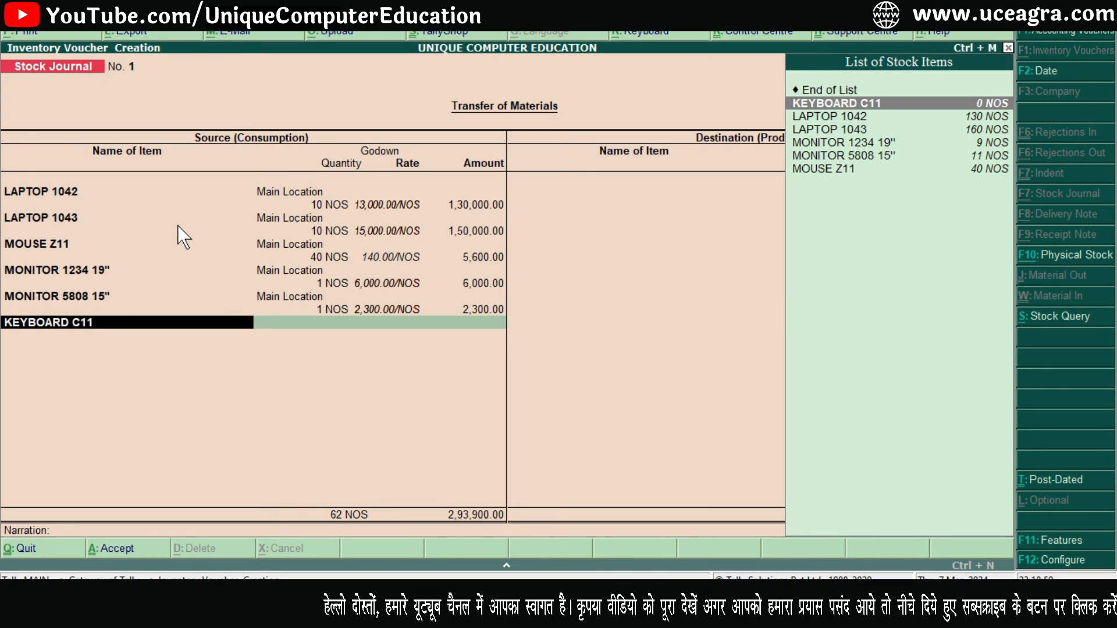
End the source item list and enter LAPTOP 1042 as the first destination item with 10 NOS in KAMLA NAGAR BRANCH
key(Up)
key(Return)
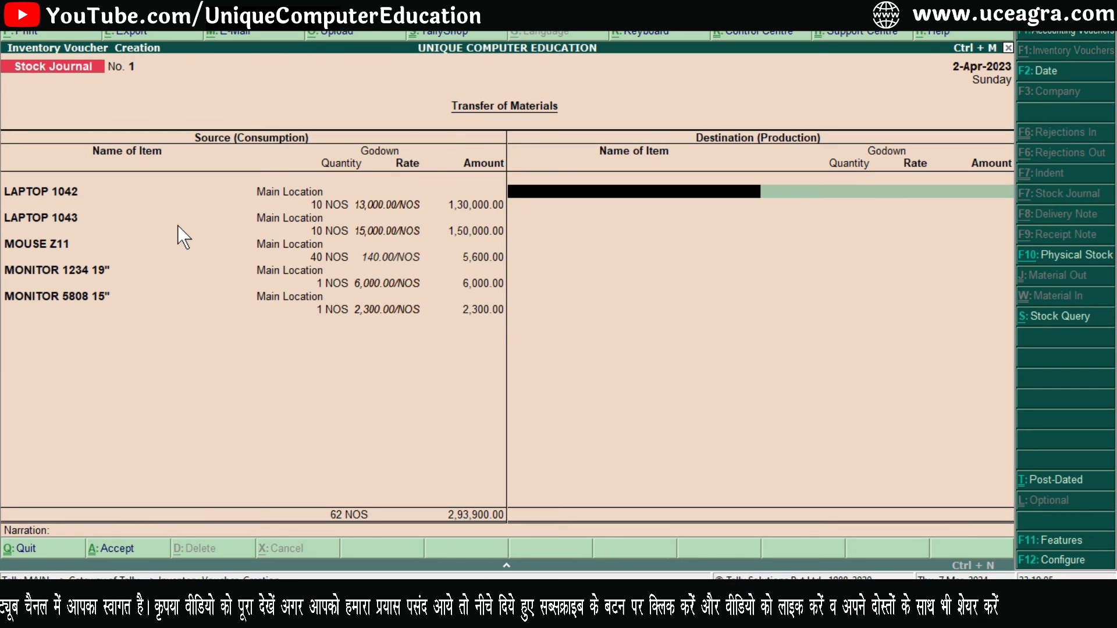
key(space)
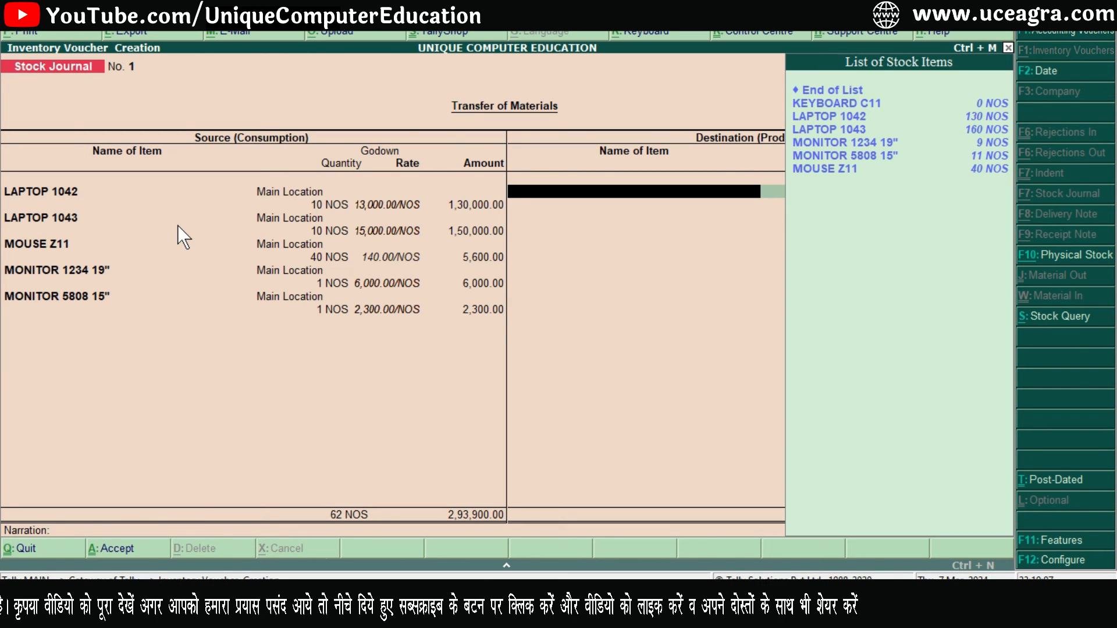
key(Down)
key(Down)
key(Return)
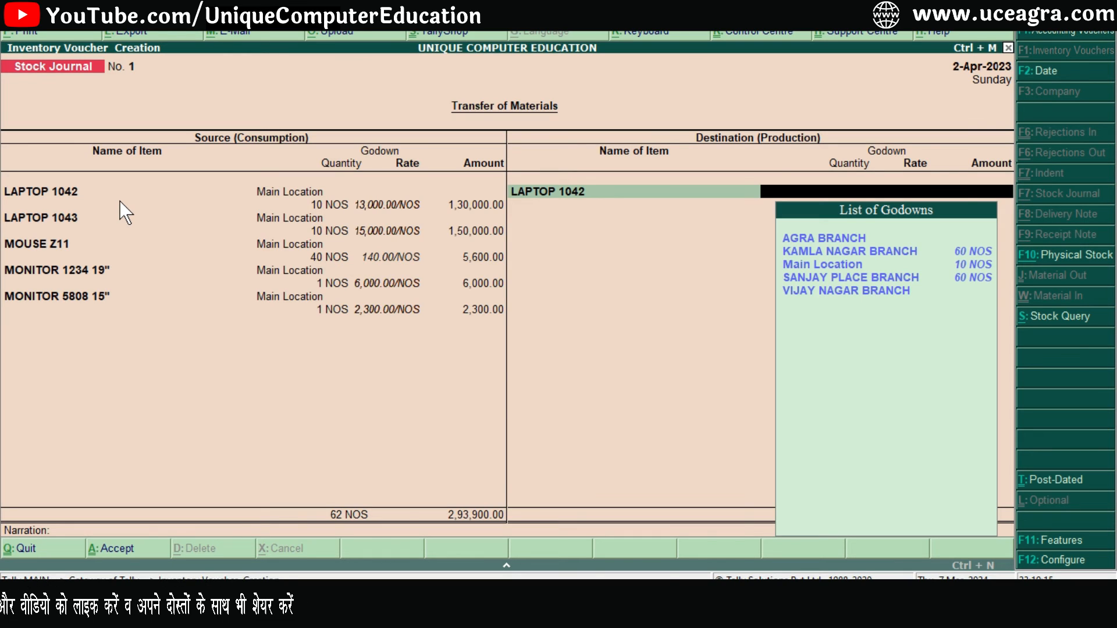
key(Down)
key(Return)
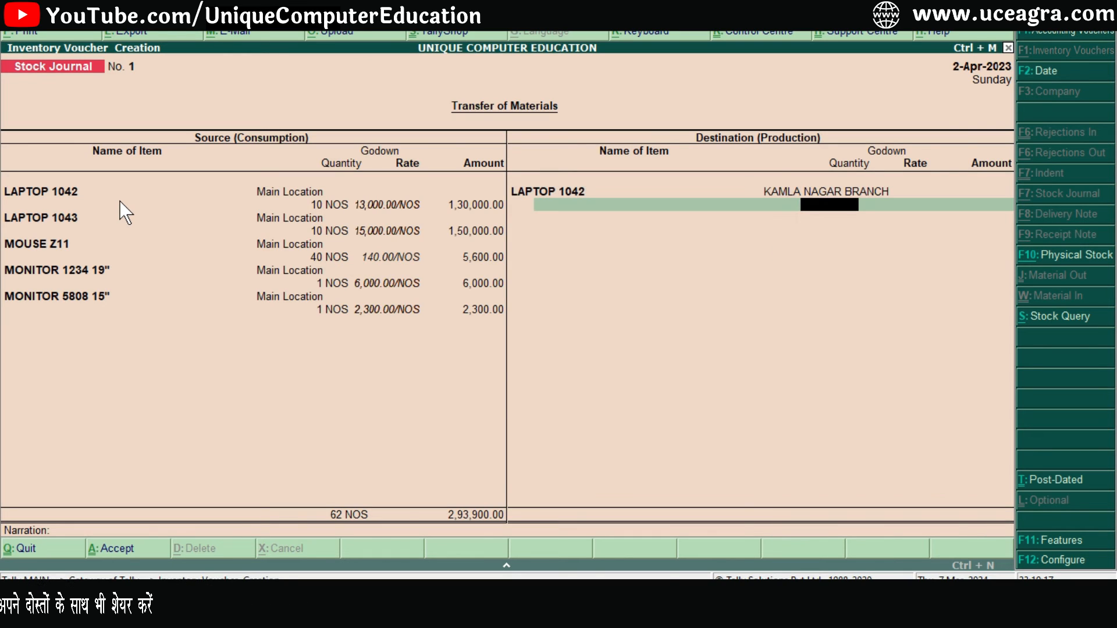
text(10)
key(Return)
key(Return)
key(Return)
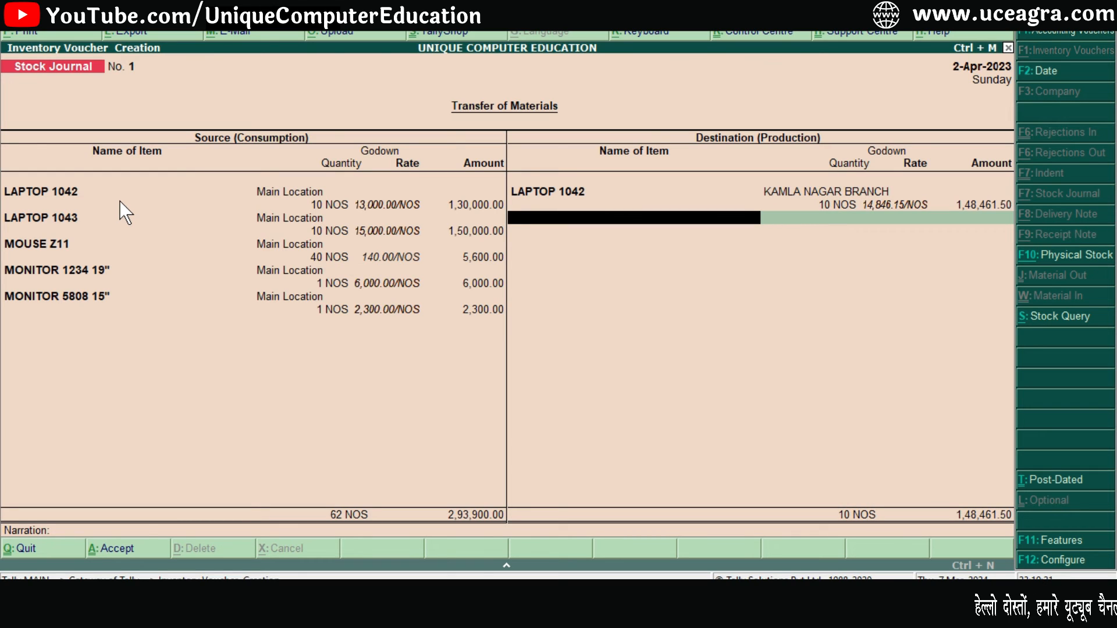
Set the destination rate of LAPTOP 1042 to 13000 so it matches the source rate
key(BackSpace)
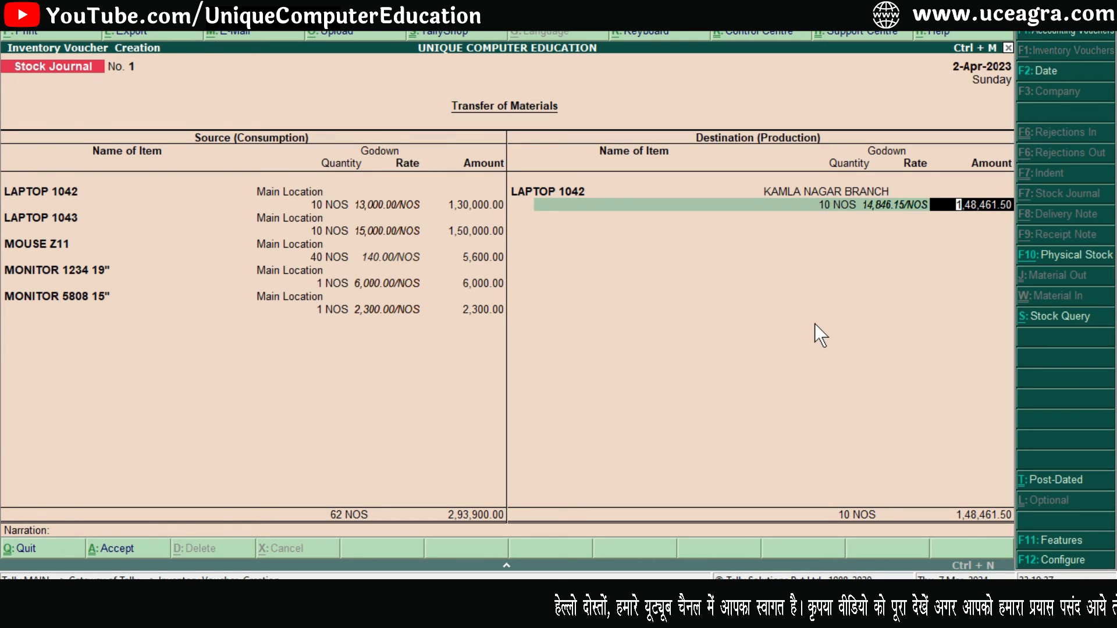
key(BackSpace)
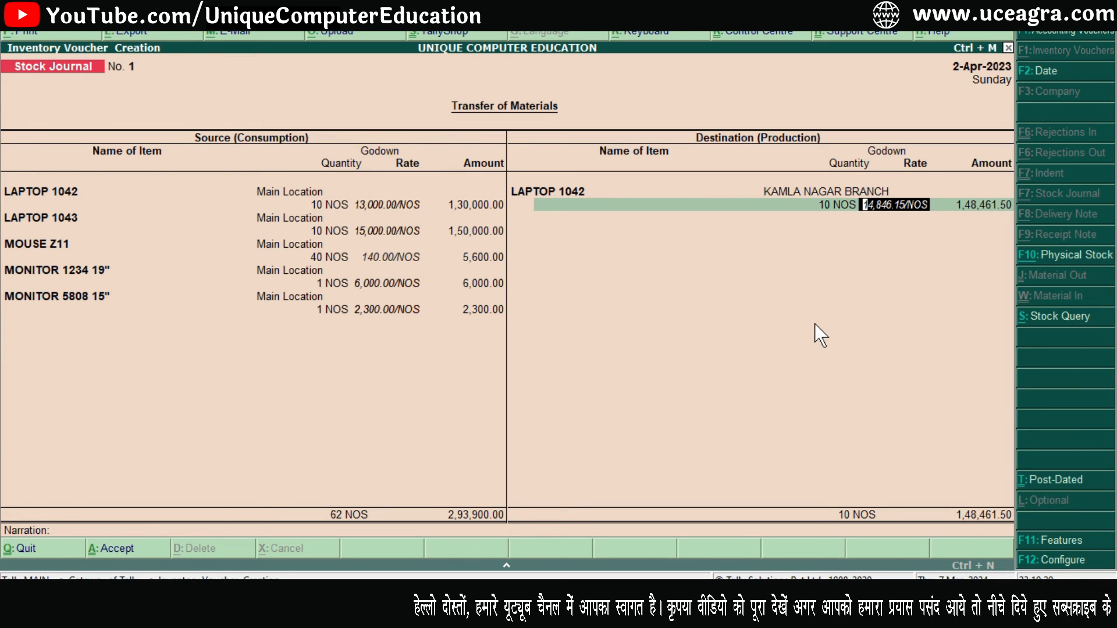
text(13000)
key(Return)
key(Return)
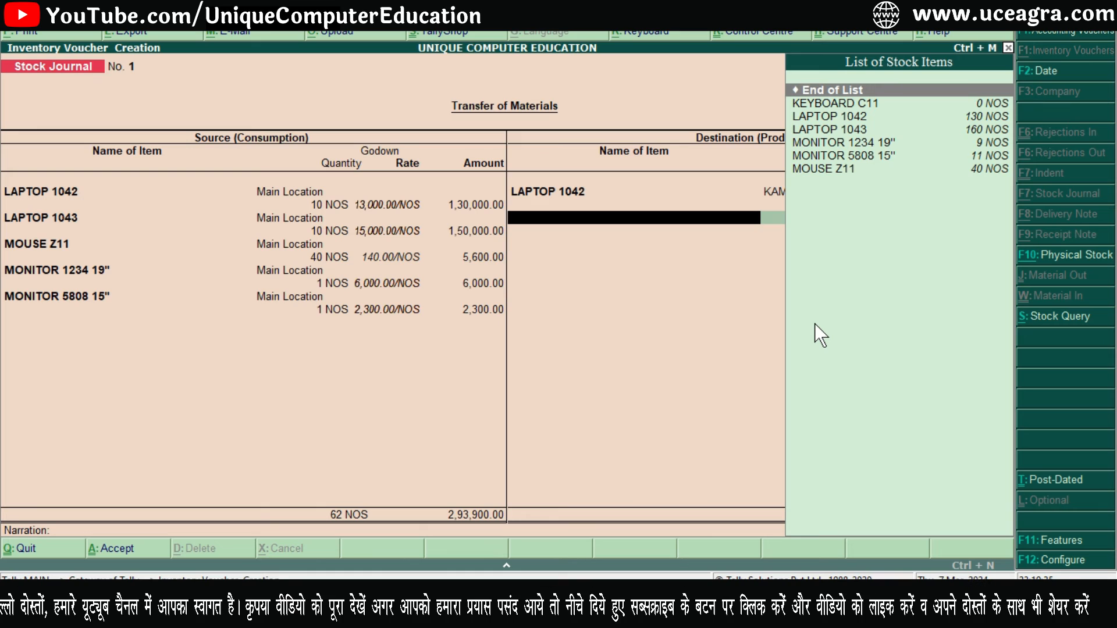
Add LAPTOP 1043 as the second destination item with 10 NOS in SANJAY PLACE BRANCH
key(Down)
key(Down)
key(Down)
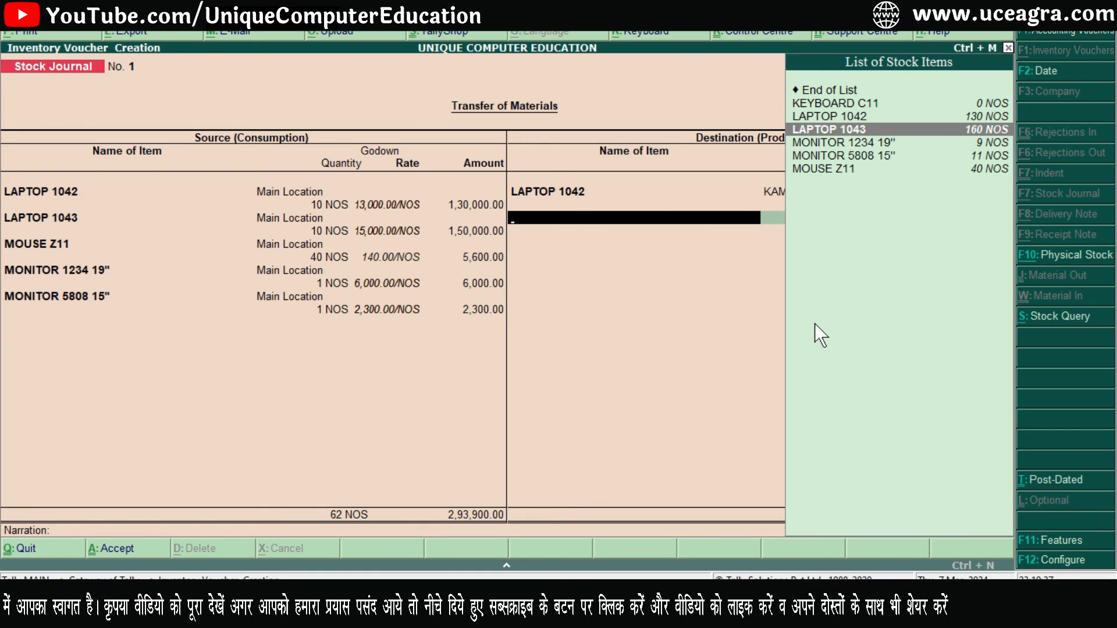
key(Return)
text(1)
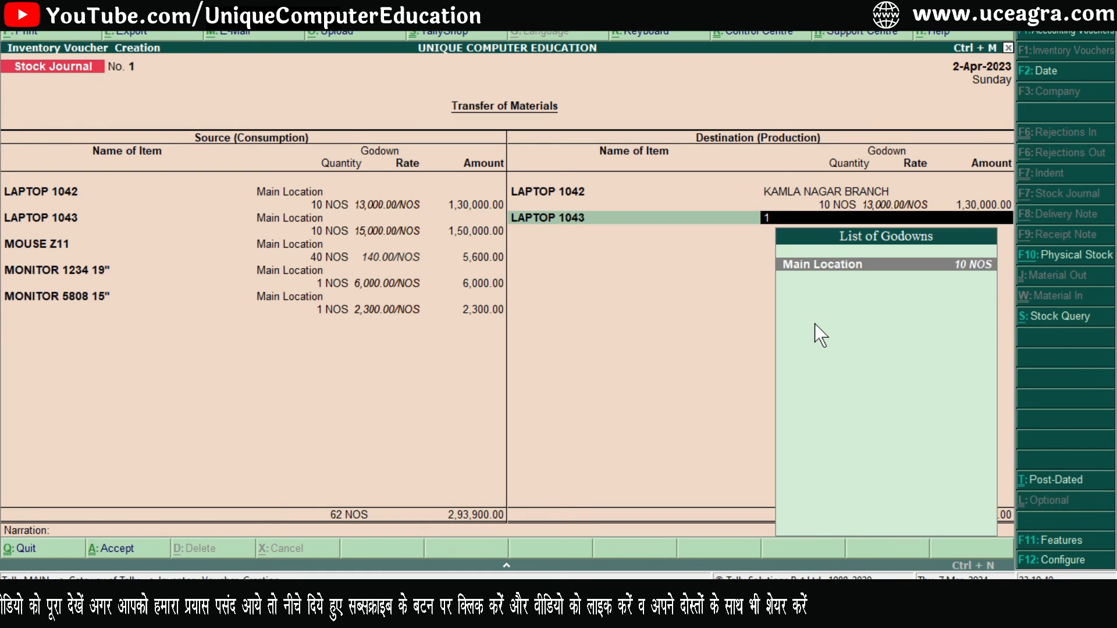
key(BackSpace)
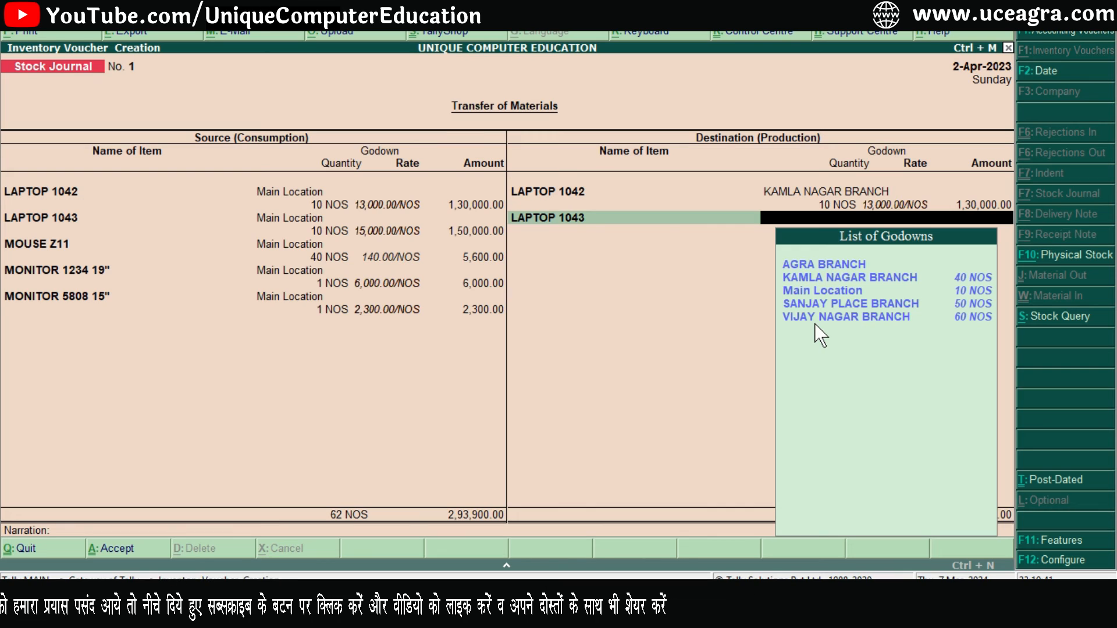
key(Down)
key(Down)
key(Down)
key(Down)
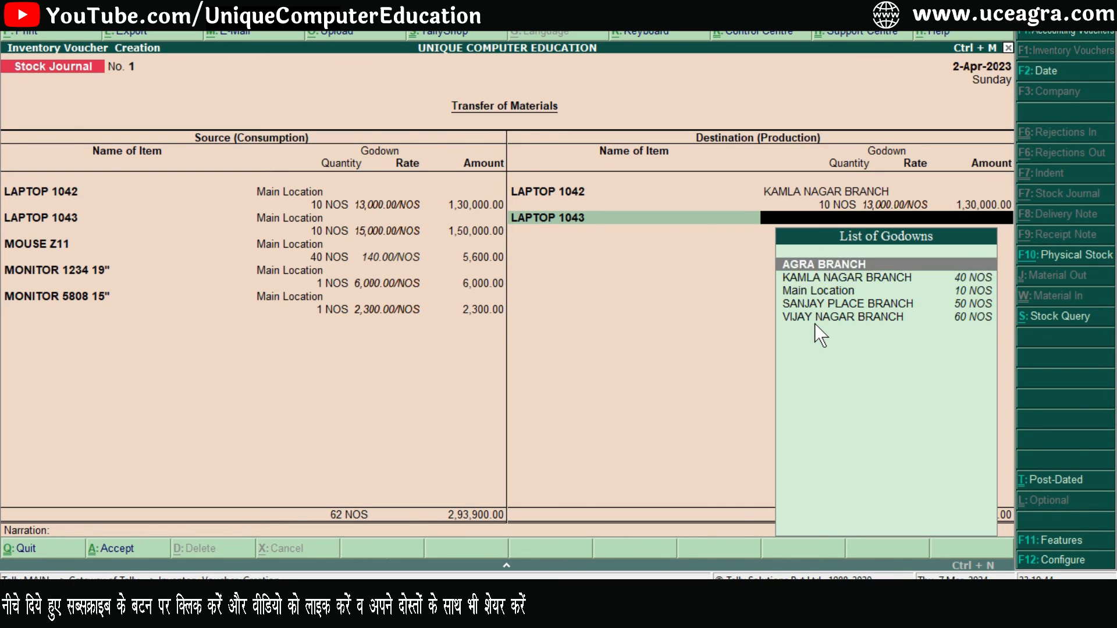
key(Return)
text(10)
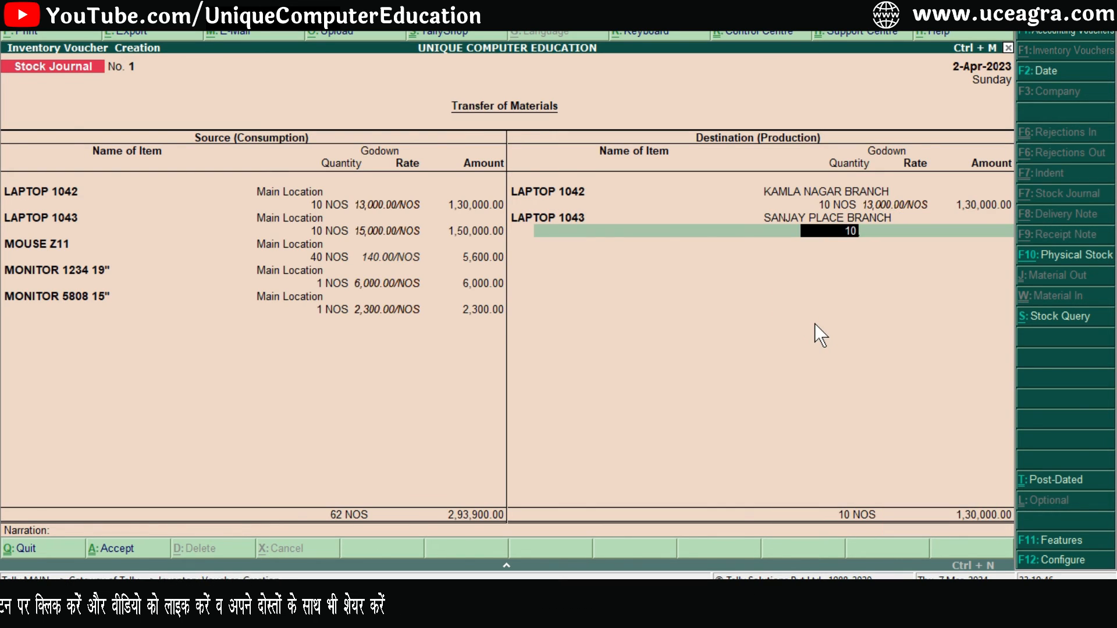
Set the destination rate of LAPTOP 1043 to 15000 and accept the resulting amount
key(Return)
text(15,000)
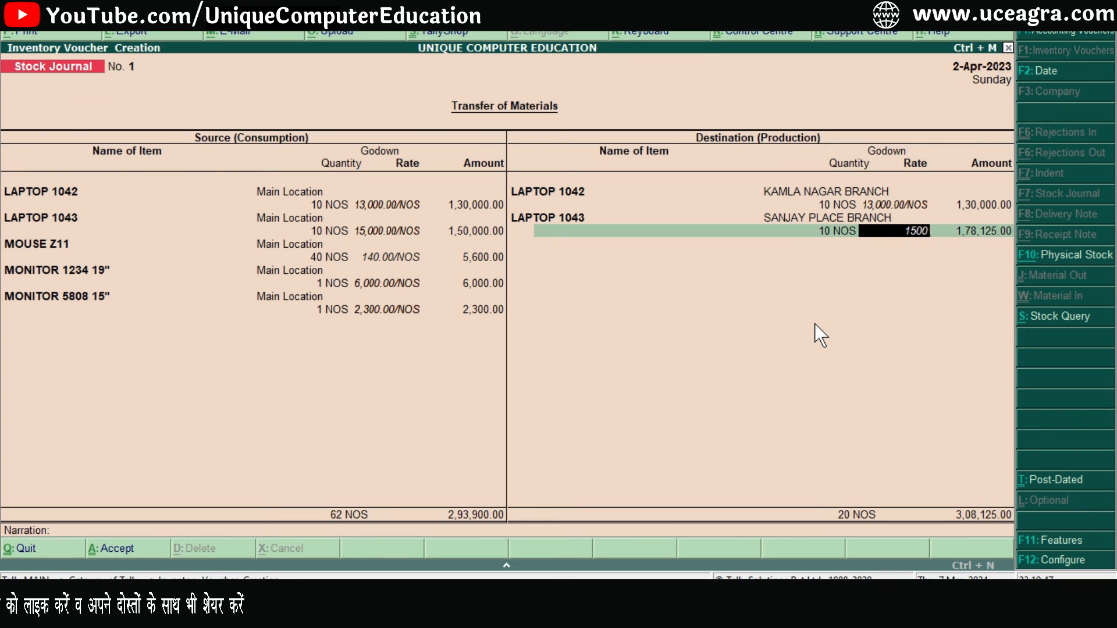
key(Return)
key(Return)
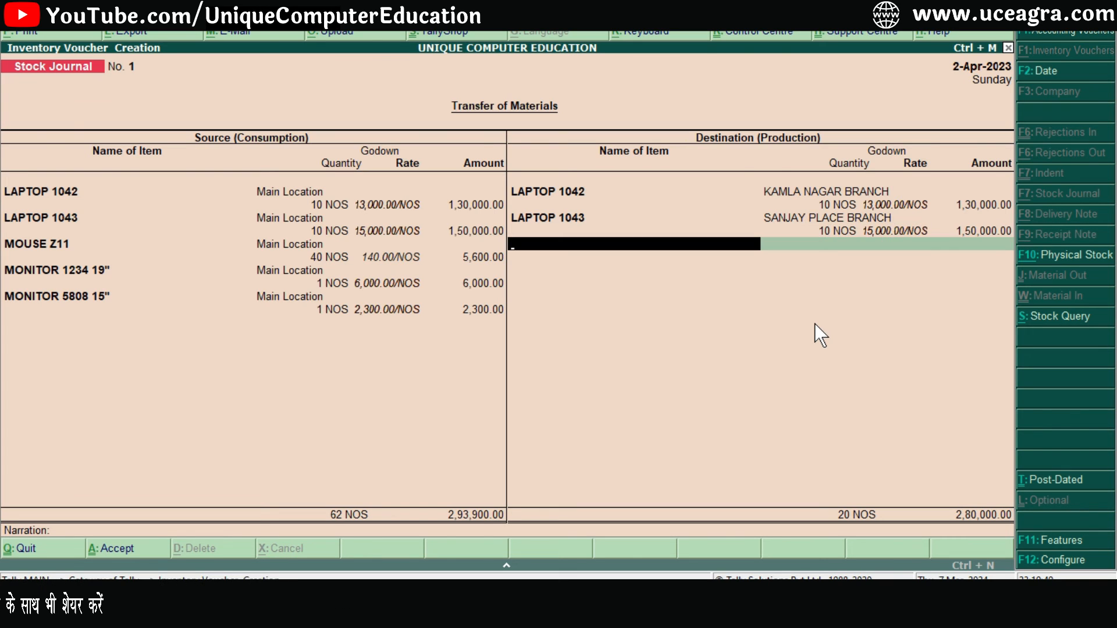
Choose MOUSE Z11 as the third destination item of the stock journal
key(Down)
key(Down)
key(Down)
key(Down)
key(Down)
key(Down)
key(Return)
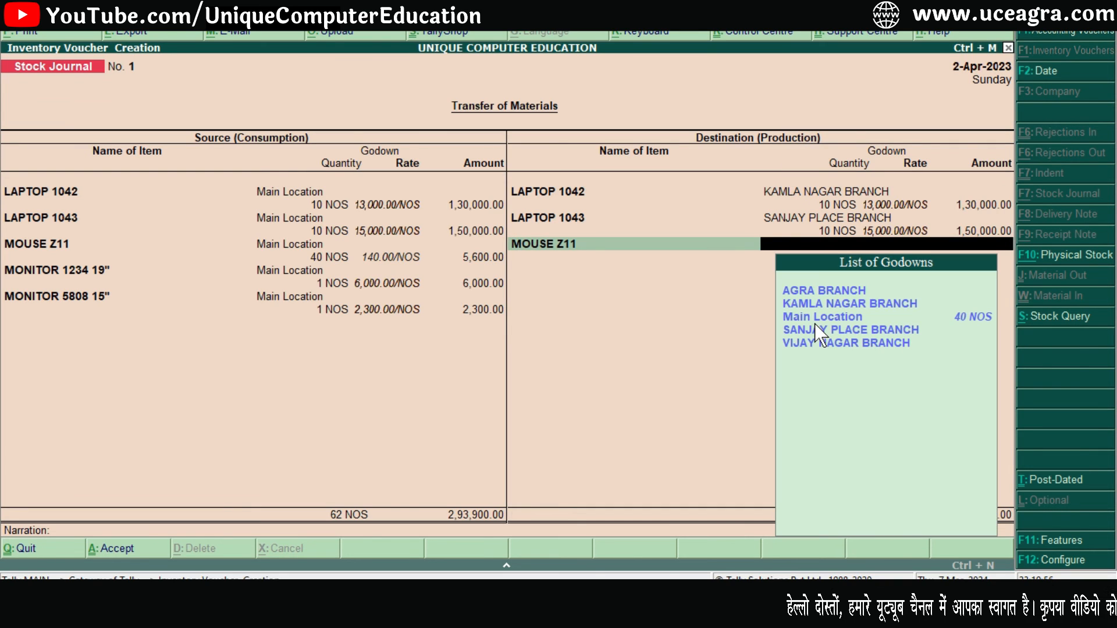
Assign the destination MOUSE Z11 to VIJAY NAGAR BRANCH with 40 NOS, keeping the default rate
key(Down)
key(Down)
key(Down)
key(Down)
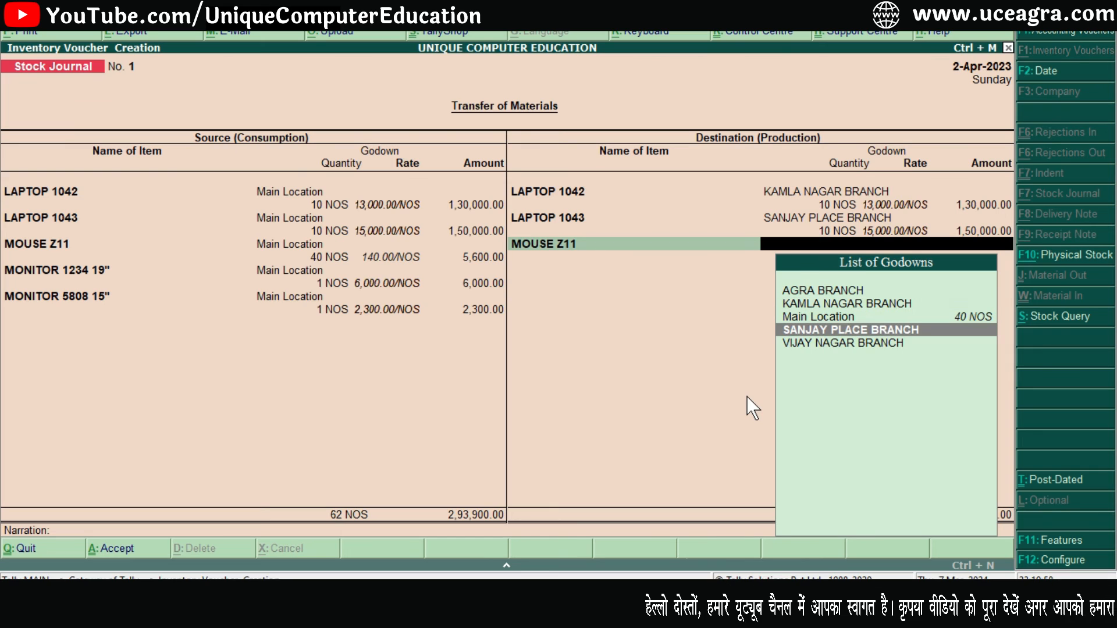
key(Return)
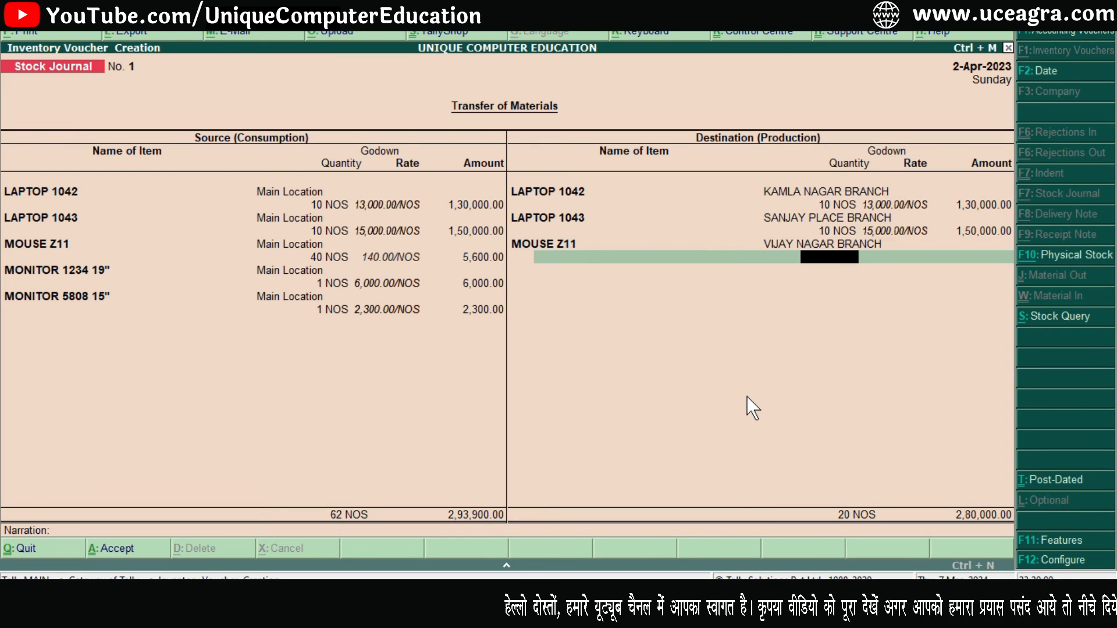
text(40)
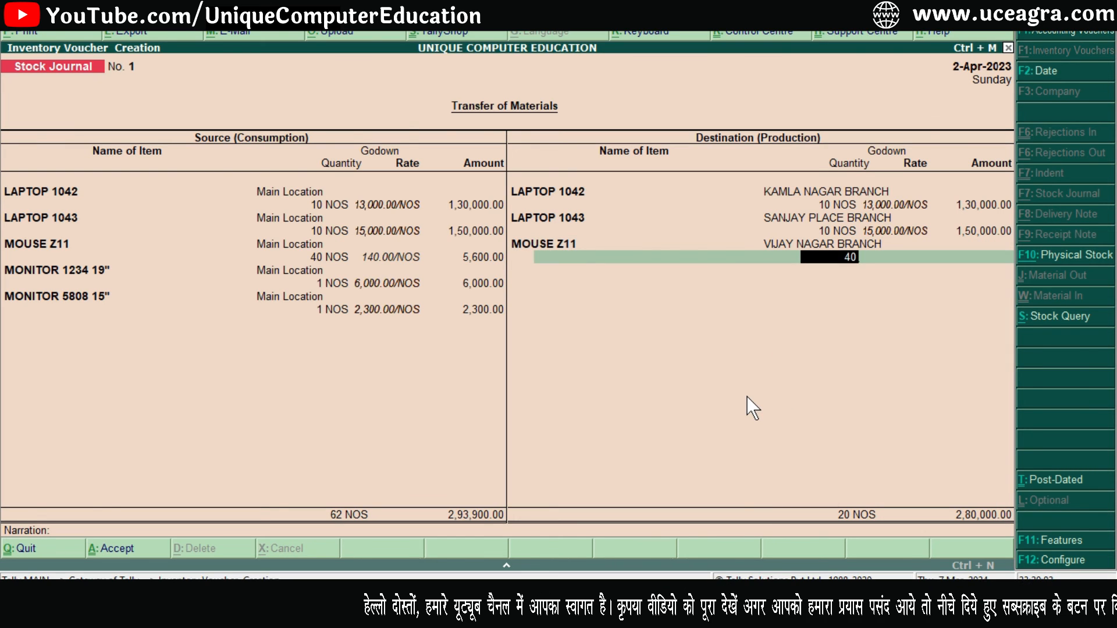
key(Return)
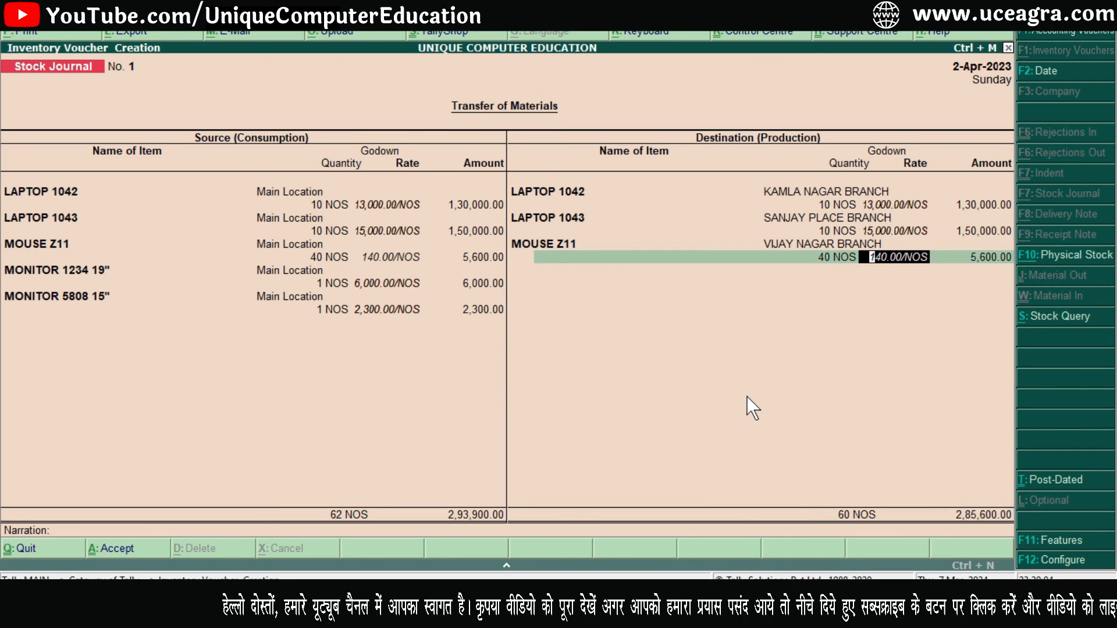
key(Return)
key(Return)
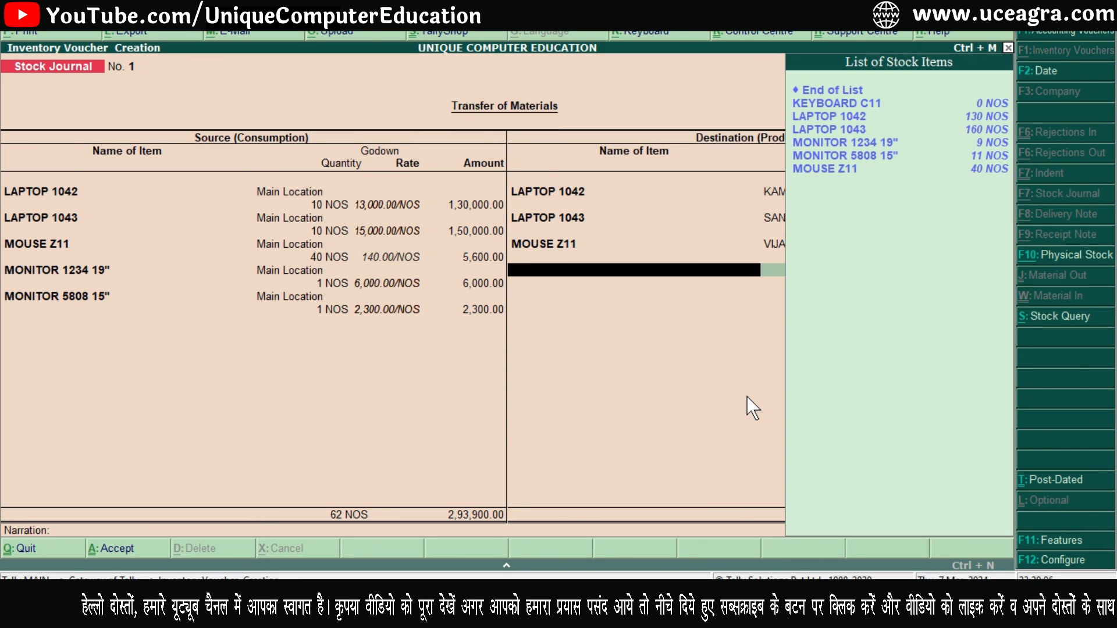
Add MONITOR 1234 19" as the fourth destination item and assign it to SANJAY PLACE BRANCH
key(Down)
key(Down)
key(Down)
key(Down)
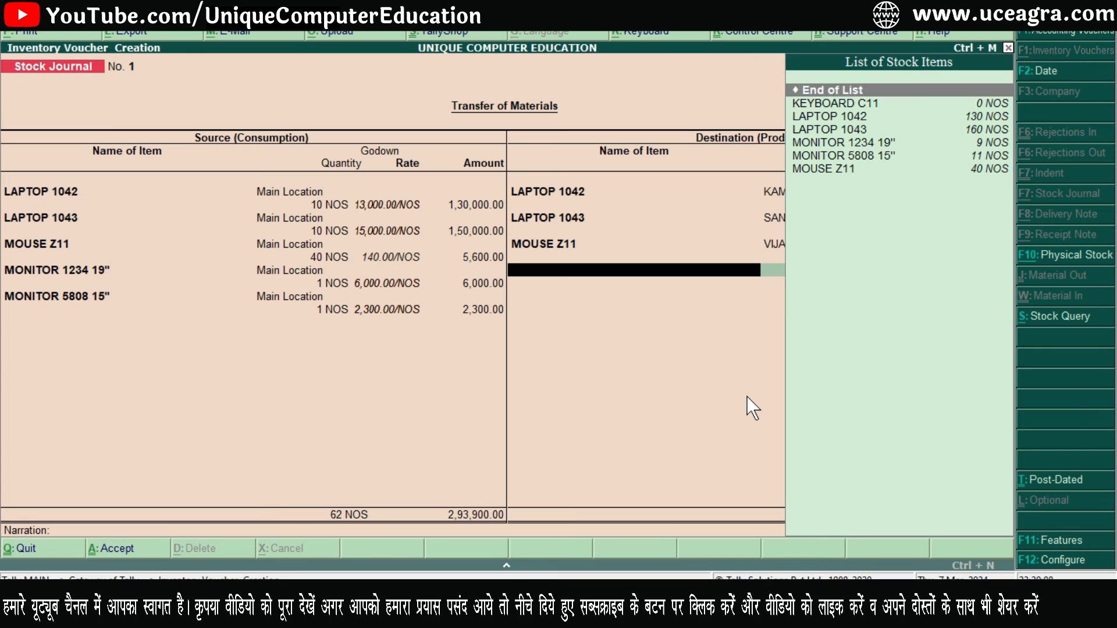
key(Return)
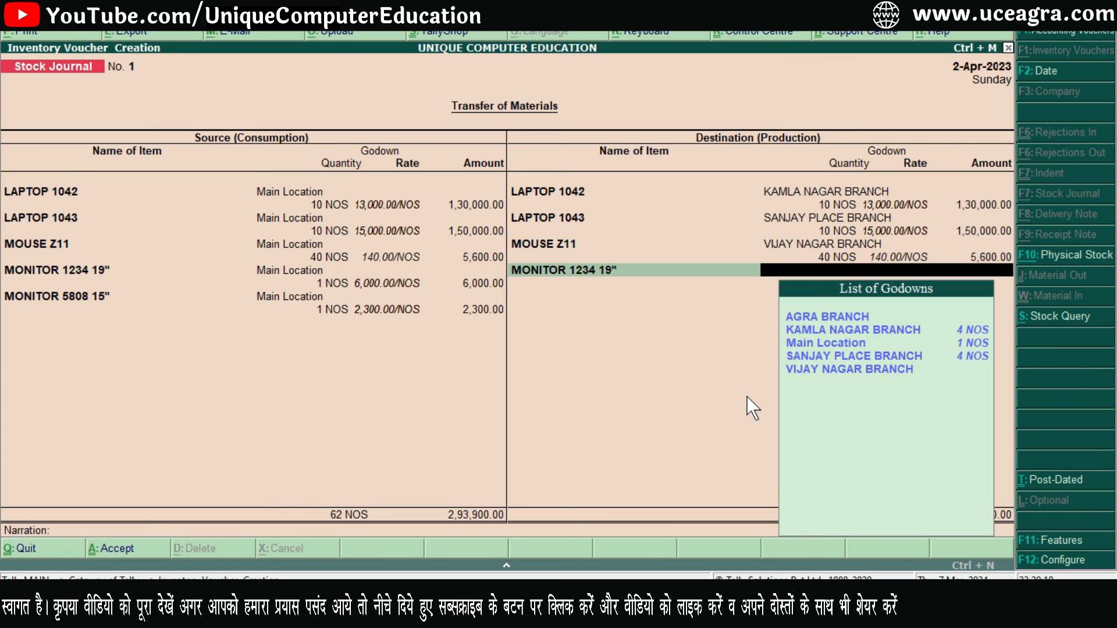
key(Down)
key(Down)
key(Down)
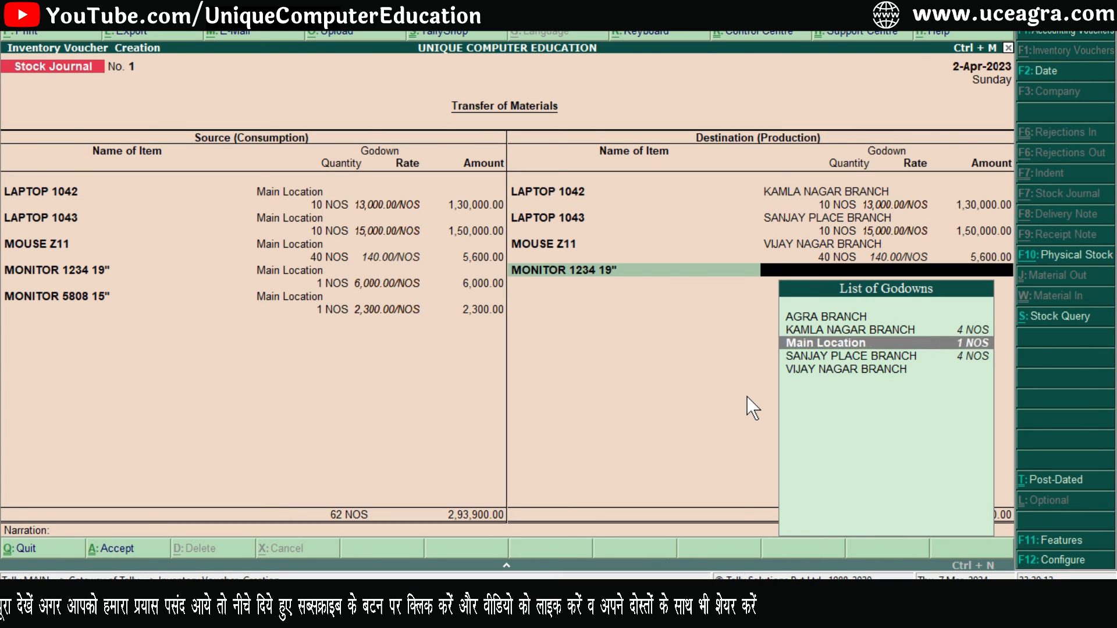
key(Return)
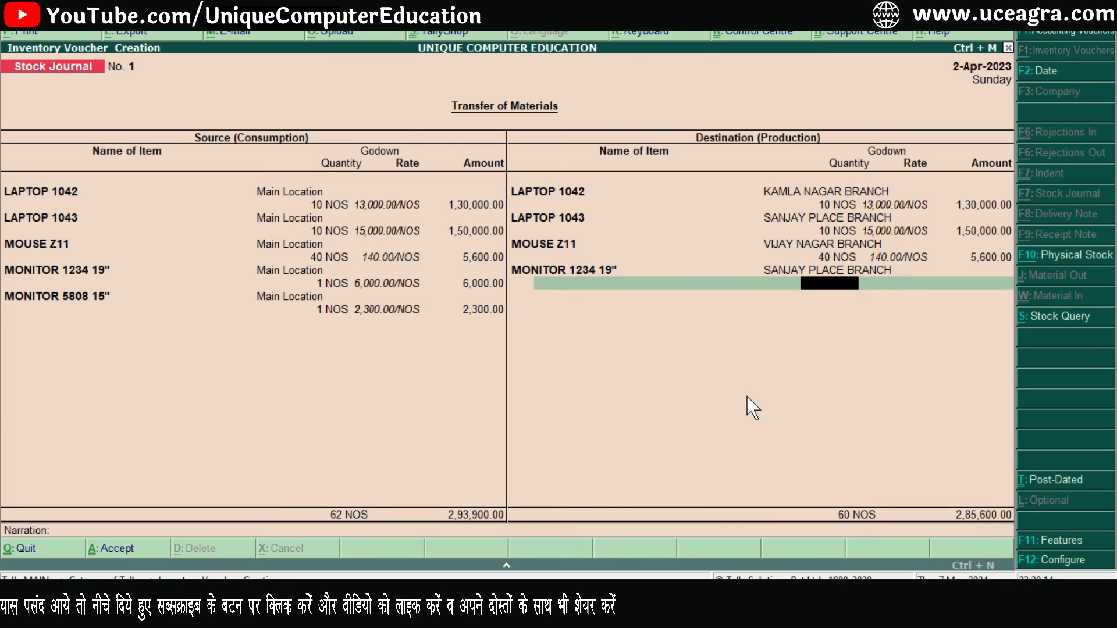
Enter 1 NOS at a rate of 6000 for the destination MONITOR 1234 19"
text(1)
key(Return)
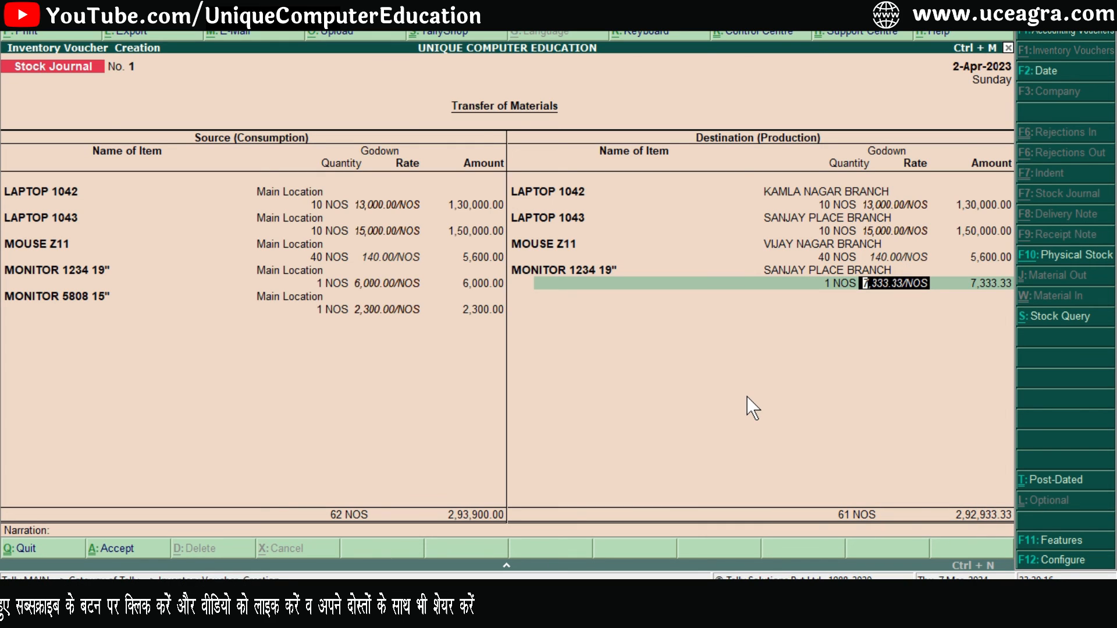
text(6000)
key(Return)
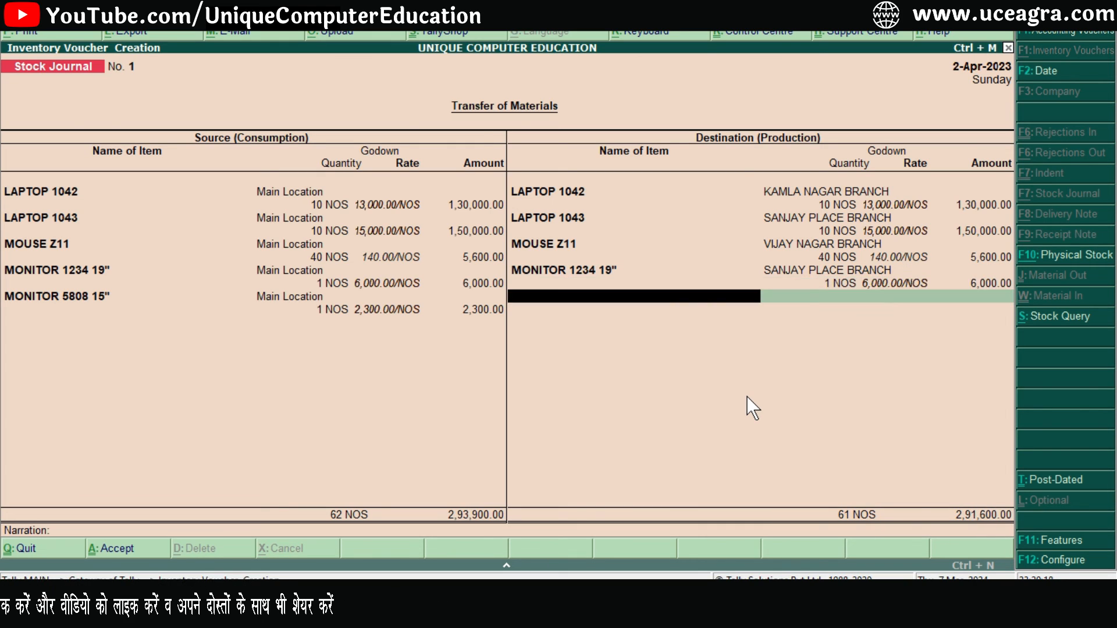
Add MONITOR 5808 15" as the fifth destination item and assign it to KAMLA NAGAR BRANCH
text(MONIT)
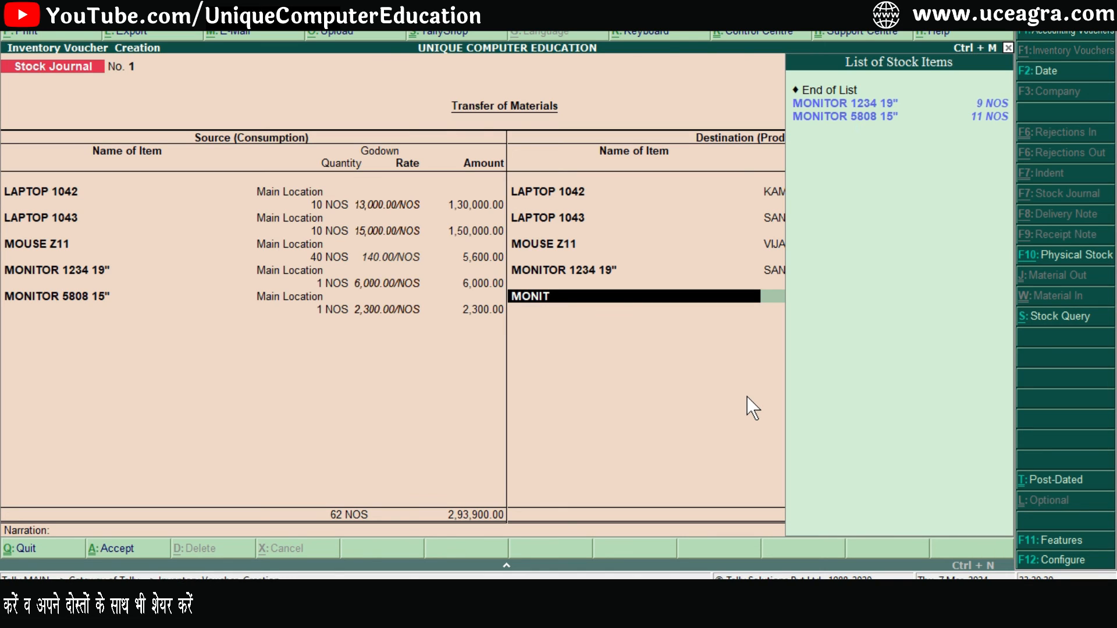
key(Down)
key(Down)
key(Return)
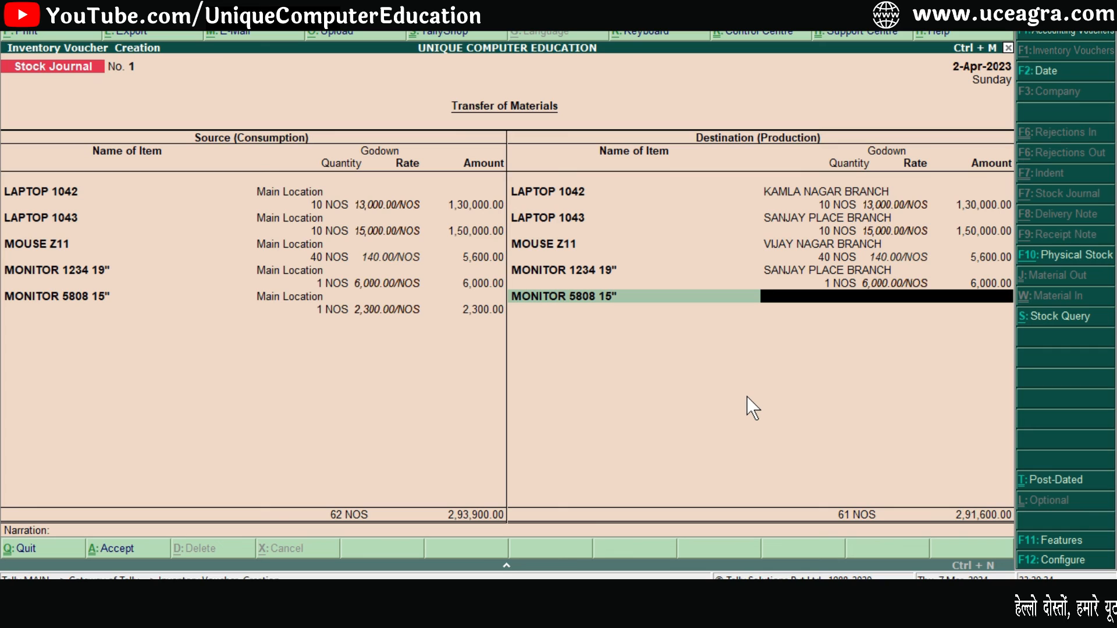
key(Down)
key(Down)
key(Down)
key(Down)
key(Up)
key(Return)
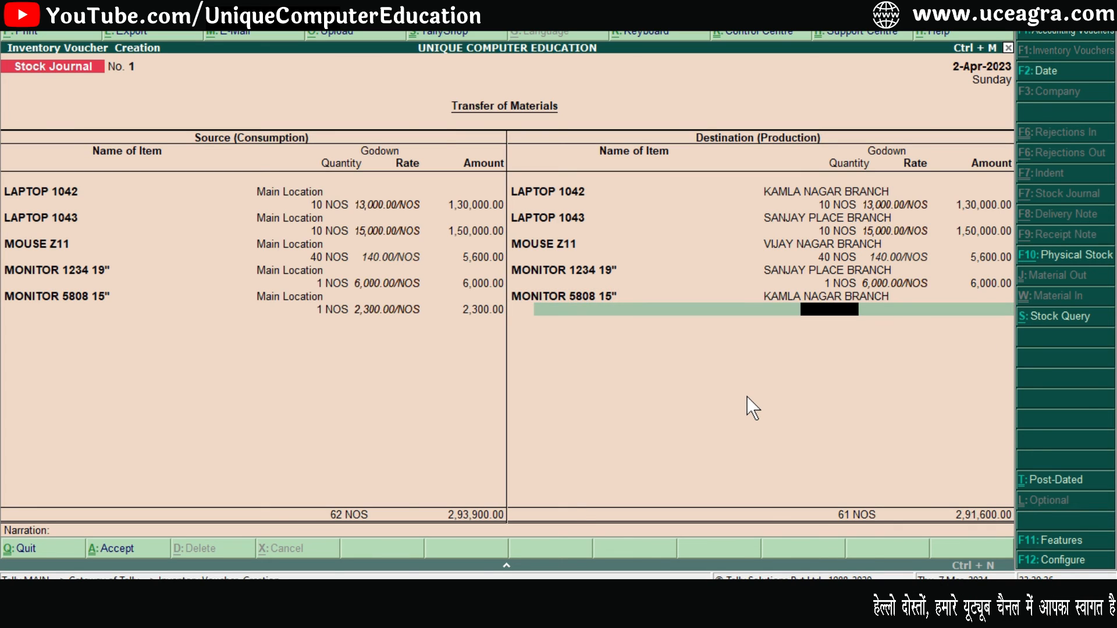
Enter 1 NOS at a rate of 2300 for the destination MONITOR 5808 15"
text(1)
key(Return)
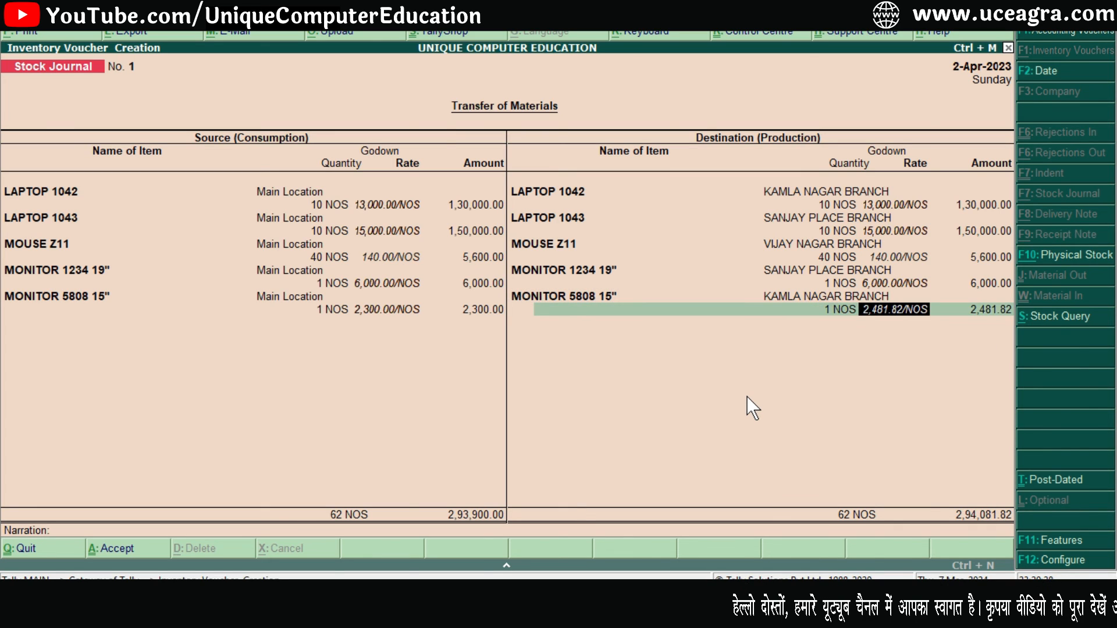
text(2)
key(Return)
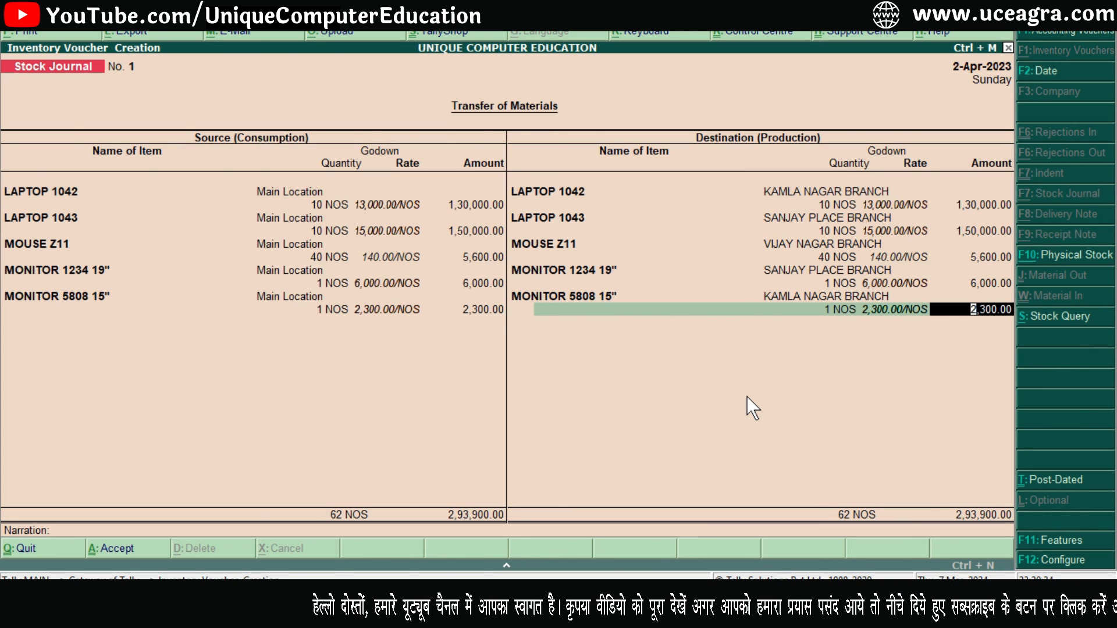
key(Return)
End the destination item list, enter the narration BEING STOCK TRANSFERED and save the stock journal
key(Return)
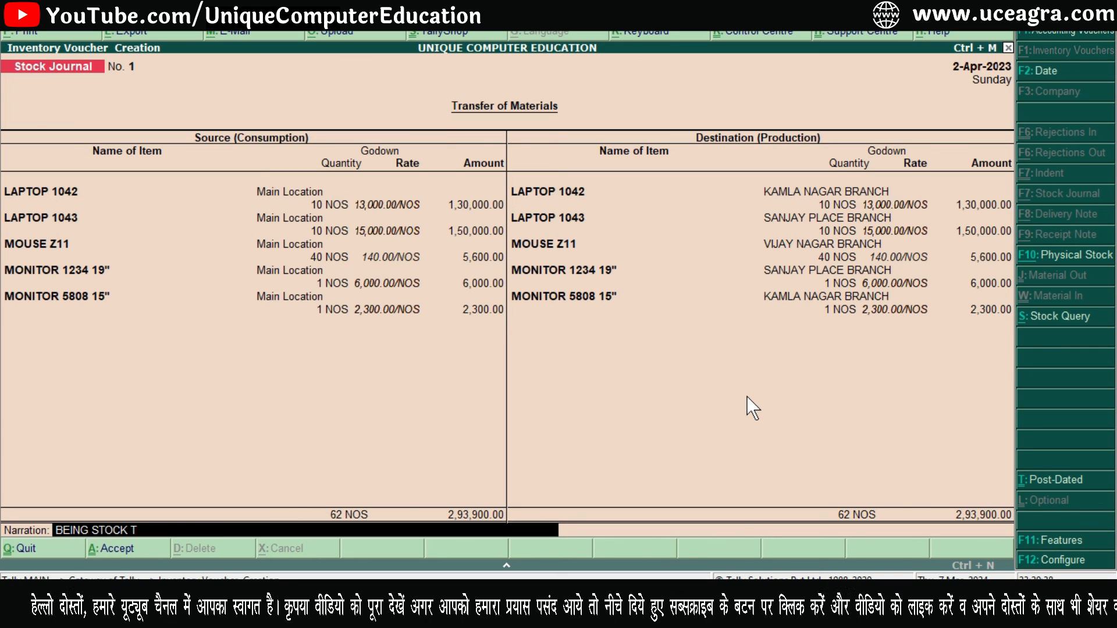
text(BEING STOCK TRANSFERED)
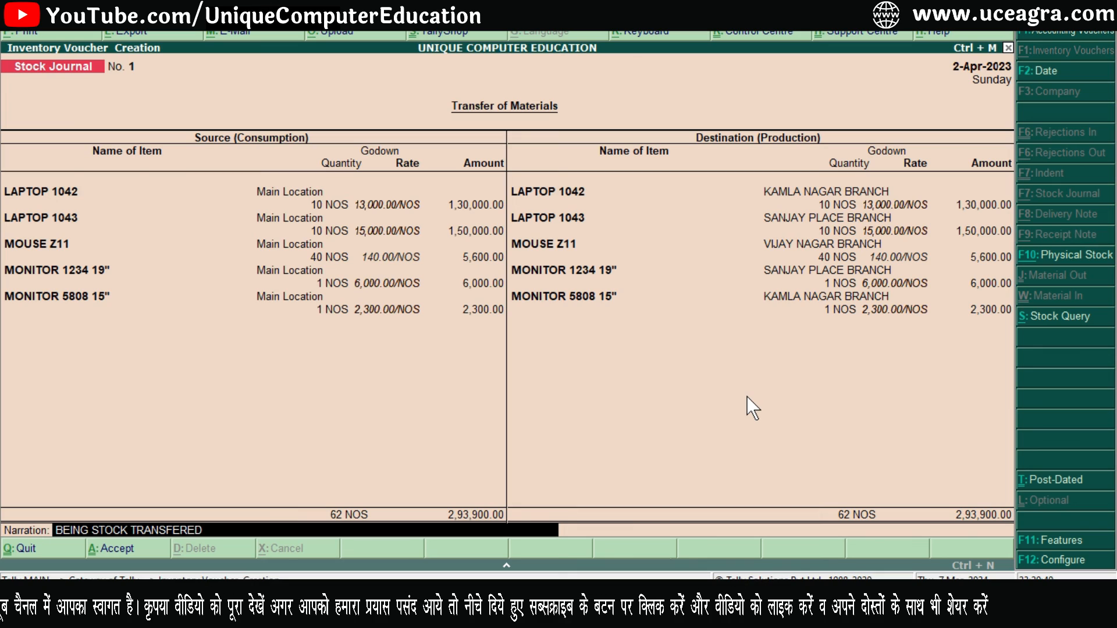
key(Return)
key(Return)
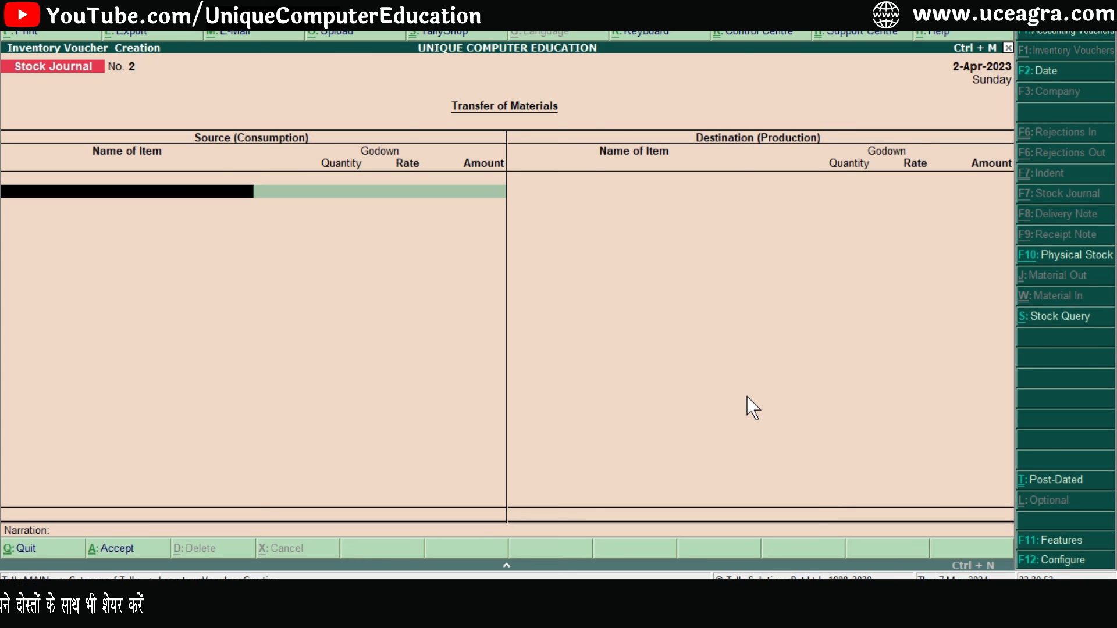
Leave voucher entry and open the Godown Summary report from the Stock Summary
key(Escape)
key(Down)
key(Down)
key(Down)
key(Down)
key(Down)
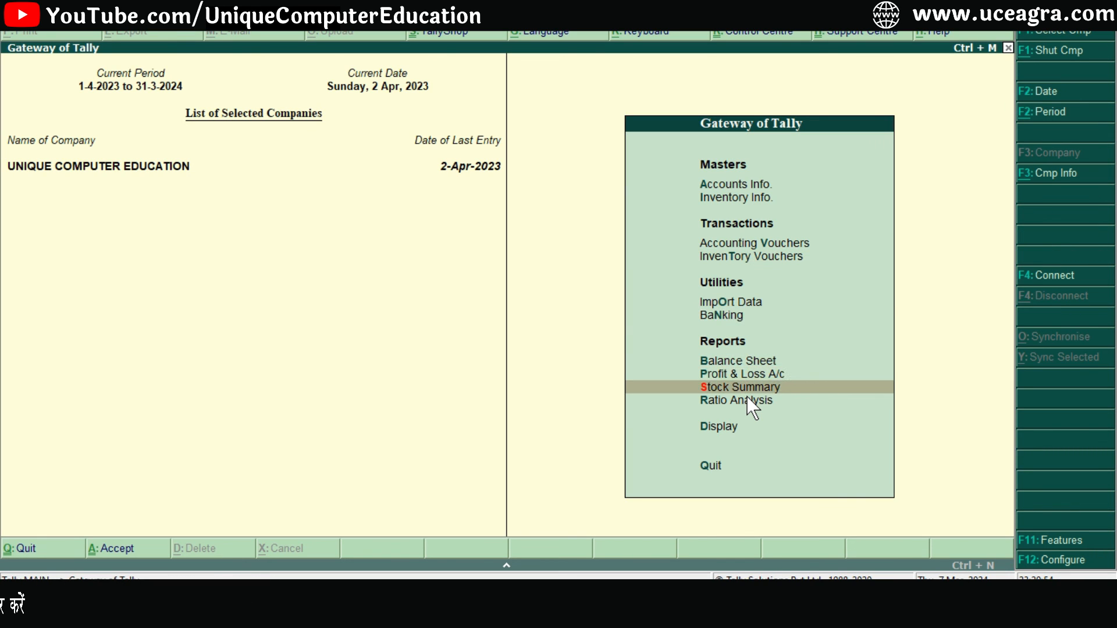
key(Return)
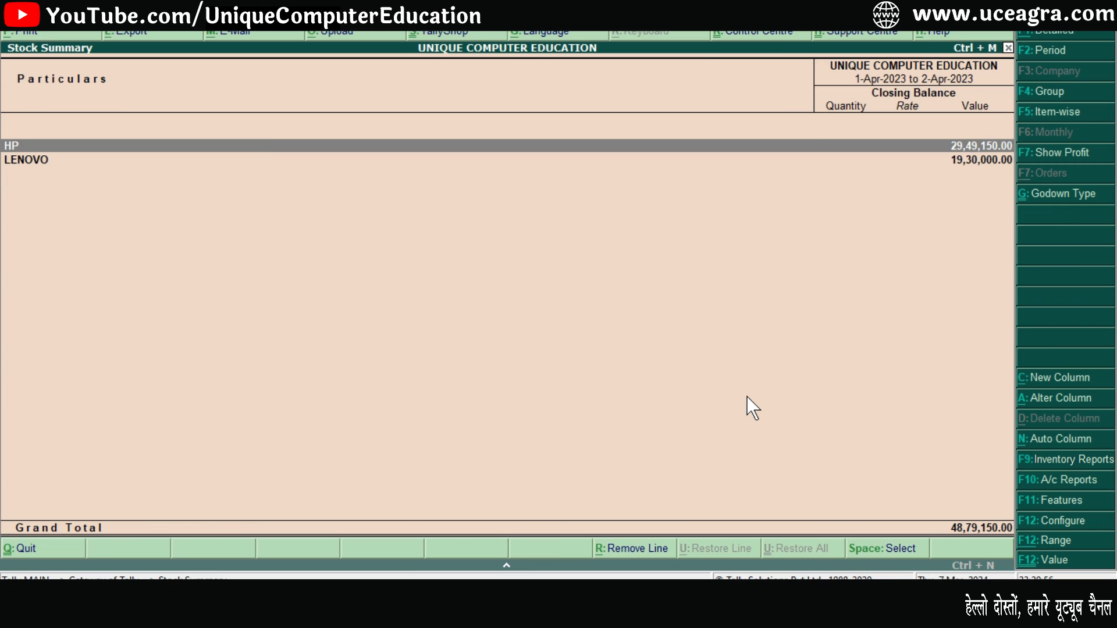
key(F9)
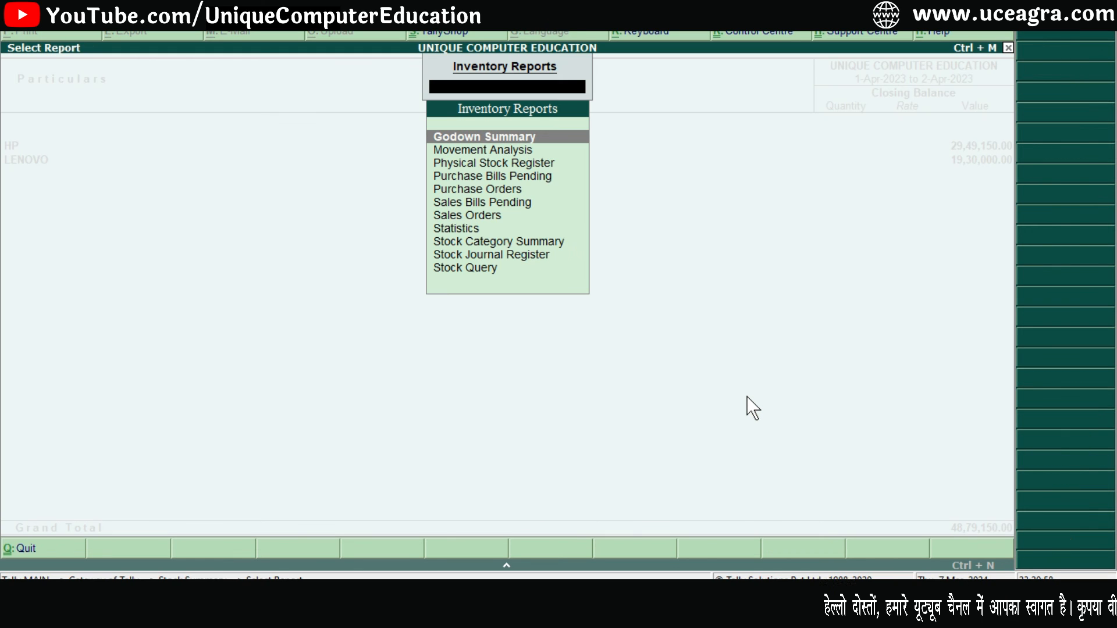
key(Return)
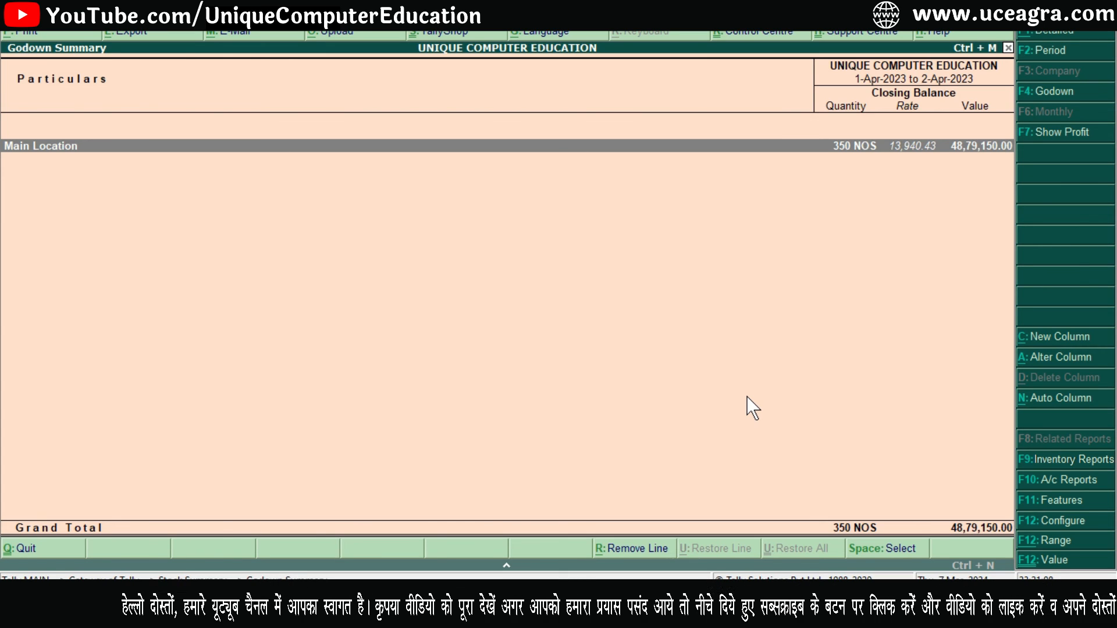
Drill down from Main Location through AGRA BRANCH and KAMLA NAGAR BRANCH to examine its HP stock items
key(Return)
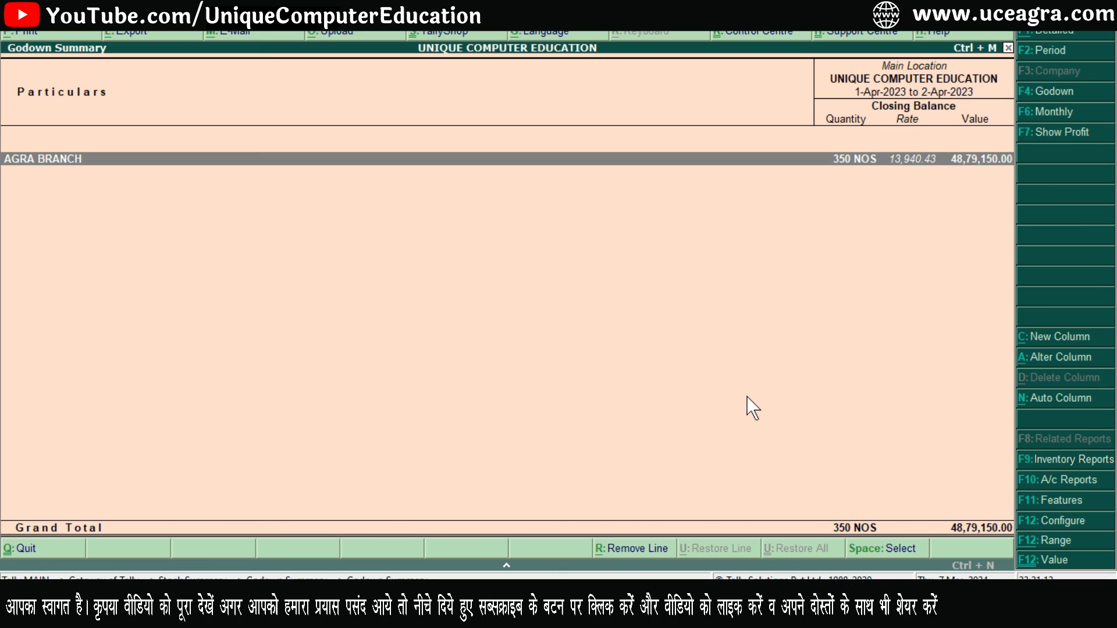
key(Return)
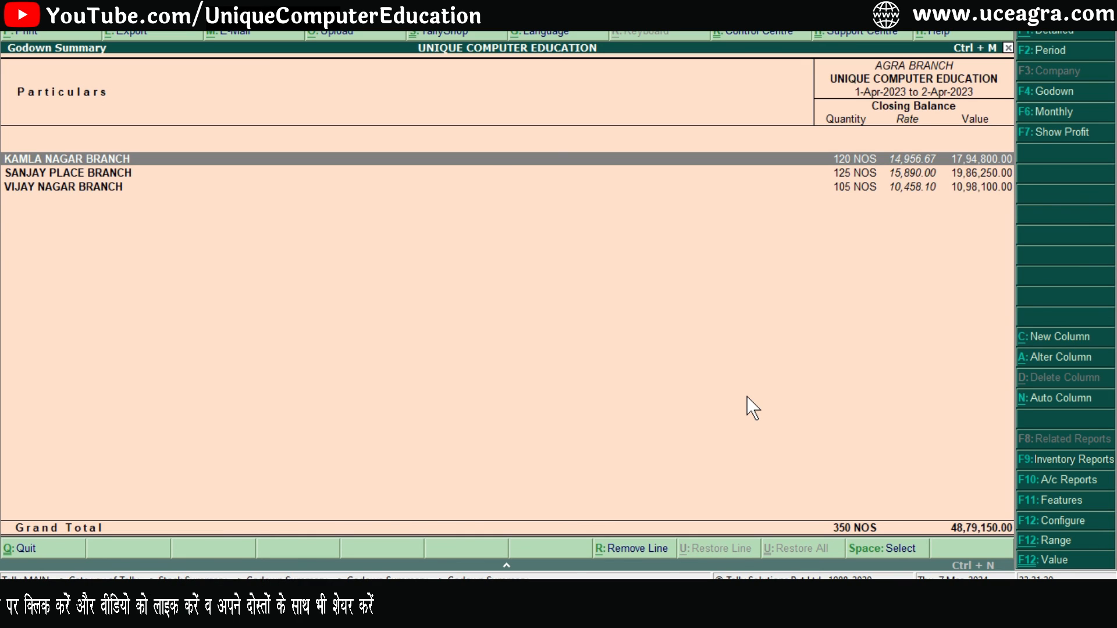
key(Return)
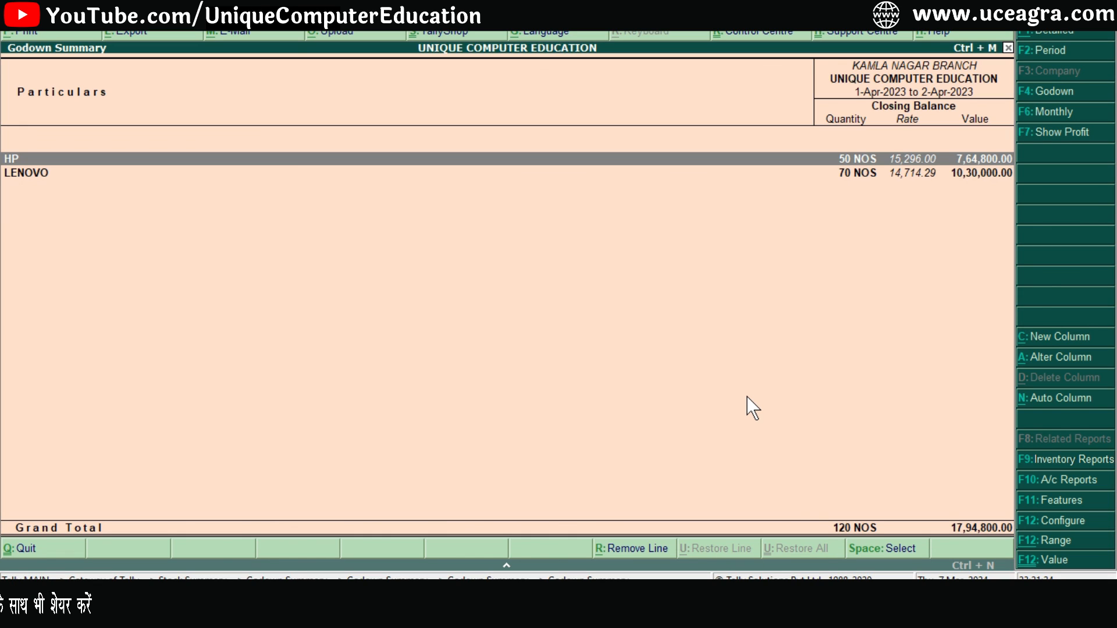
key(Return)
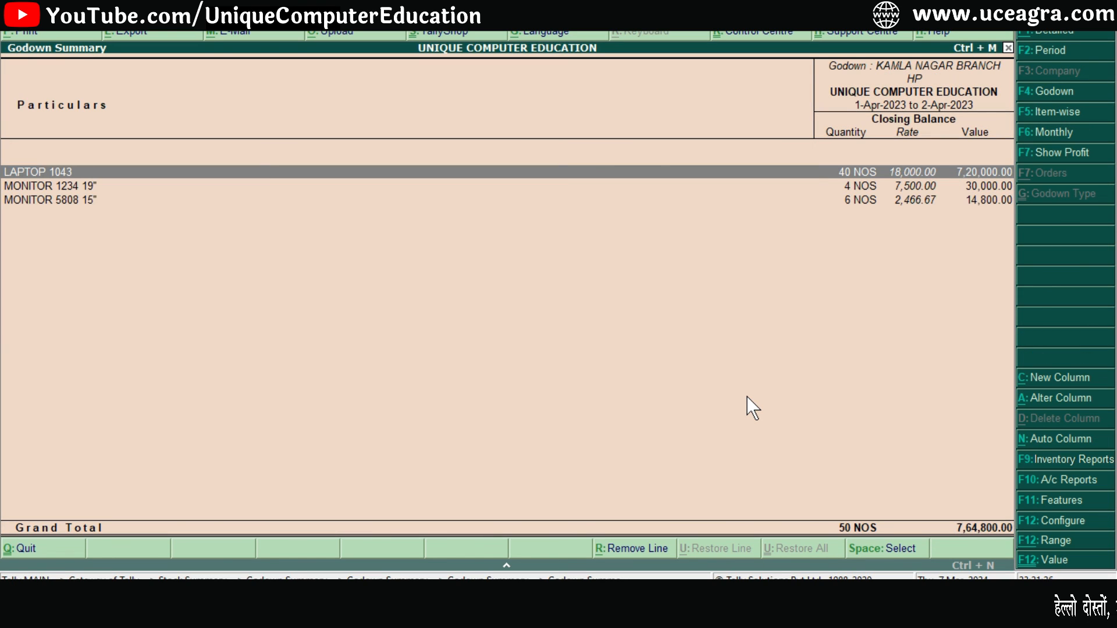
Examine the April godown vouchers of LAPTOP 1043 at KAMLA NAGAR BRANCH and return to the AGRA BRANCH godown list
key(Return)
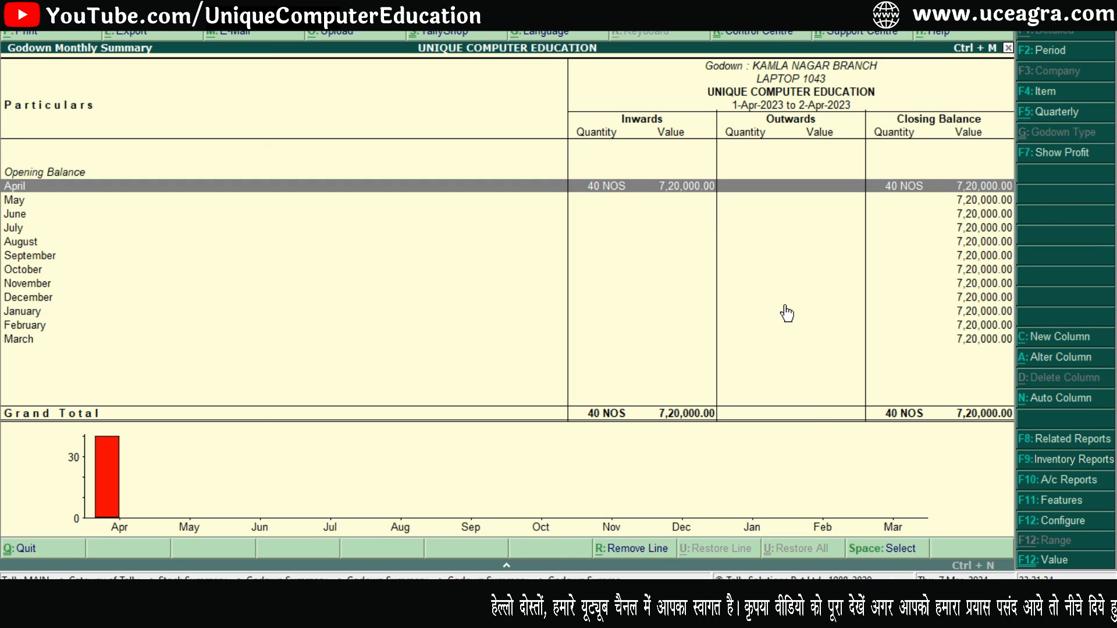
key(Return)
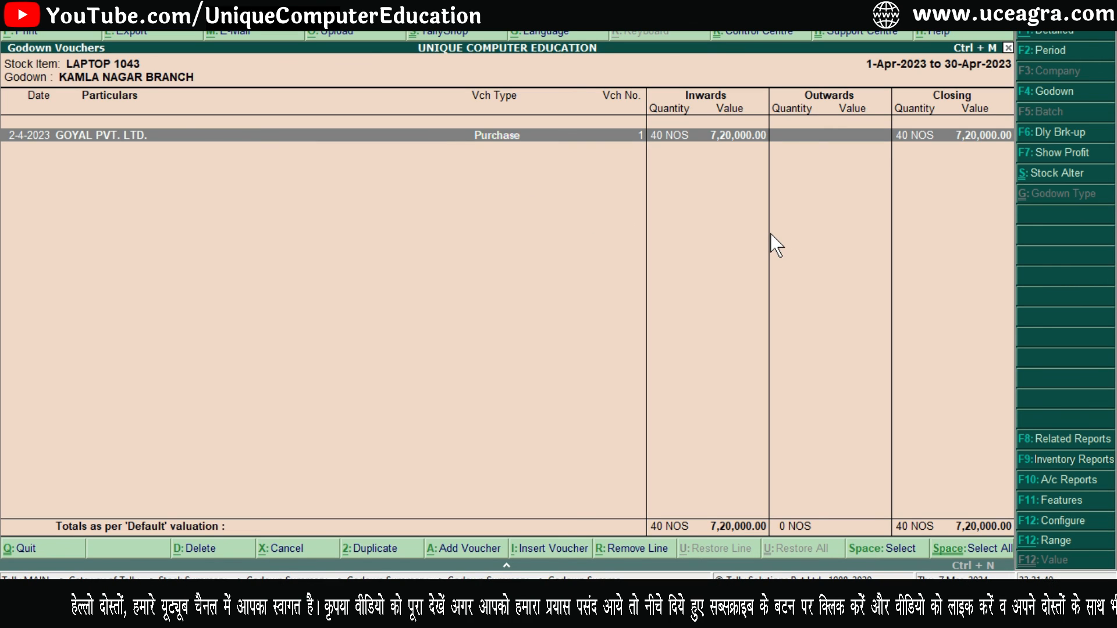
key(Escape)
key(Escape)
key(Down)
key(Escape)
key(Down)
key(Escape)
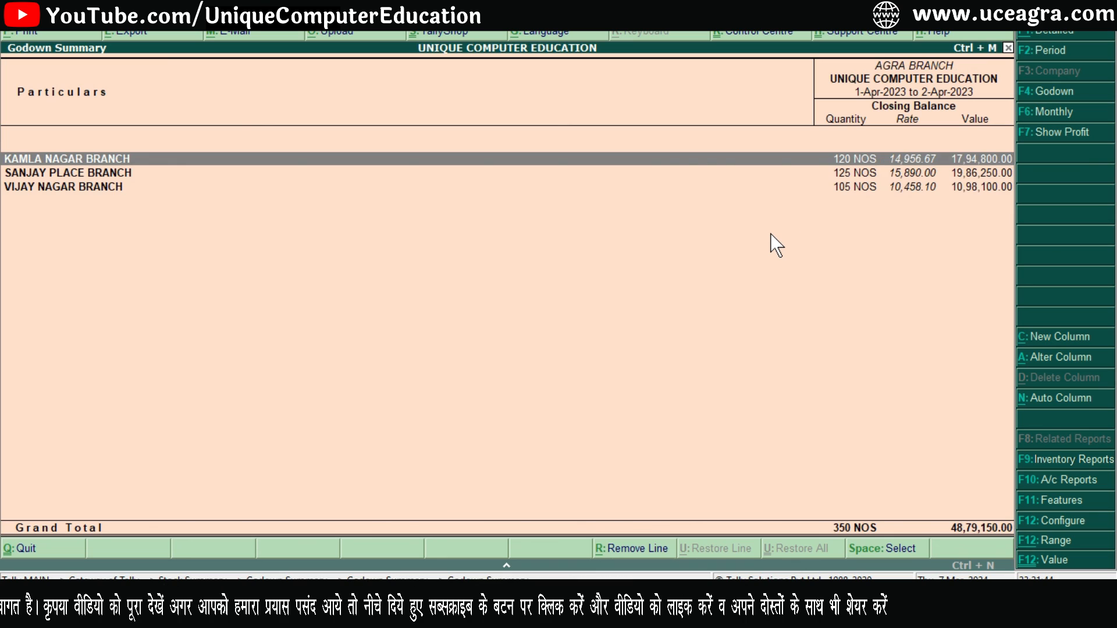
Examine the HP stock items held at VIJAY NAGAR BRANCH and return to the AGRA BRANCH godown list
key(Down)
key(Down)
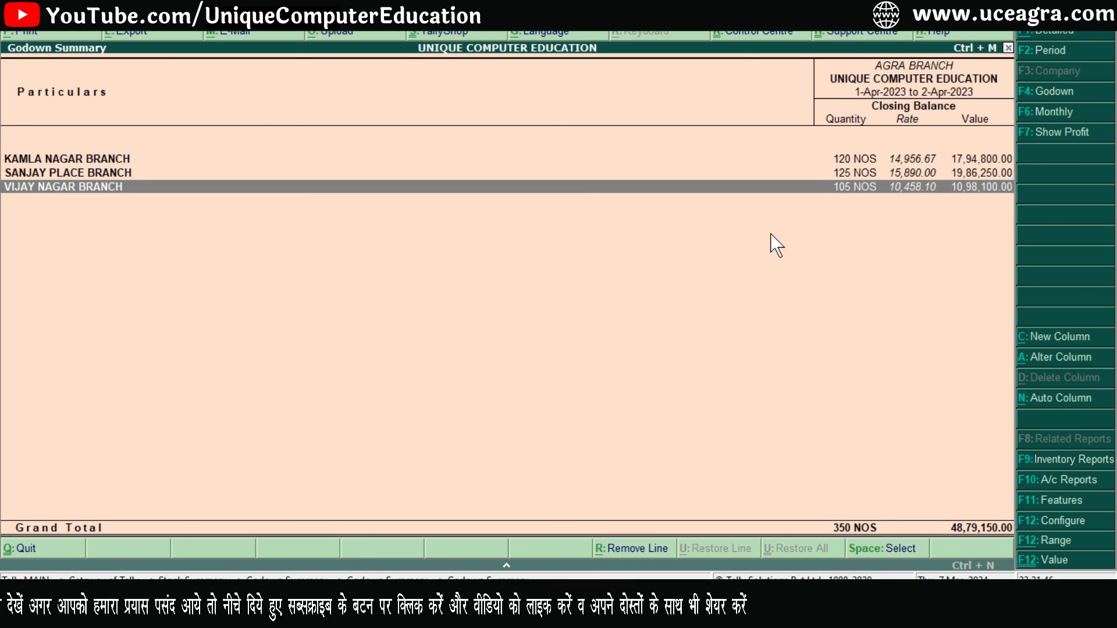
key(Return)
key(Return)
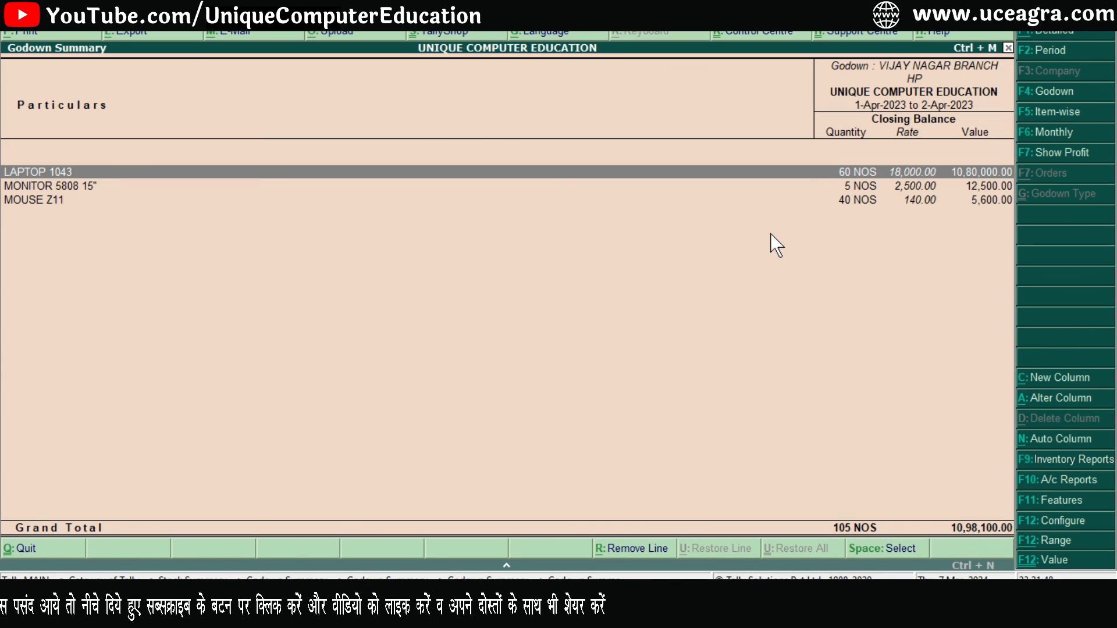
key(Escape)
key(Escape)
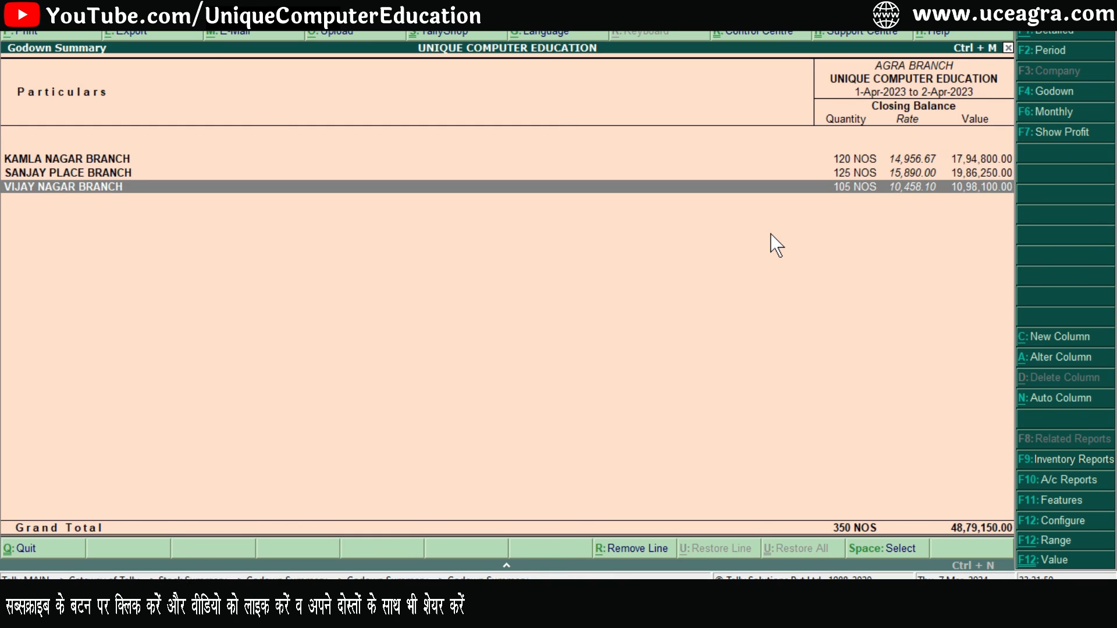
Drill down through SANJAY PLACE BRANCH and HP to the April godown vouchers of MONITOR 1234 19"
key(Up)
key(Return)
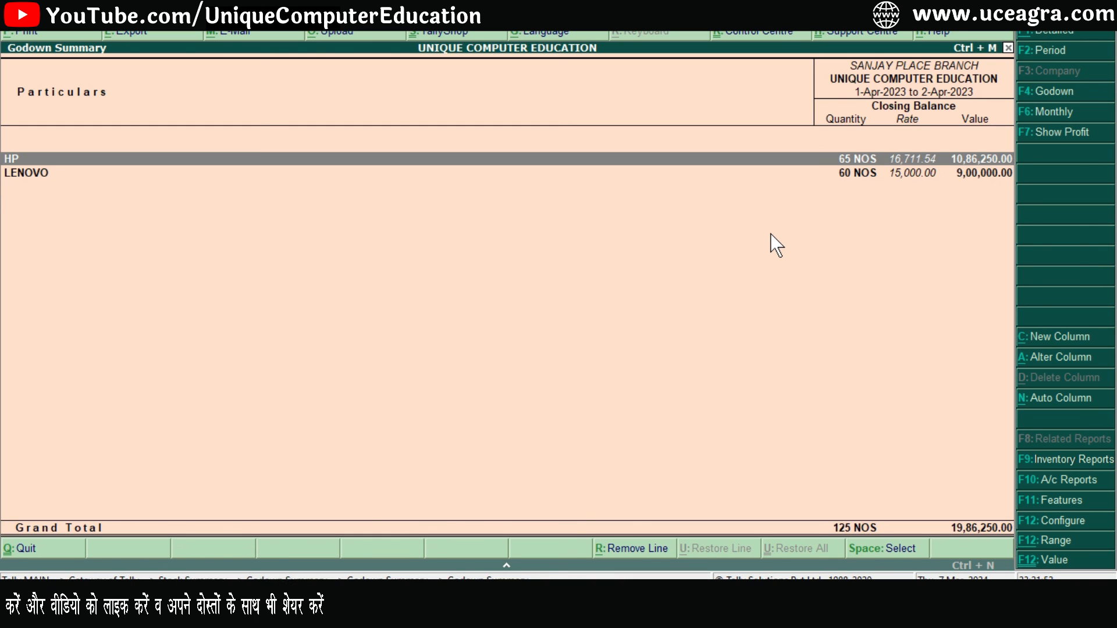
key(Down)
key(Up)
key(Return)
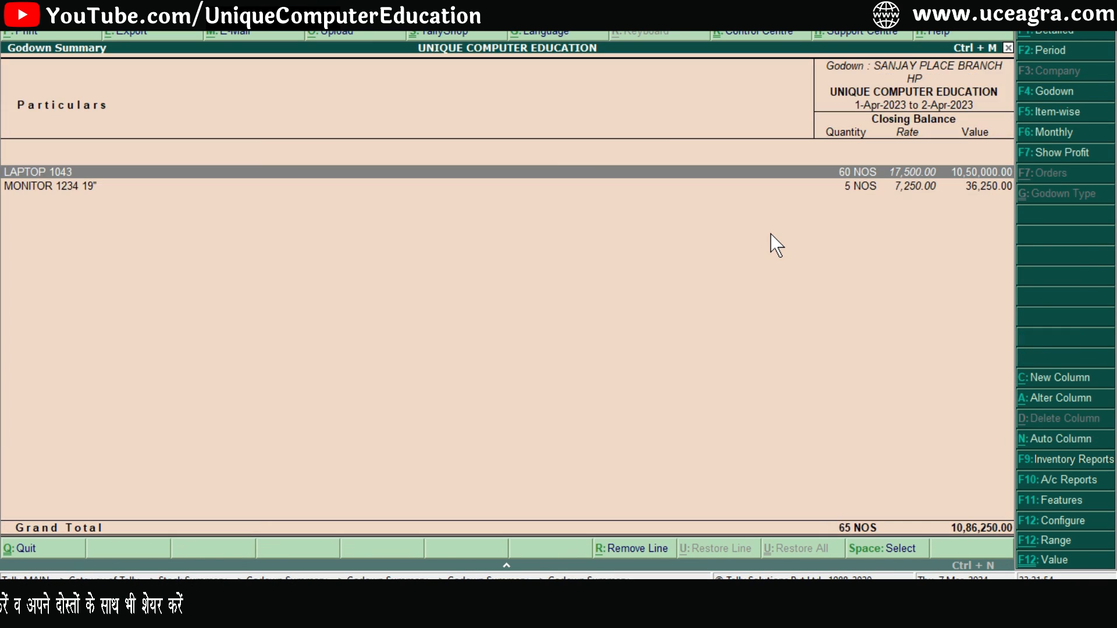
key(Down)
key(Return)
key(Return)
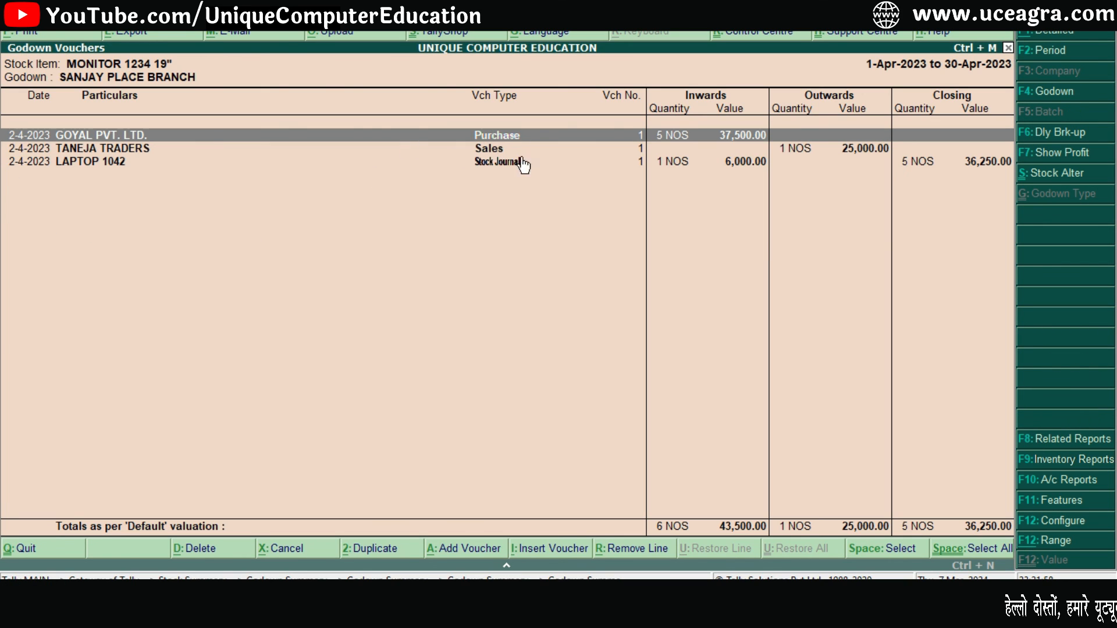
Open the Stock Journal entry of MONITOR 1234 19" to inspect it and return to the godown vouchers
key(Down)
key(Down)
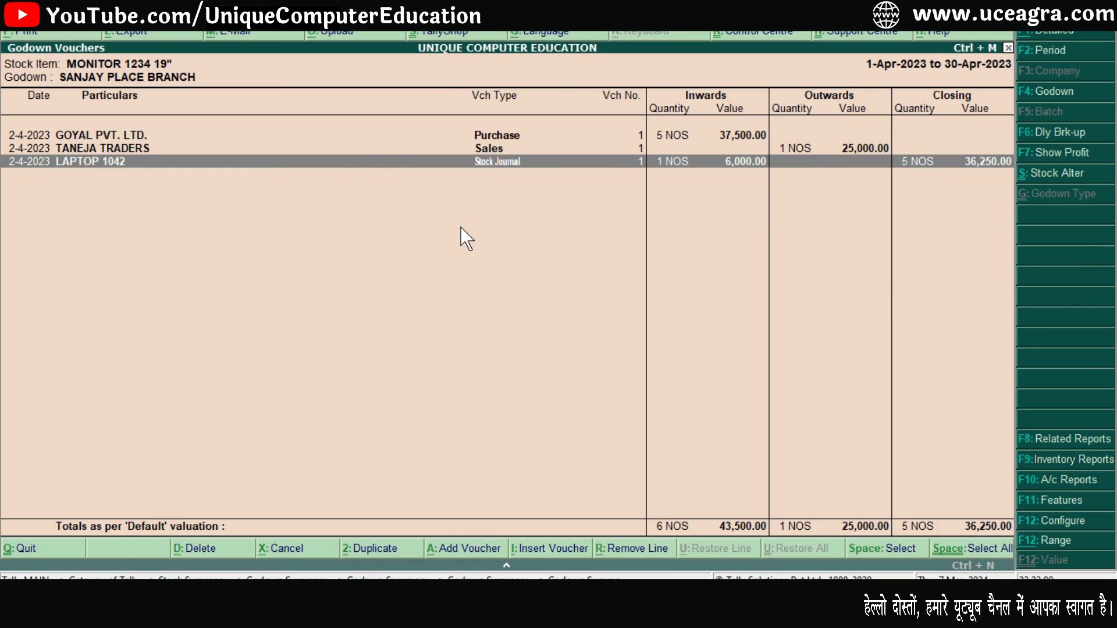
key(Return)
key(Escape)
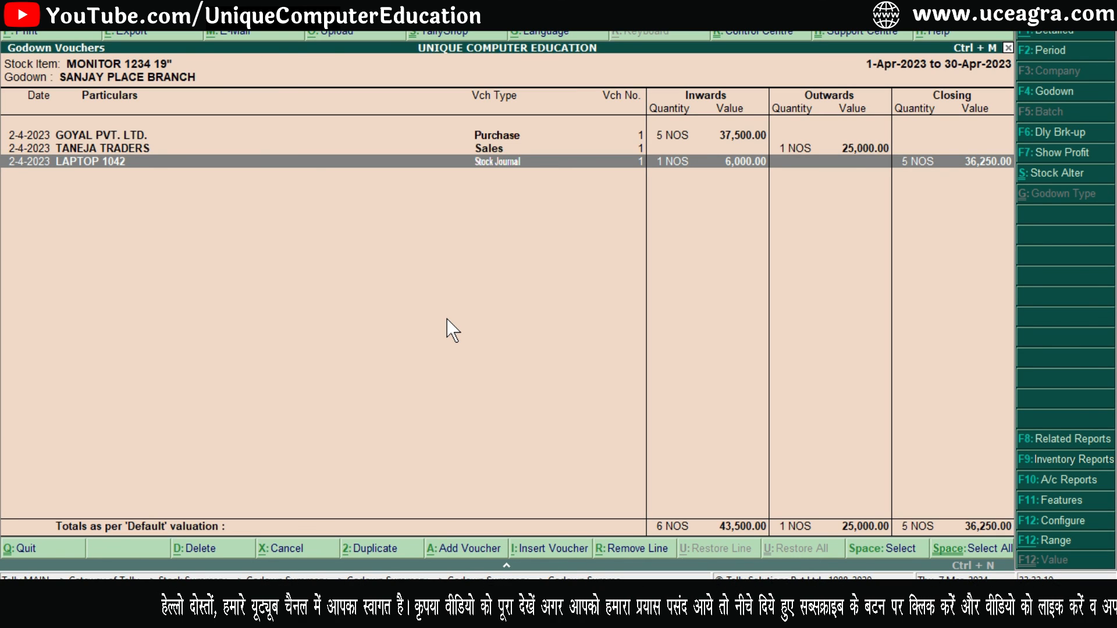
Preview the printout of the MONITOR 1234 19" godown vouchers, close it and return to the monthly summary
key(alt+p)
key(Return)
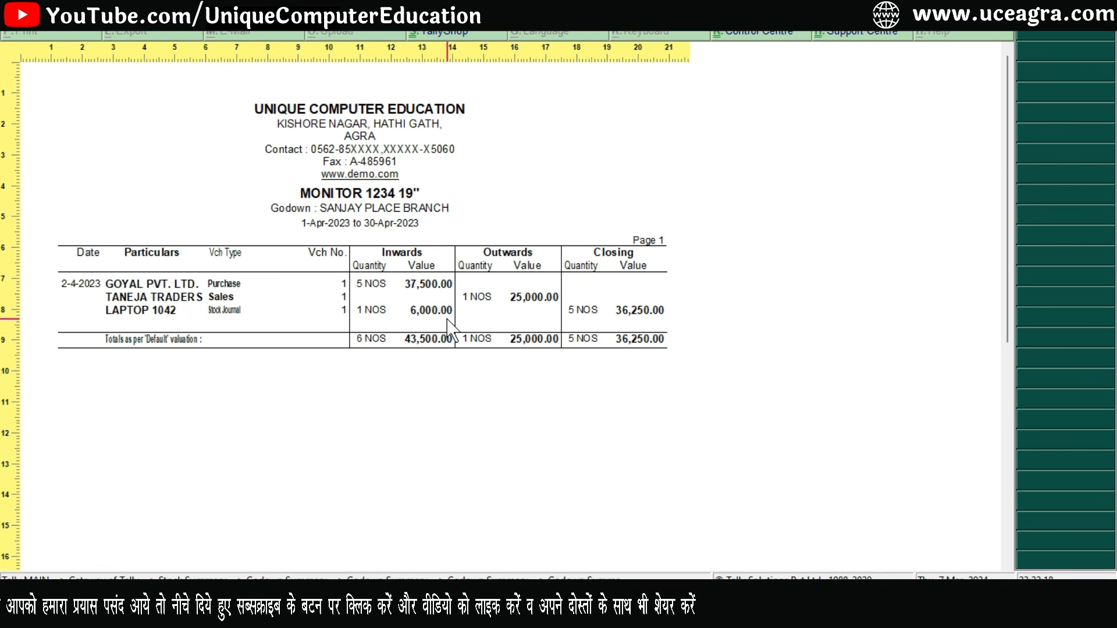
key(Escape)
key(Escape)
key(Escape)
key(Escape)
key(Escape)
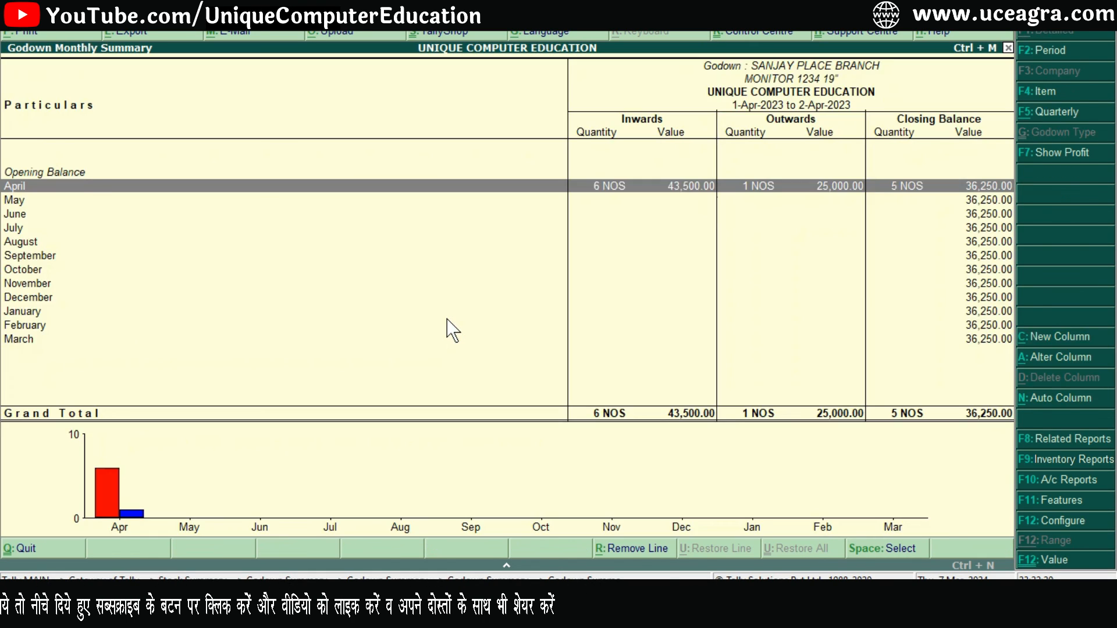
Close the monthly summary and all godown and stock reports, returning to the Gateway of Tally
key(Escape)
key(Escape)
key(Escape)
key(Escape)
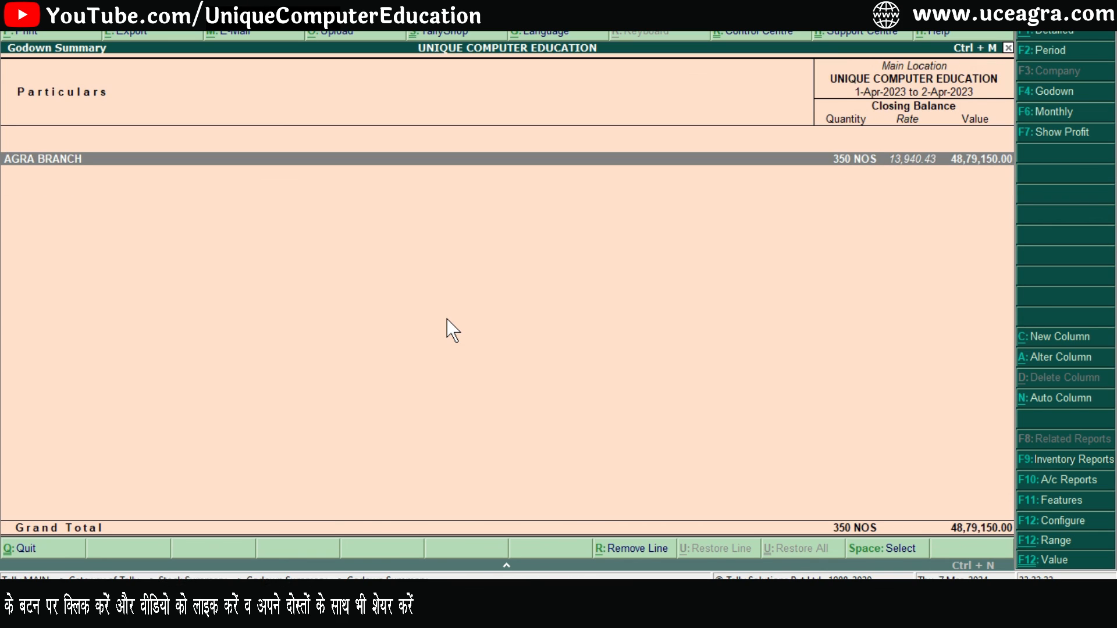
key(Up)
key(Up)
key(Up)
key(Up)
key(Up)
key(Up)
key(Up)
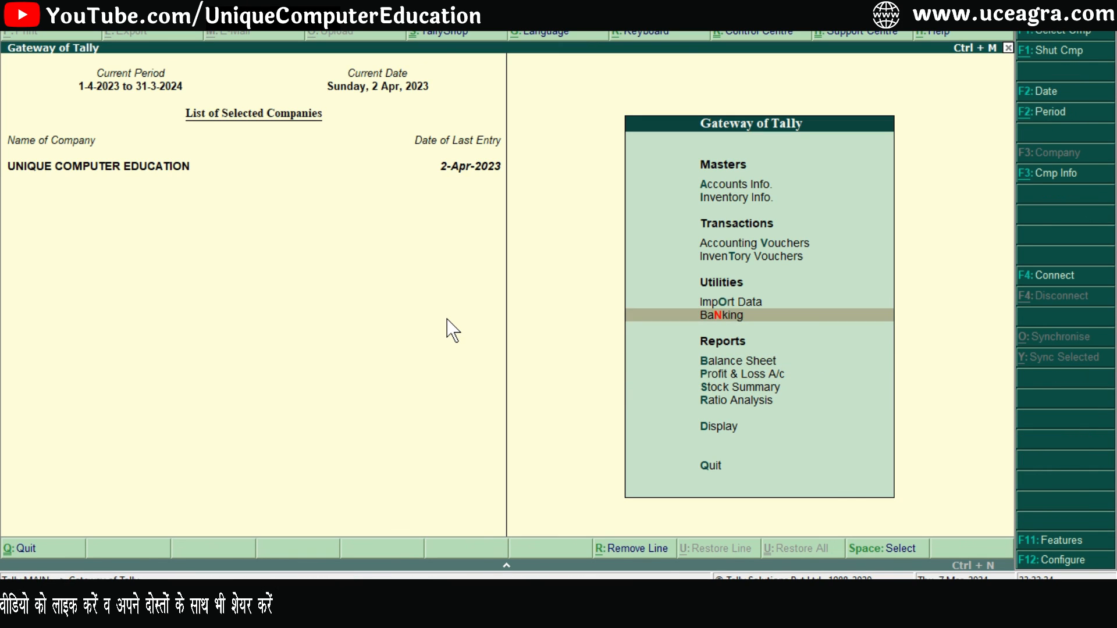
Open accounting voucher creation and bring up the Sales voucher, followed by the Purchase voucher
key(v)
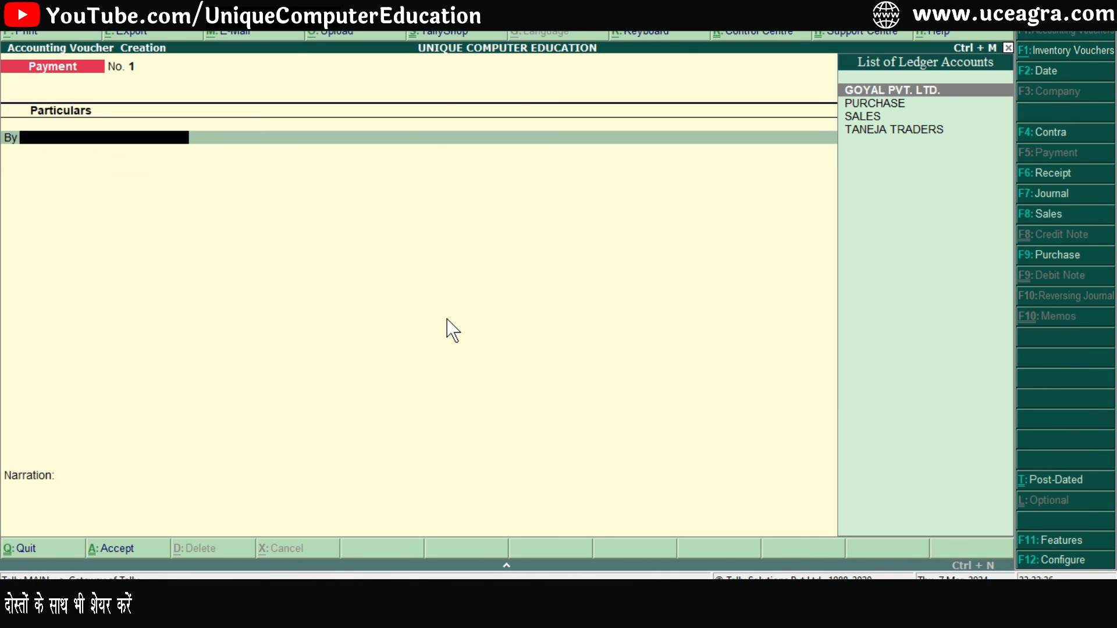
key(F8)
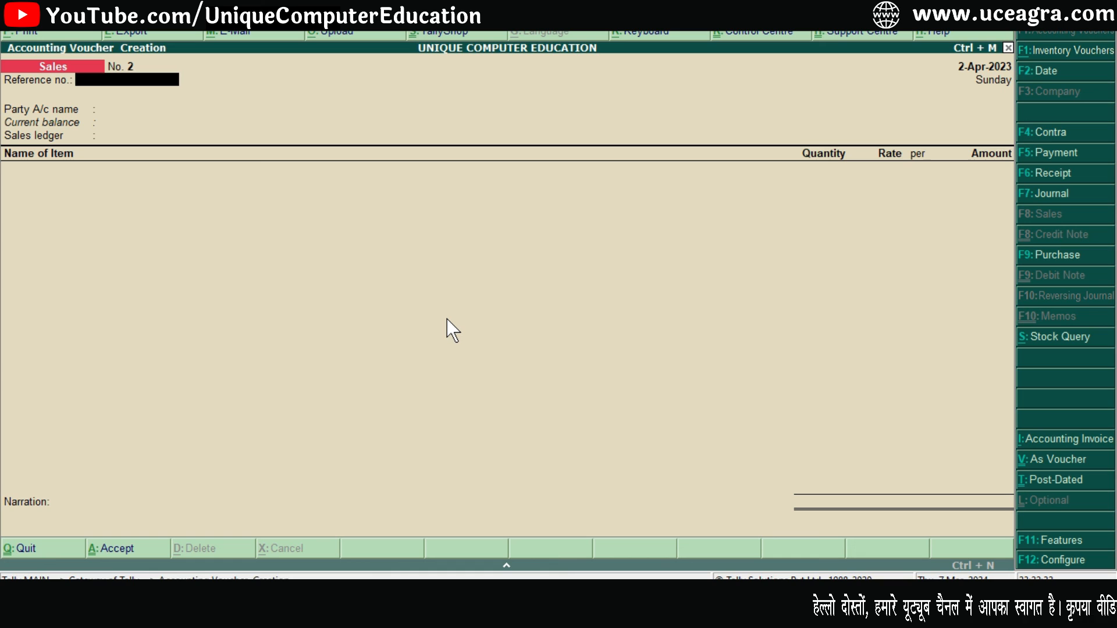
key(F9)
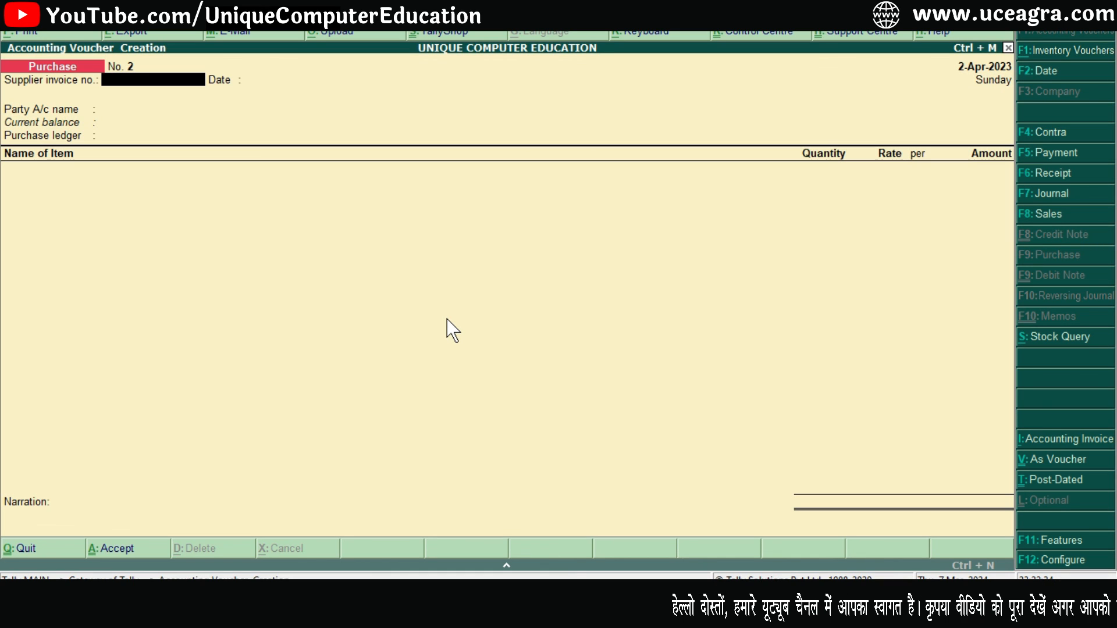